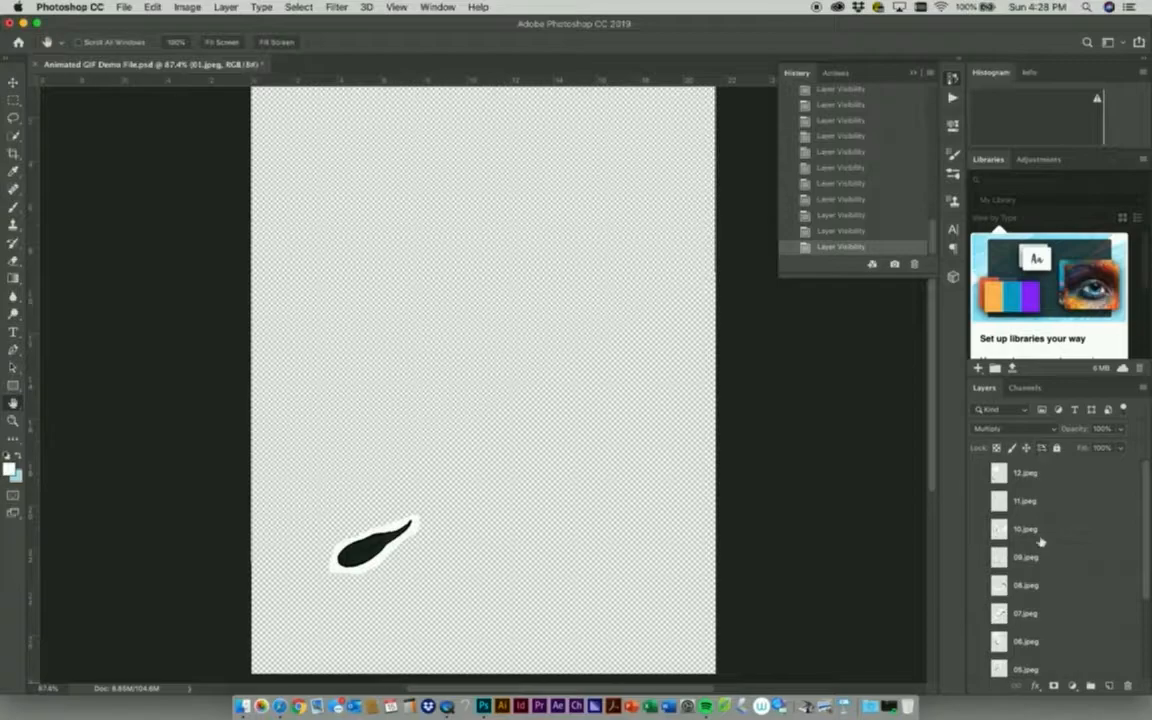
# - Show the Timeline and create a frame animation for the document
pyautogui.scroll(-4, 1041, 600)
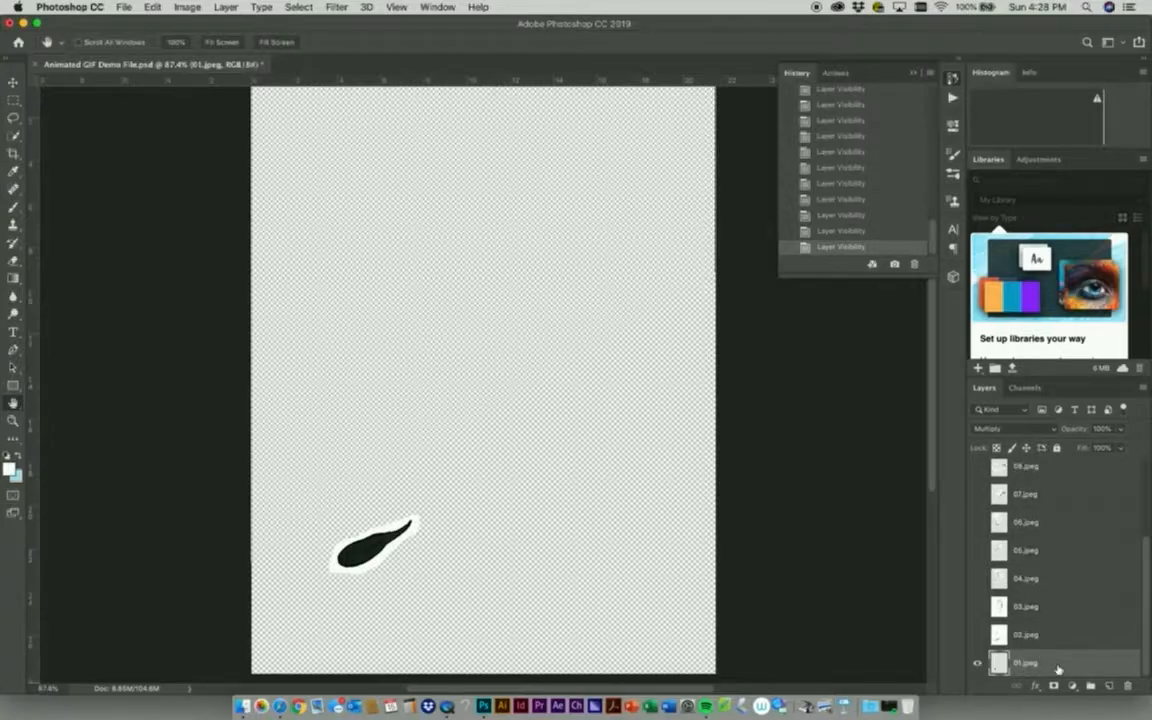
pyautogui.click(437, 8)
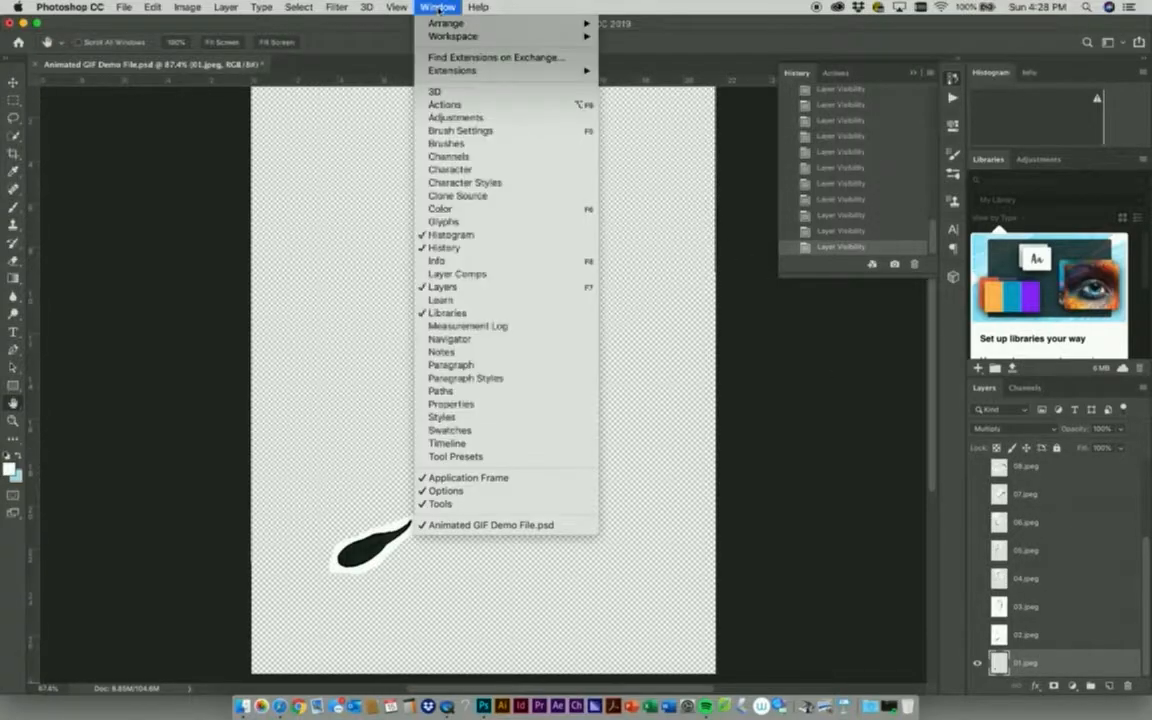
pyautogui.click(463, 446)
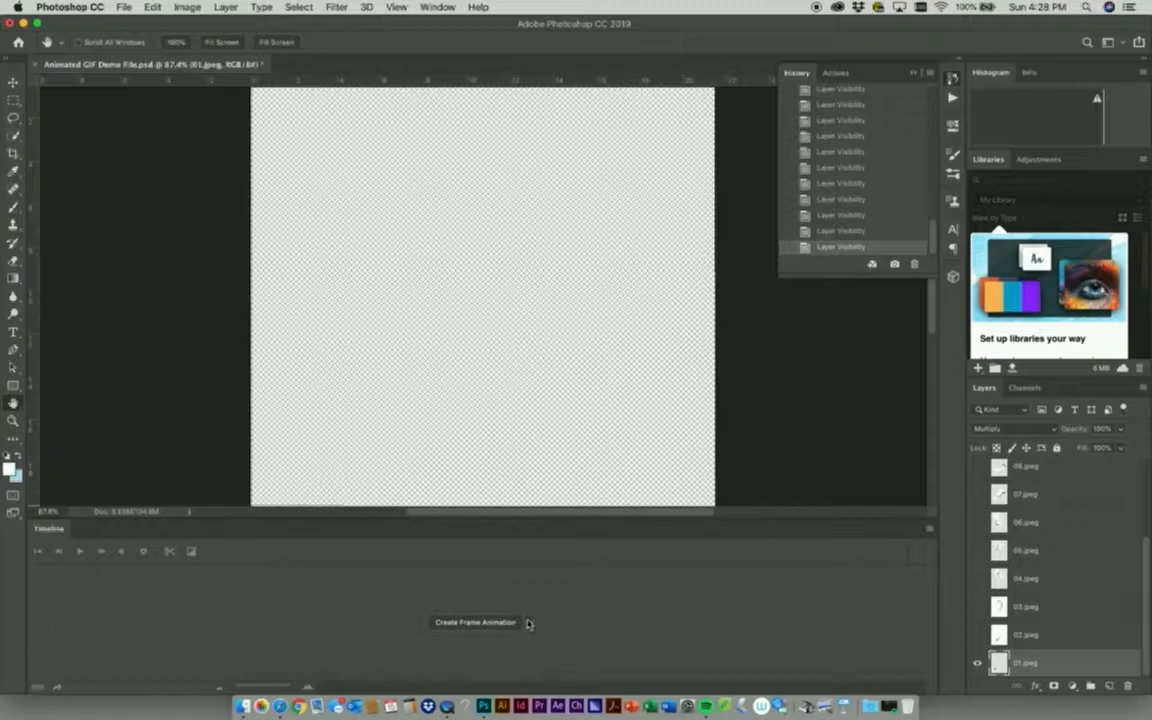
pyautogui.click(532, 624)
pyautogui.click(530, 634)
pyautogui.click(532, 625)
pyautogui.click(532, 649)
pyautogui.click(501, 623)
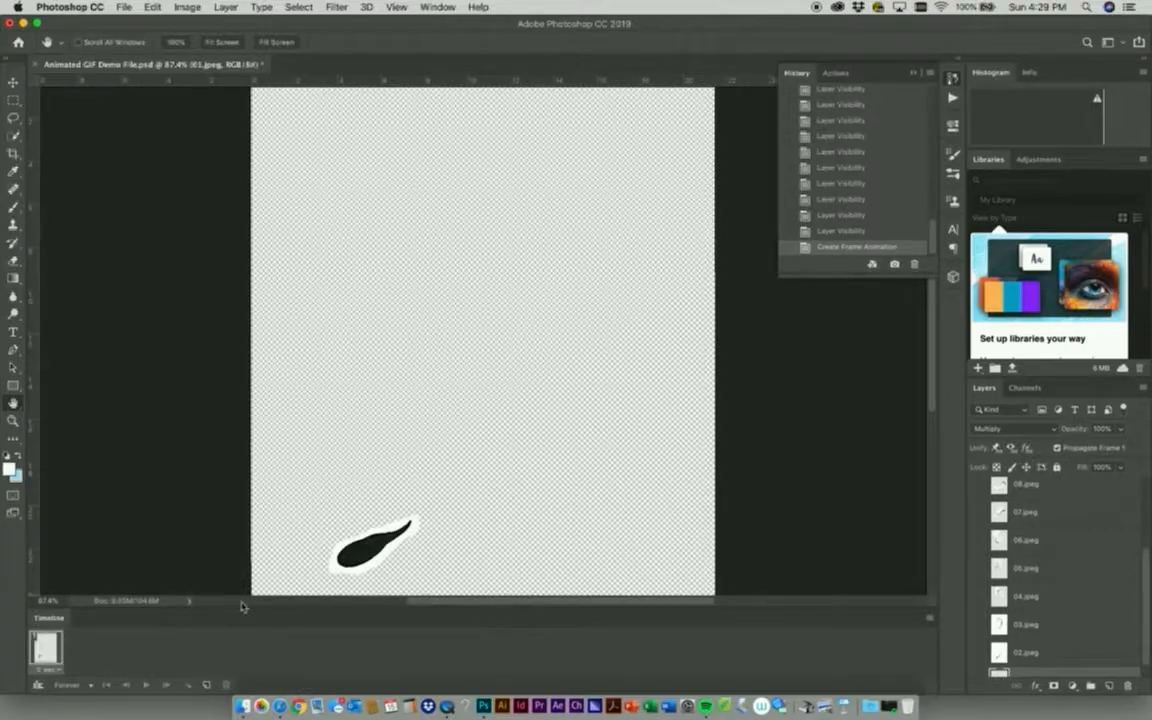
# - Make animation frames from all the document's layers
pyautogui.scroll(-1, 1044, 660)
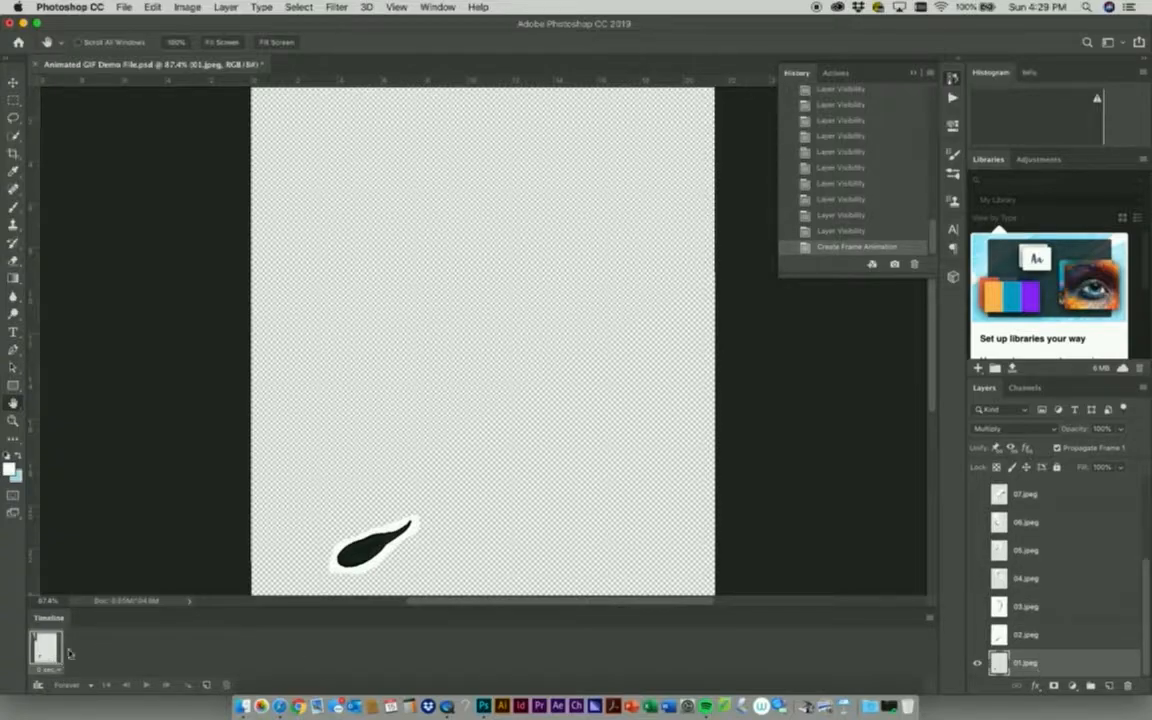
pyautogui.click(929, 621)
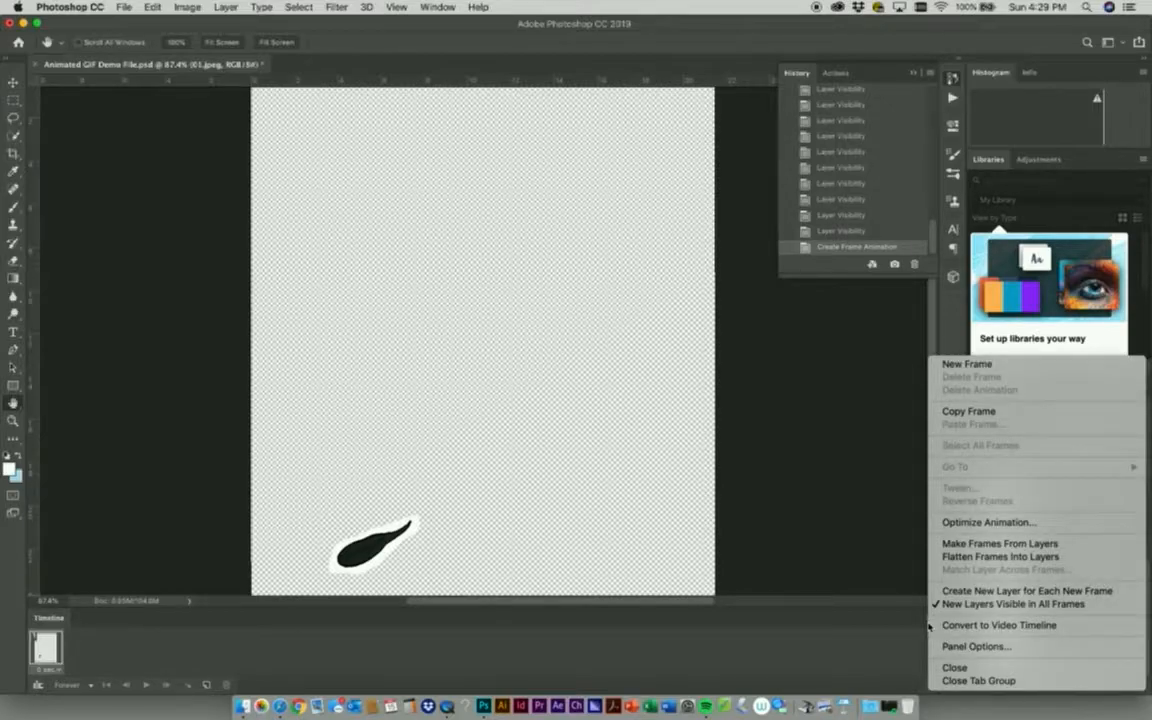
pyautogui.click(931, 623)
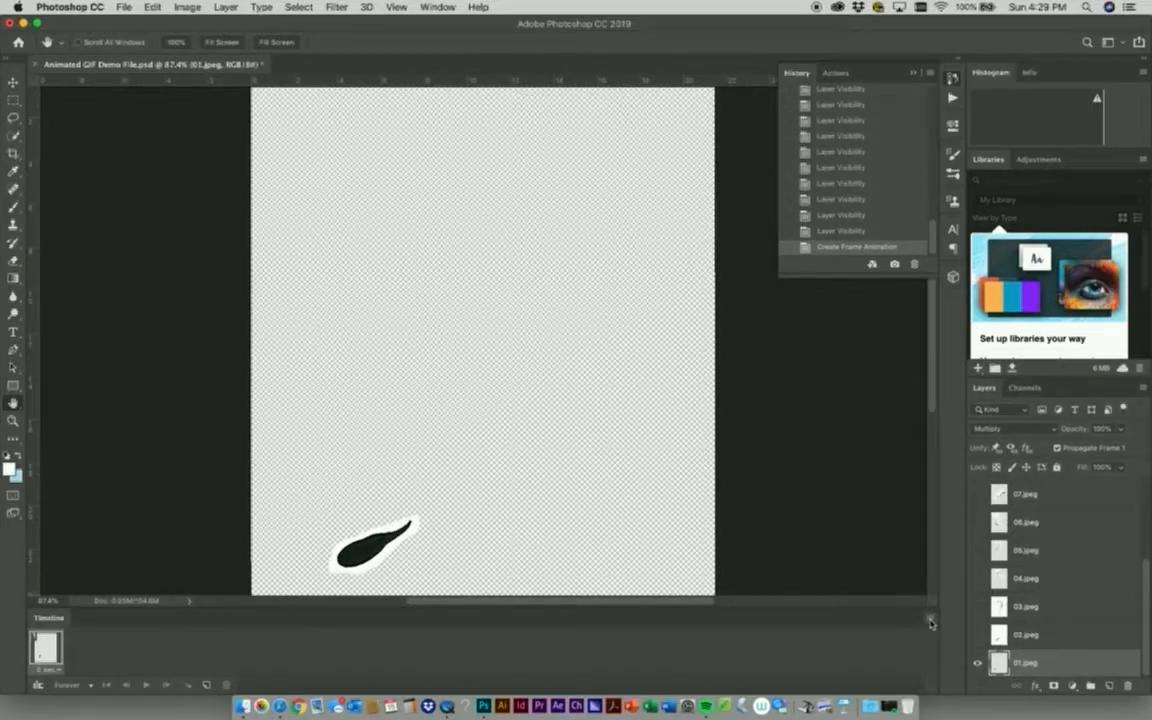
pyautogui.click(931, 621)
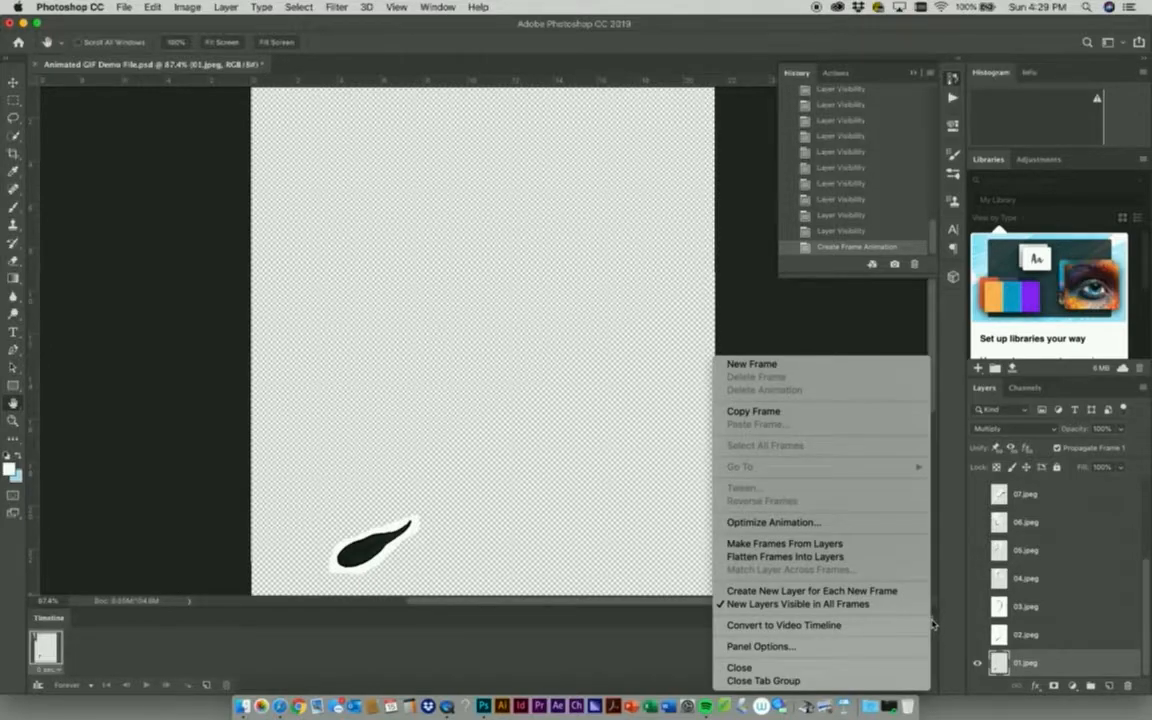
pyautogui.click(880, 549)
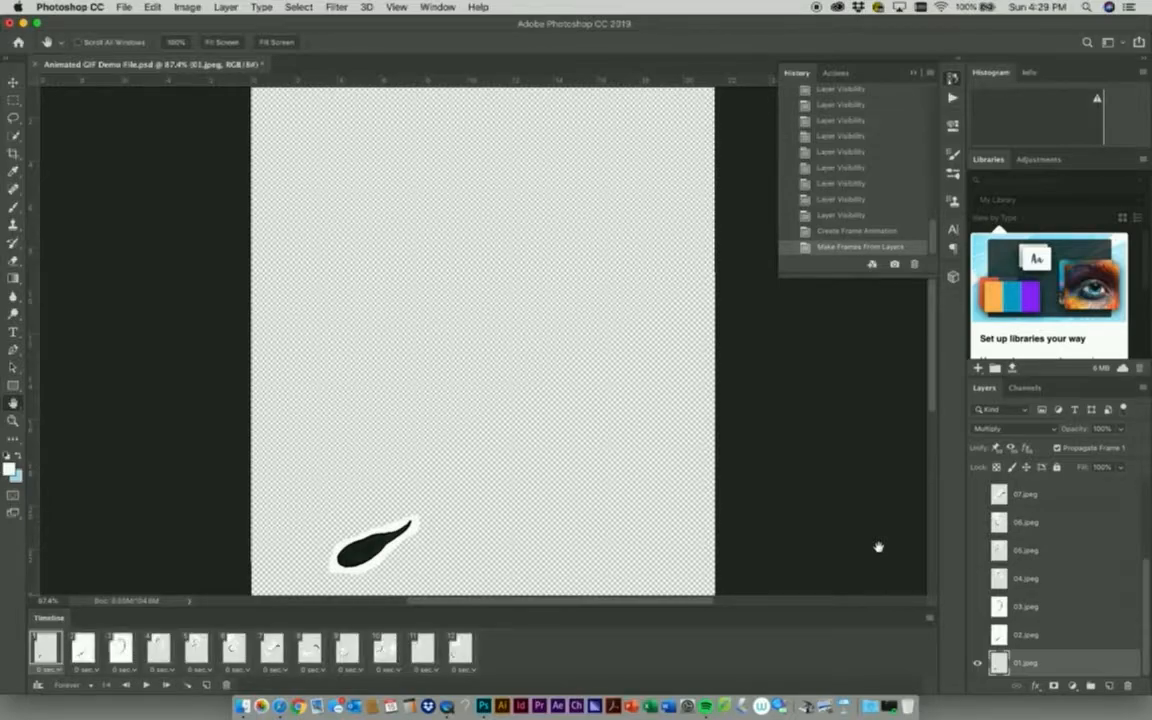
# - Play the animation briefly, step back through the individual frames to the first one, and view frame 12
pyautogui.press('space')
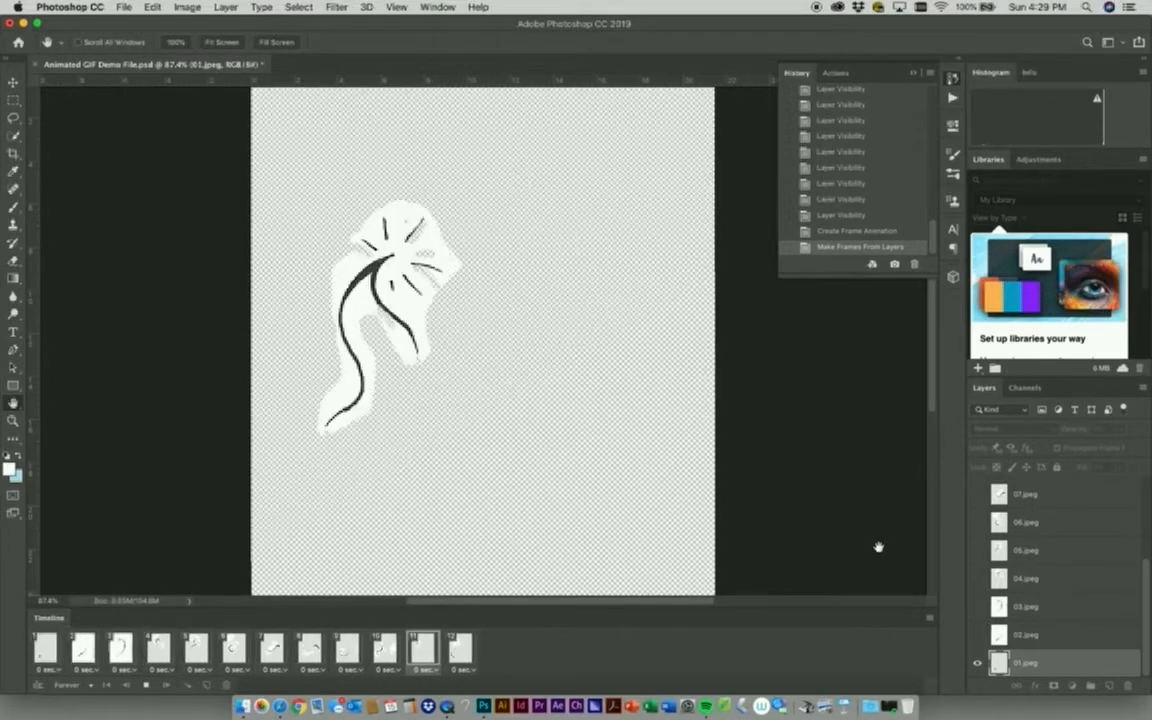
pyautogui.press('space')
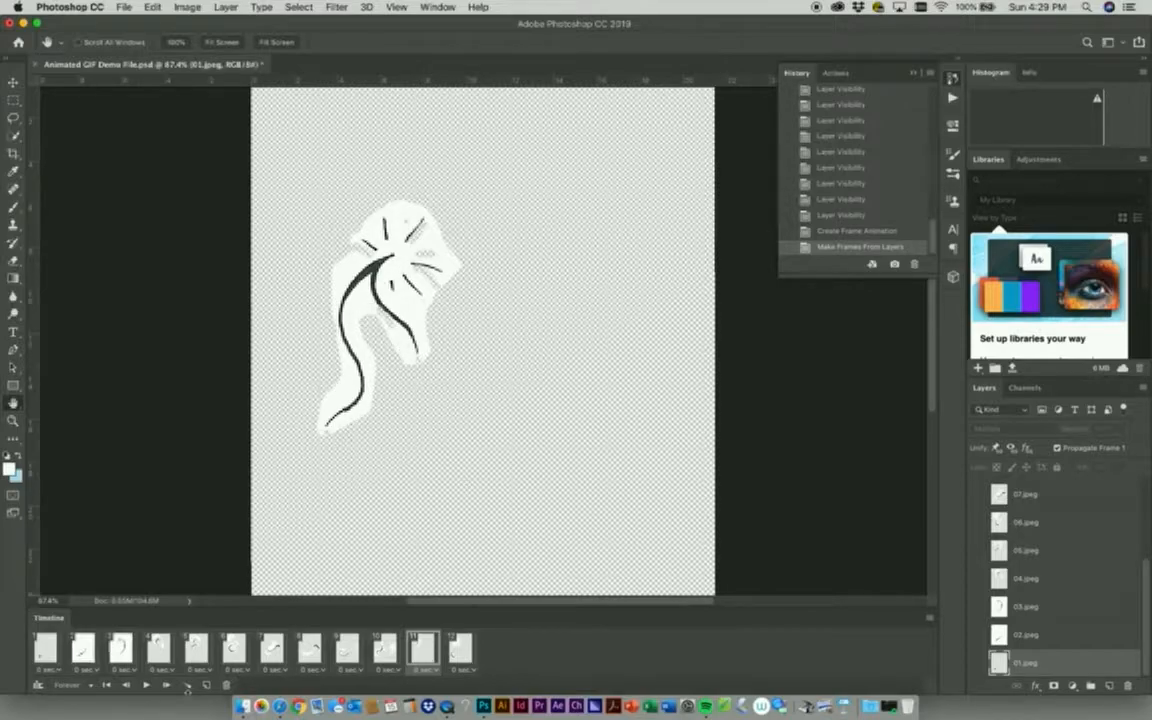
pyautogui.click(384, 650)
pyautogui.click(360, 653)
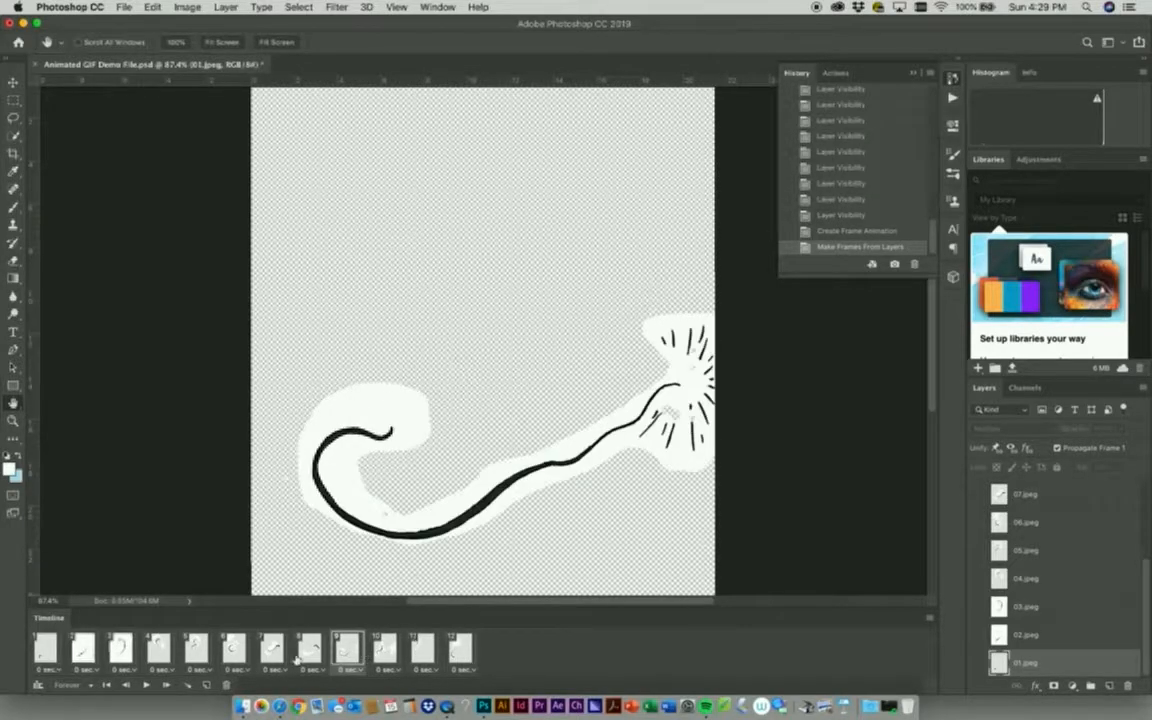
pyautogui.click(301, 656)
pyautogui.click(271, 652)
pyautogui.click(233, 652)
pyautogui.click(196, 652)
pyautogui.click(158, 652)
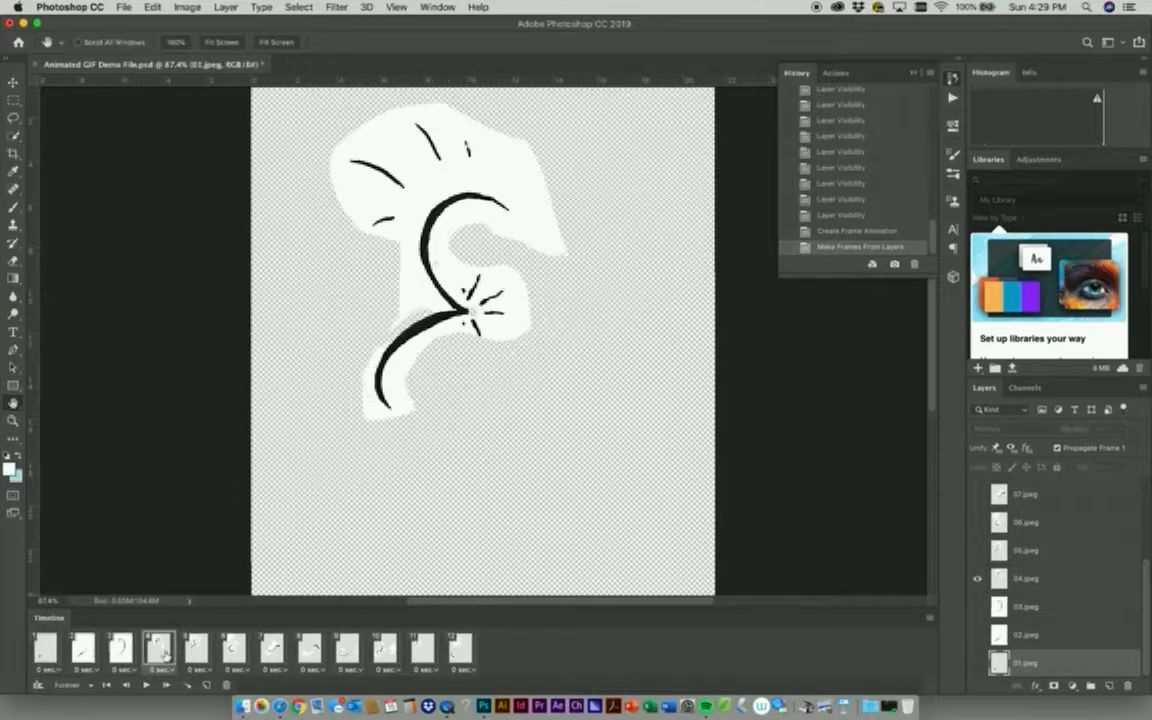
pyautogui.click(120, 652)
pyautogui.click(83, 650)
pyautogui.click(46, 650)
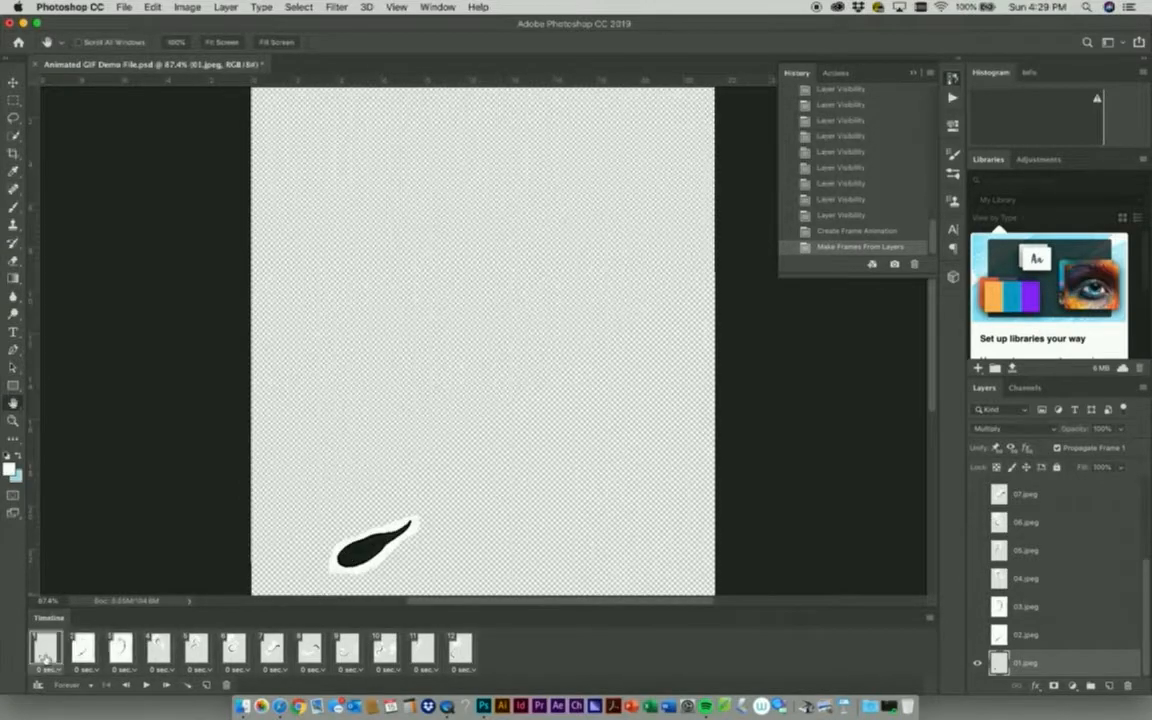
pyautogui.click(460, 650)
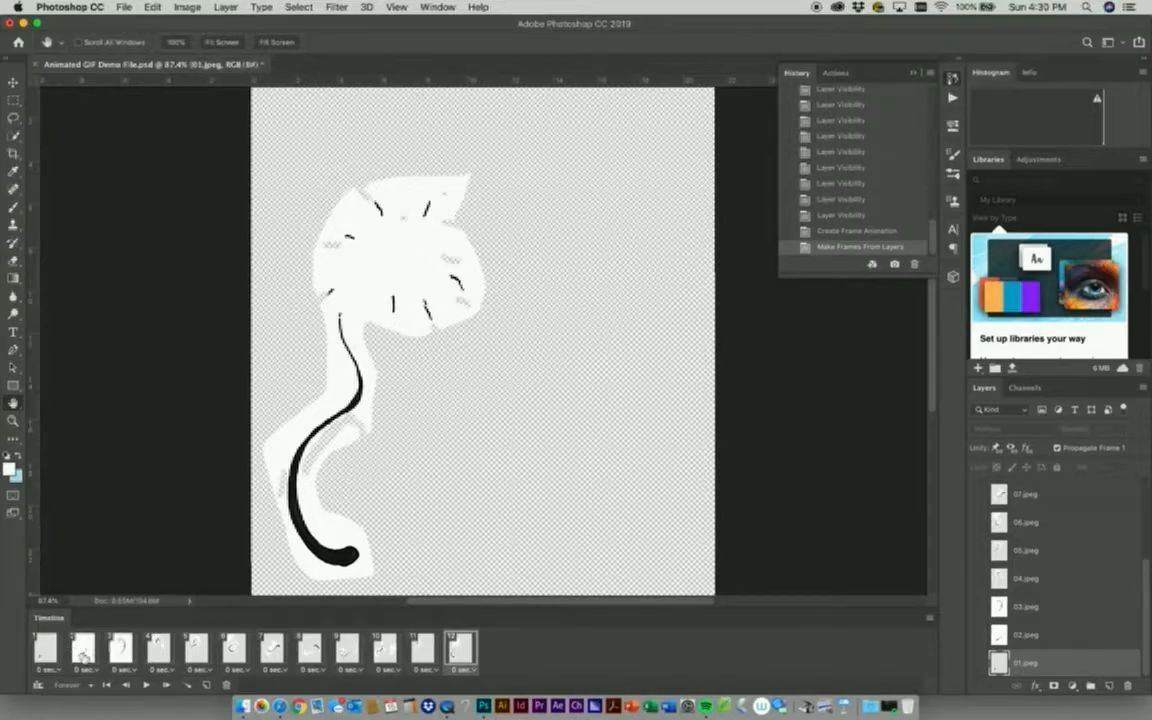
# - Make layer 03.jpeg visible in frame 2 and play the animation to preview the change
pyautogui.click(83, 650)
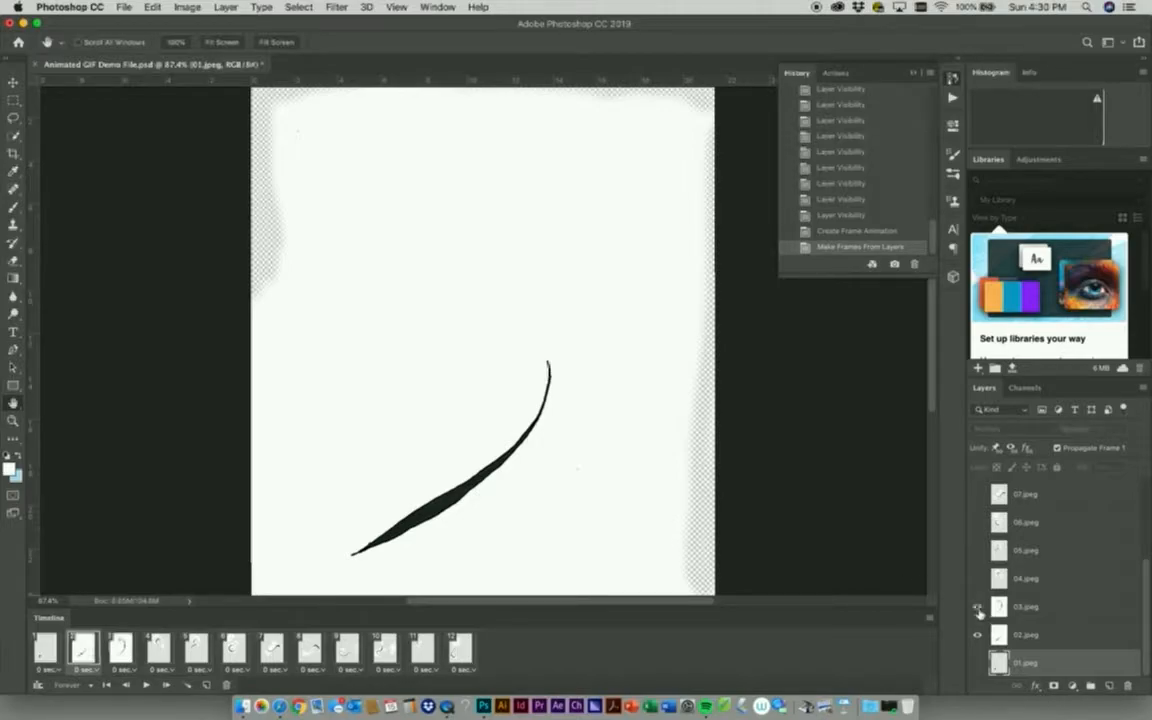
pyautogui.click(978, 608)
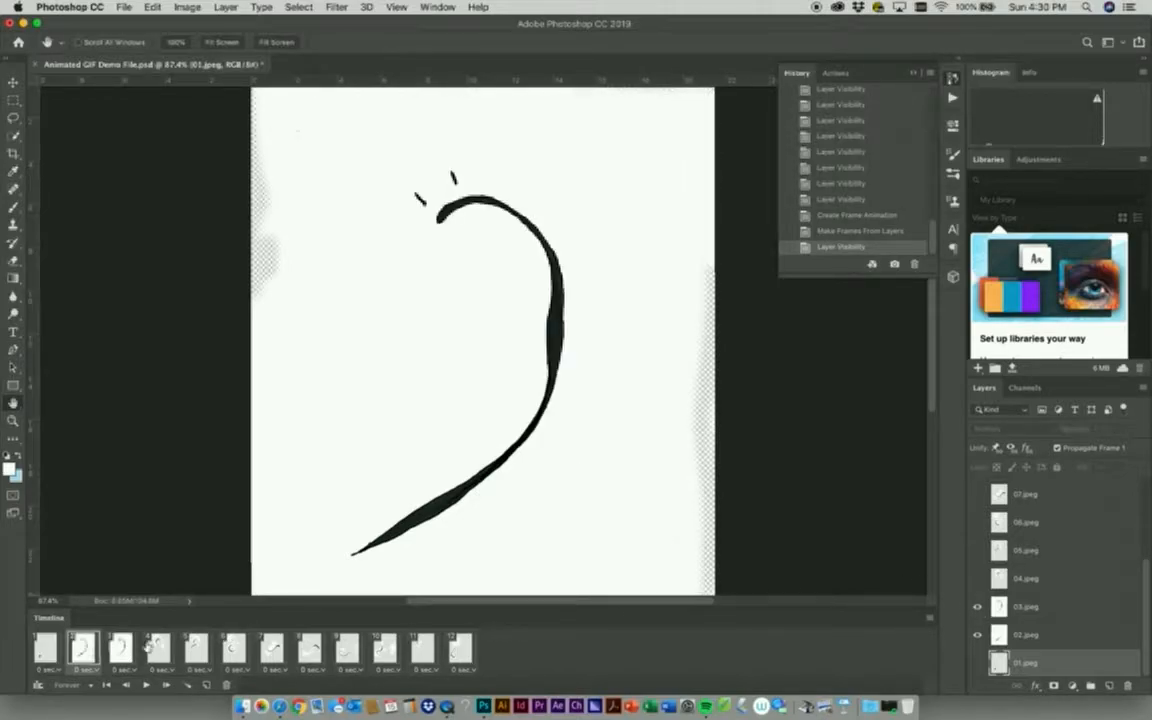
pyautogui.press('space')
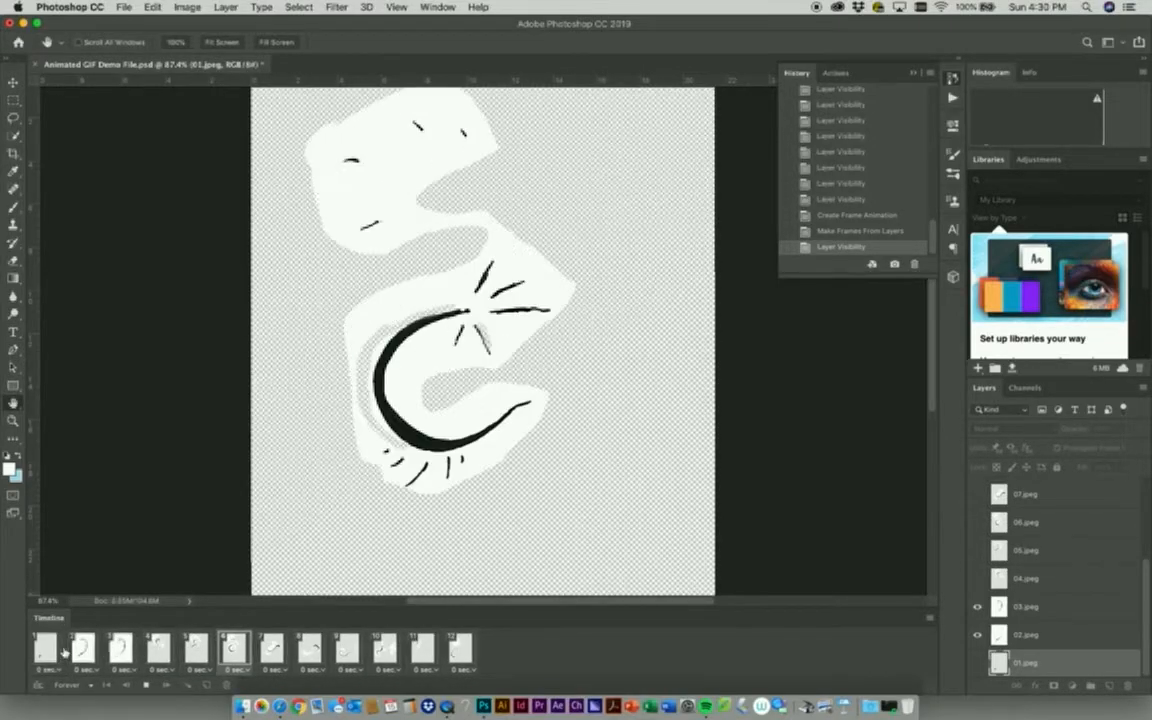
pyautogui.press('space')
# - Compare frames 1 to 3 and hide layer 03.jpeg in frame 2 again
pyautogui.click(83, 648)
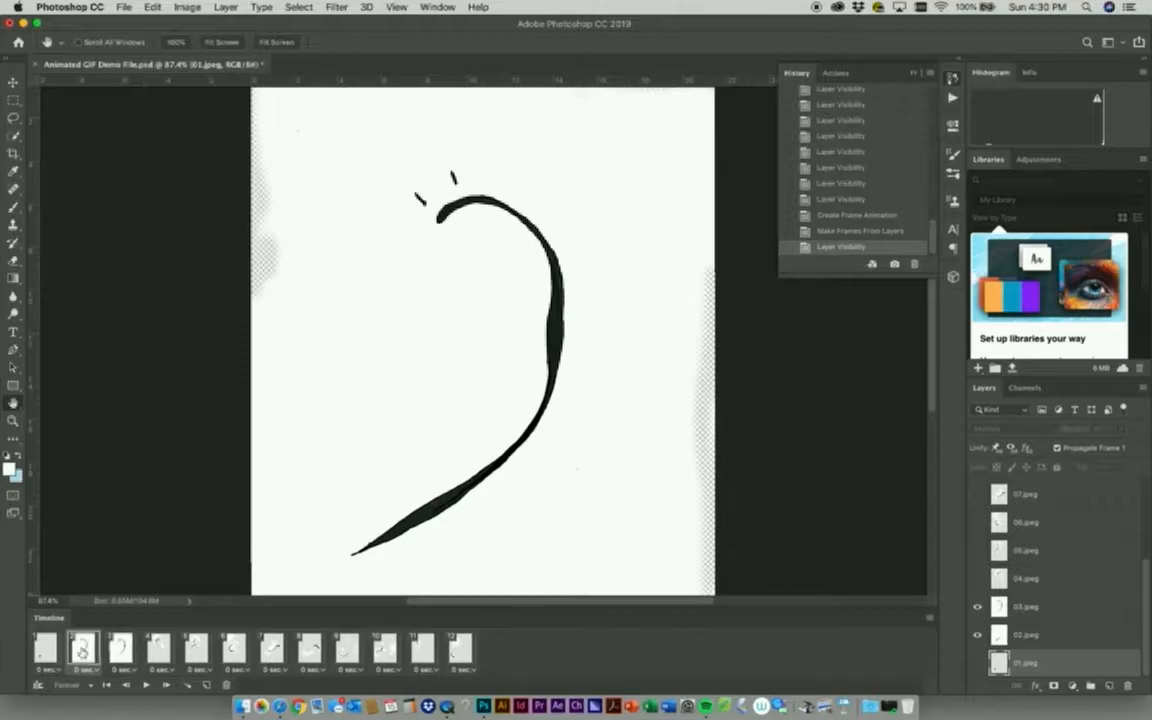
pyautogui.click(50, 652)
pyautogui.click(80, 653)
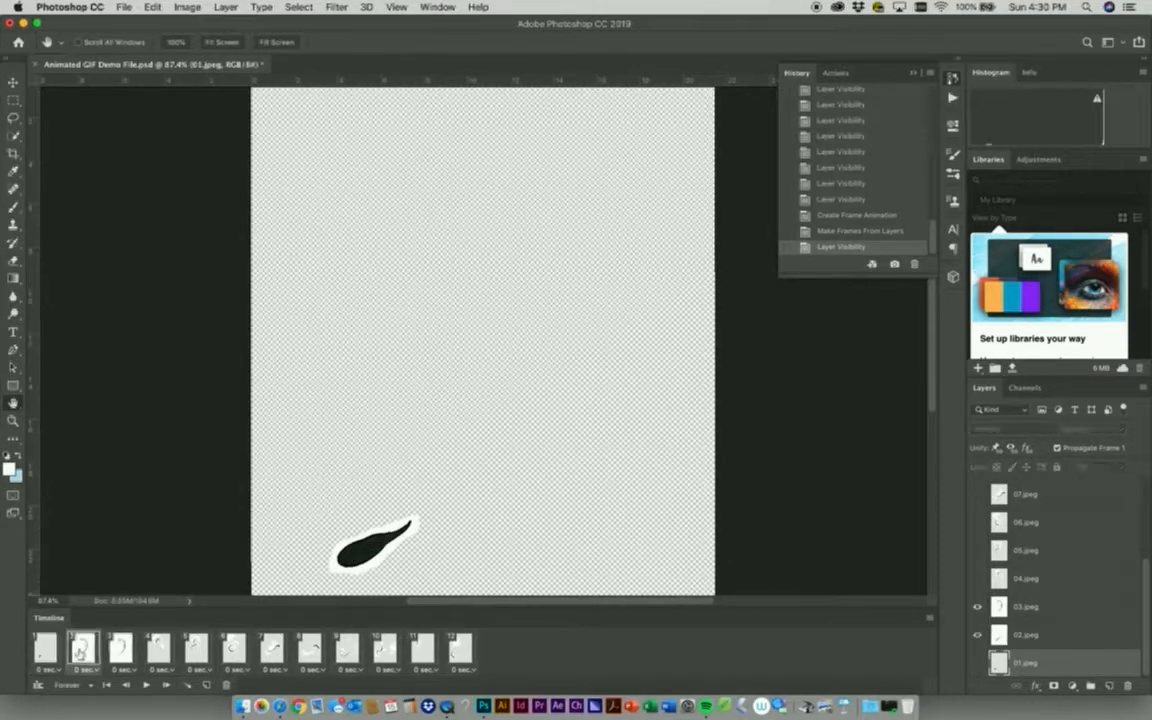
pyautogui.click(120, 648)
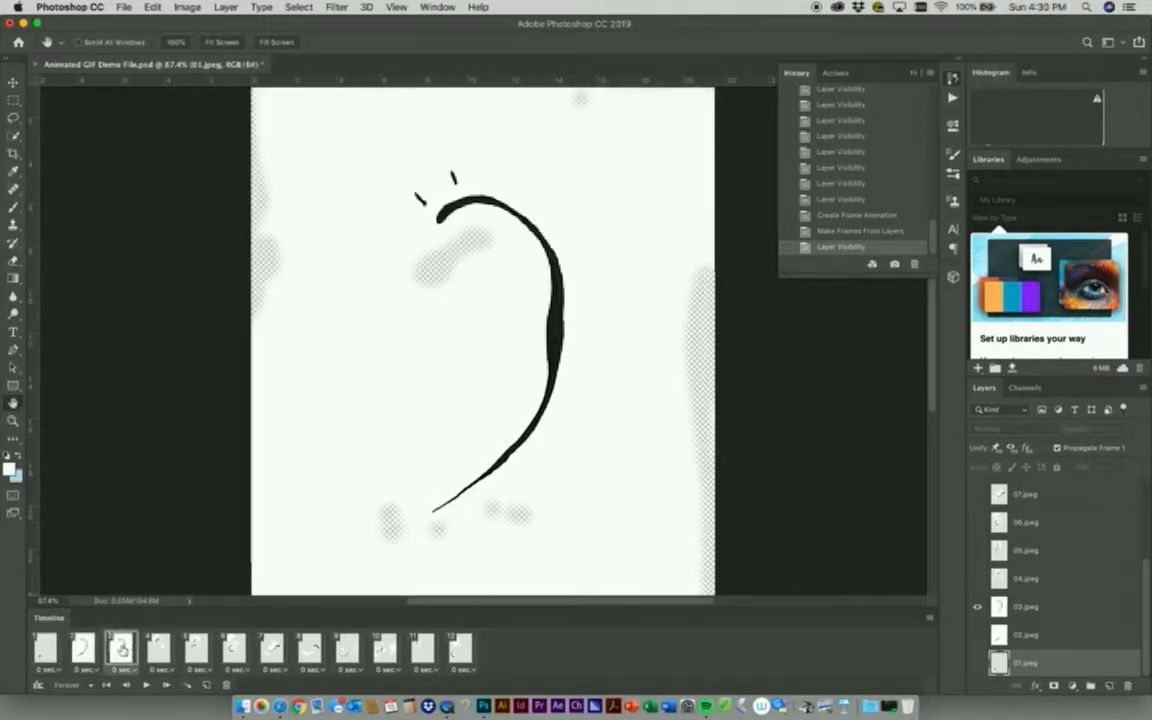
pyautogui.click(88, 652)
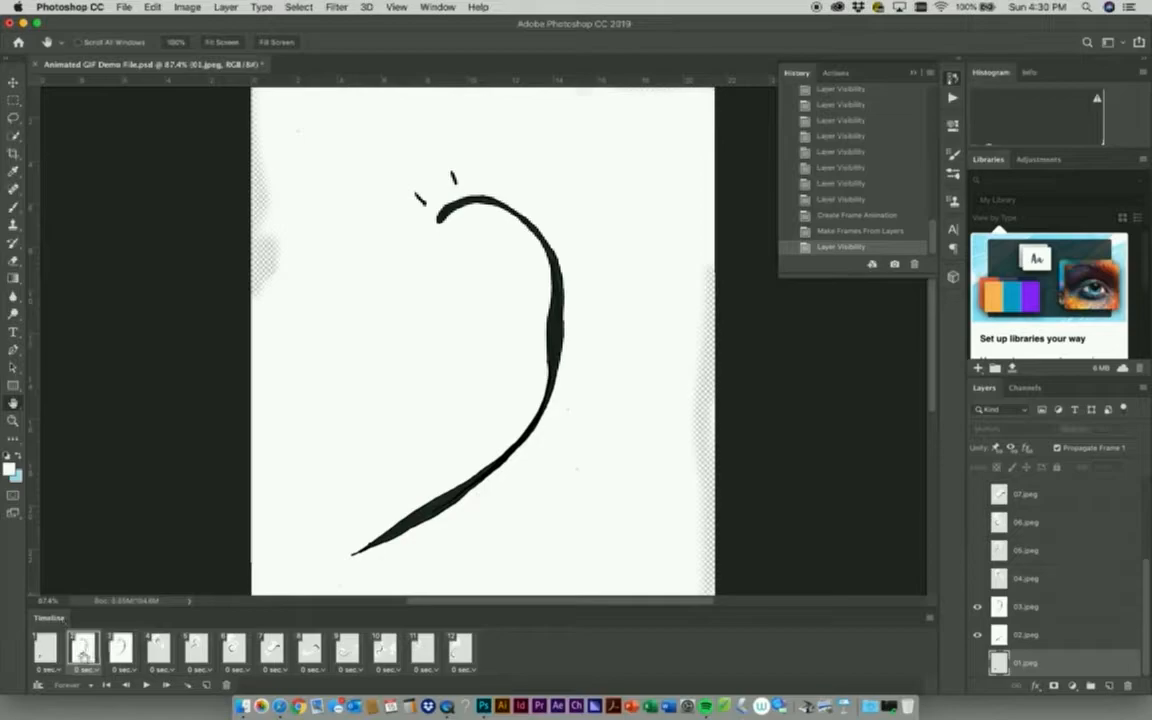
pyautogui.click(977, 609)
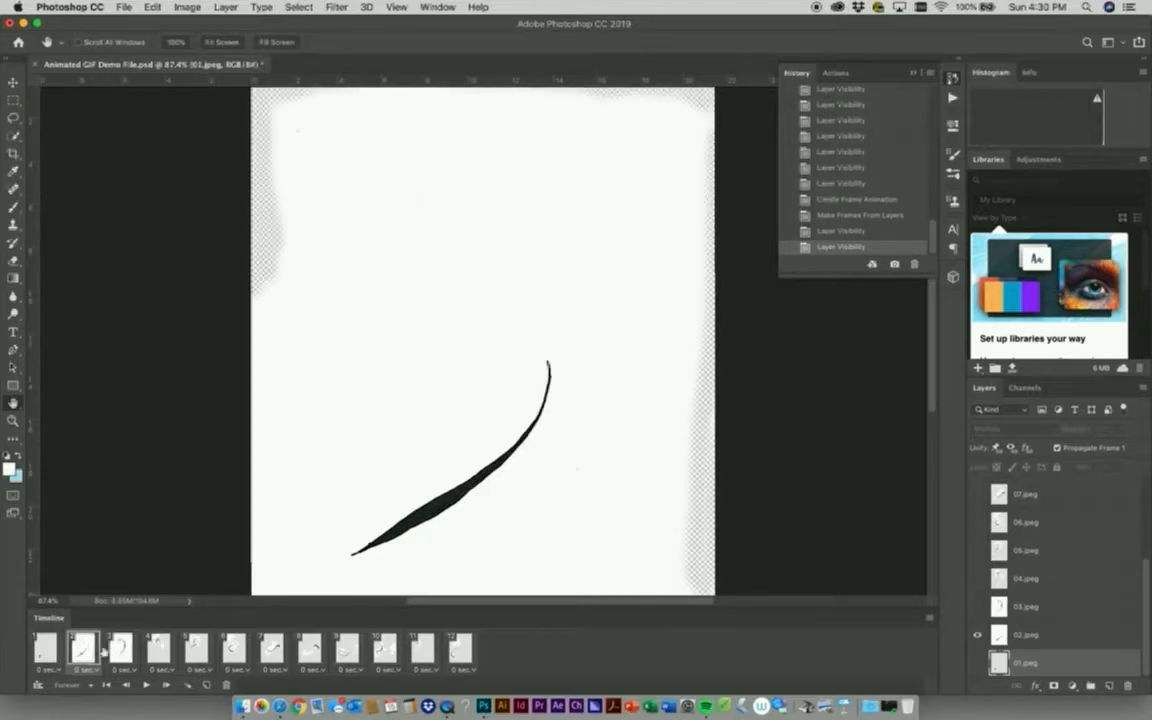
# - Add a new layer with frame 2 selected and place it beneath 01.jpeg at the bottom of the layer stack
pyautogui.click(54, 649)
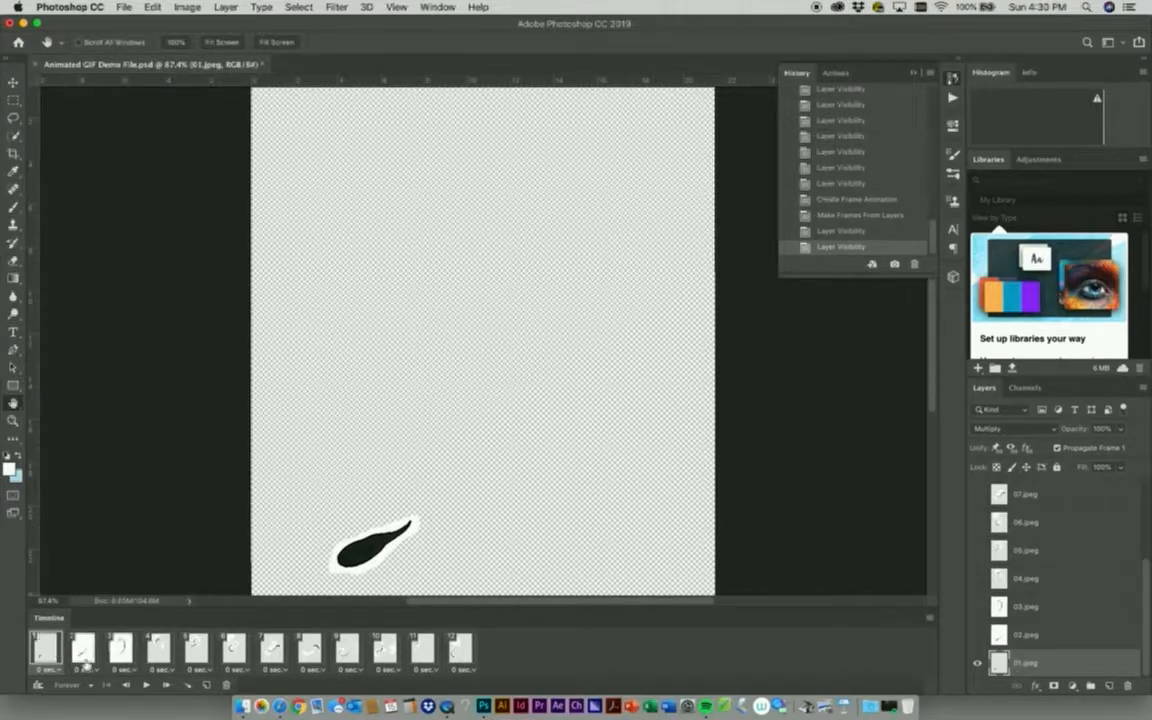
pyautogui.click(84, 650)
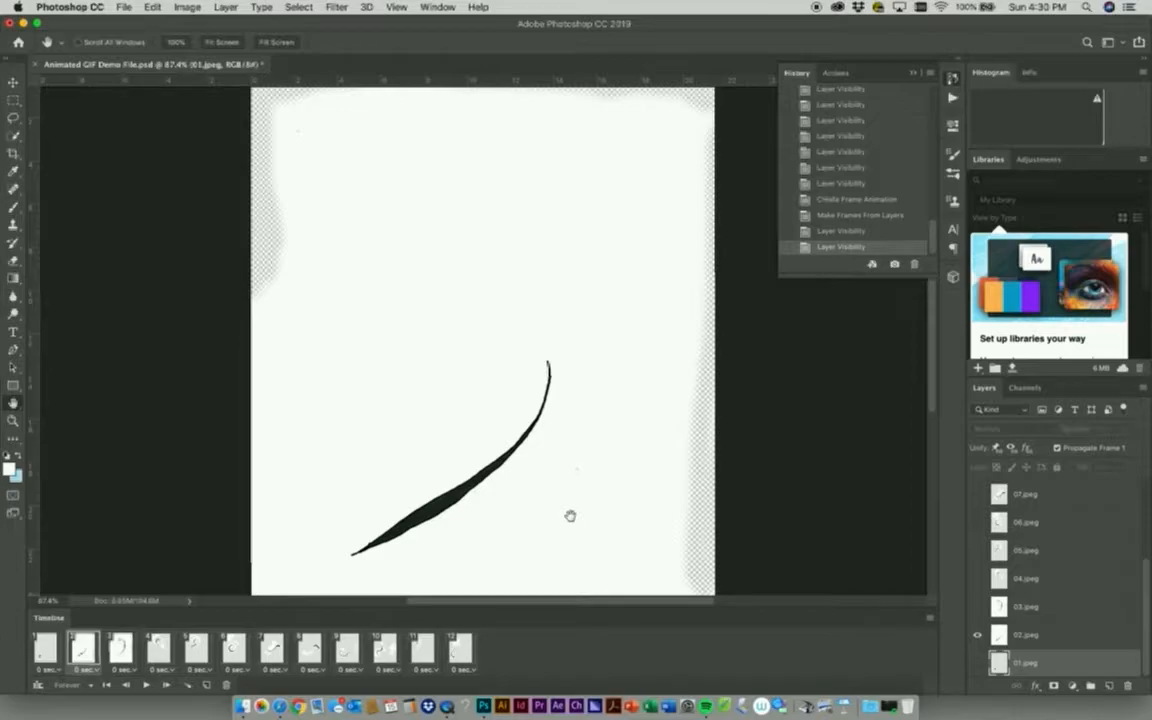
pyautogui.click(1108, 687)
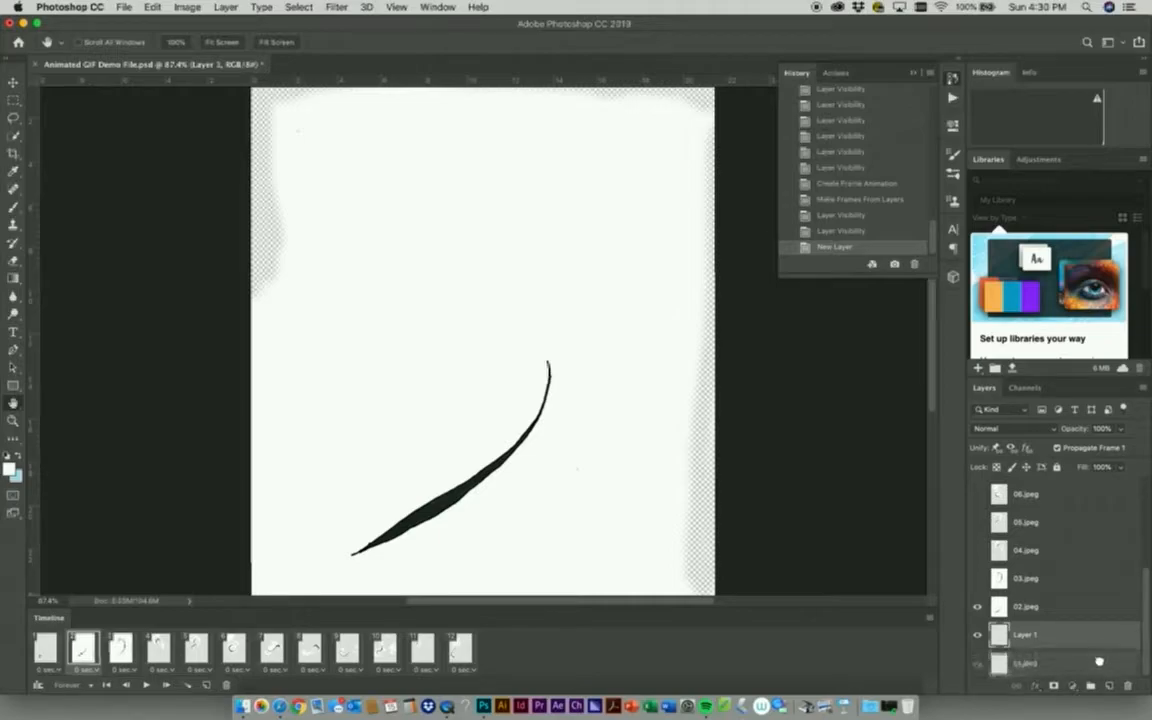
pyautogui.moveTo(1098, 664); pyautogui.dragTo(1095, 633)
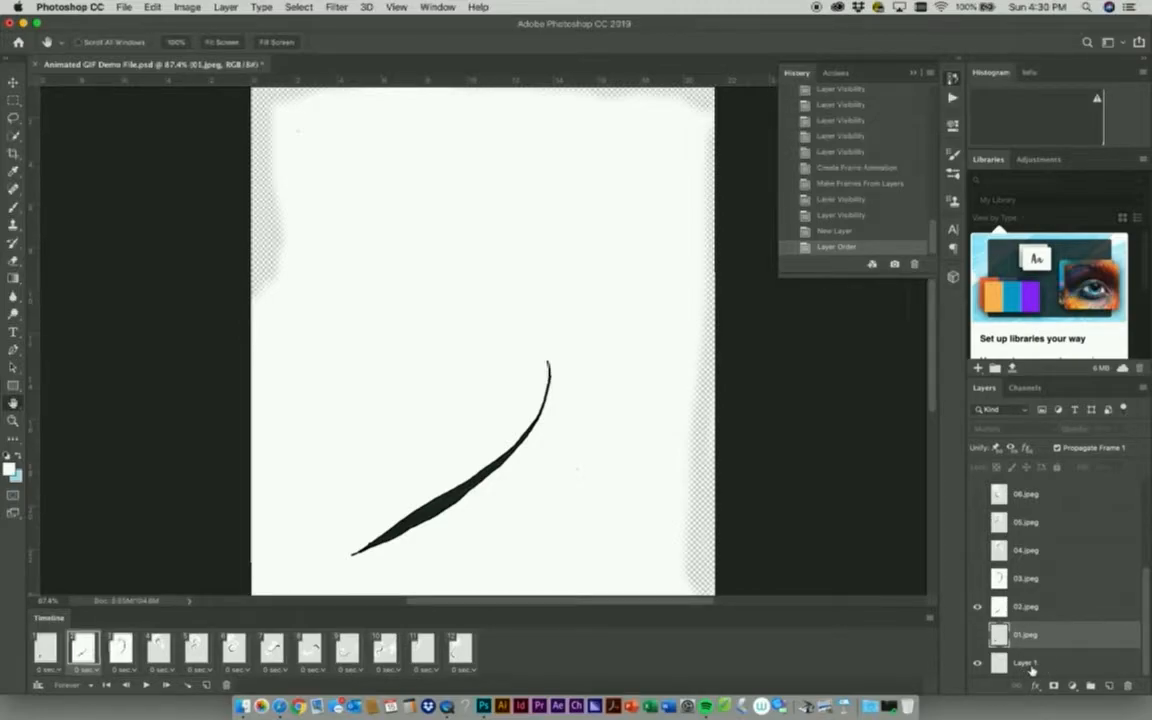
# - Fill the new bottom layer, Layer 1, with white at 100% opacity in Normal mode
pyautogui.click(1031, 665)
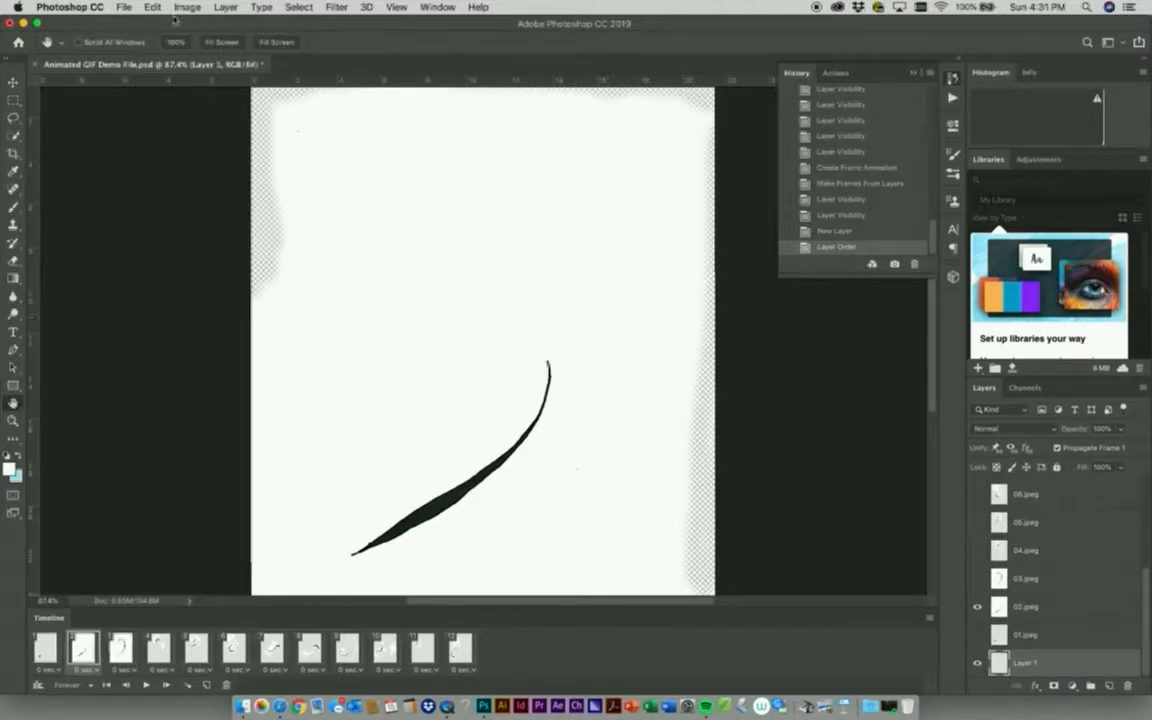
pyautogui.click(128, 7)
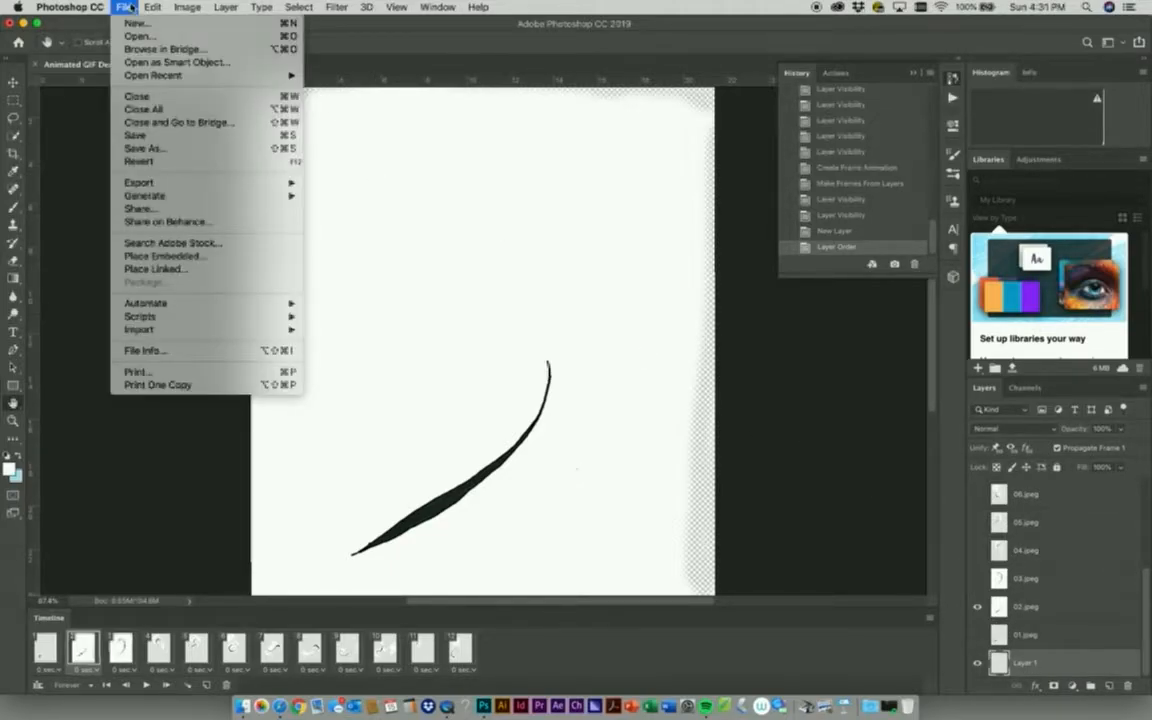
pyautogui.moveTo(150, 7)
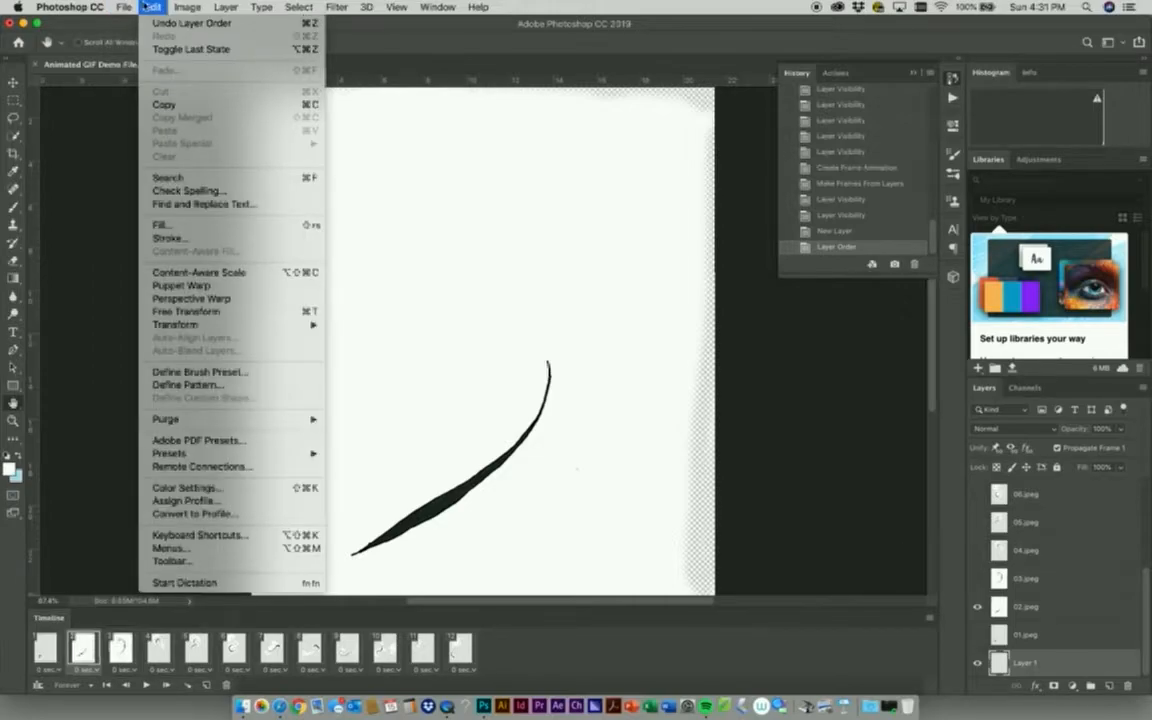
pyautogui.click(160, 225)
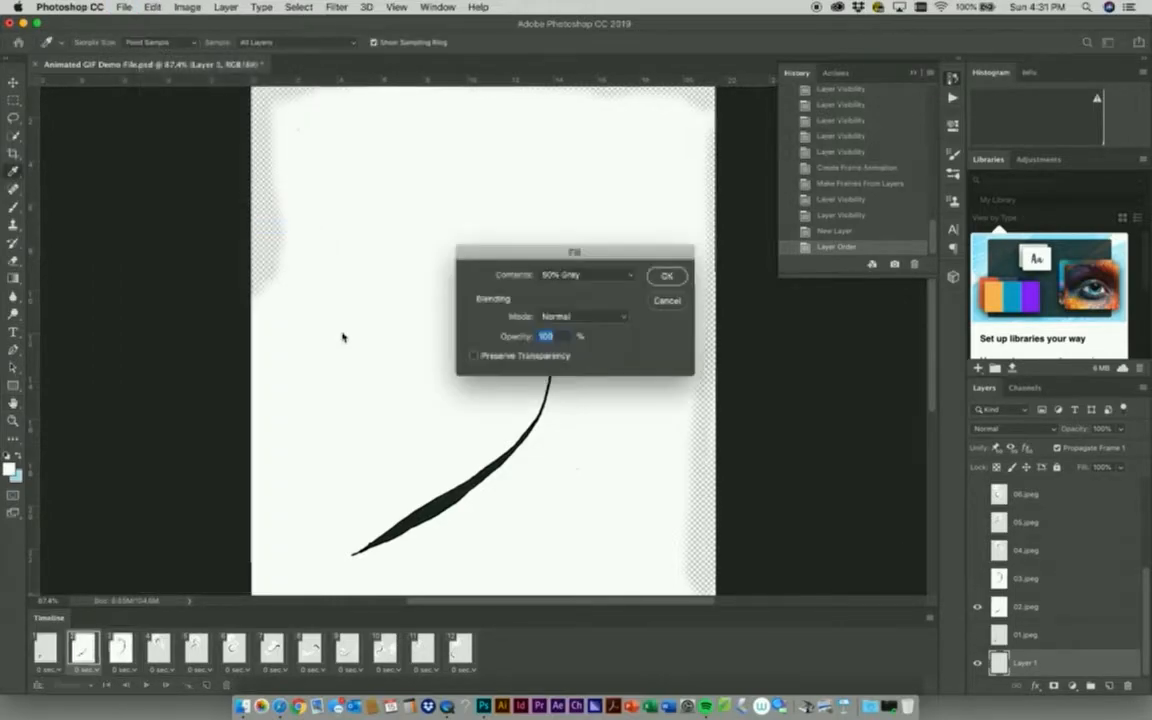
pyautogui.click(600, 275)
pyautogui.click(598, 285)
pyautogui.click(667, 276)
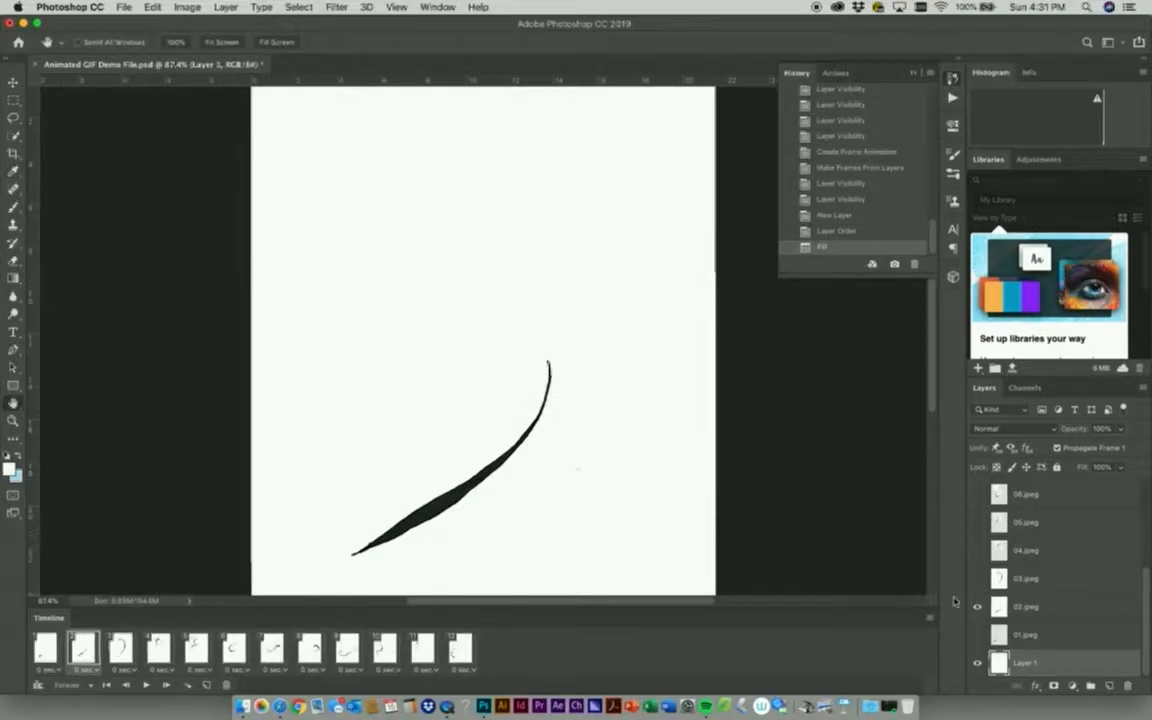
# - Play the animation to check the white background across frames, and examine frame 12 with its visible layers
pyautogui.press('space')
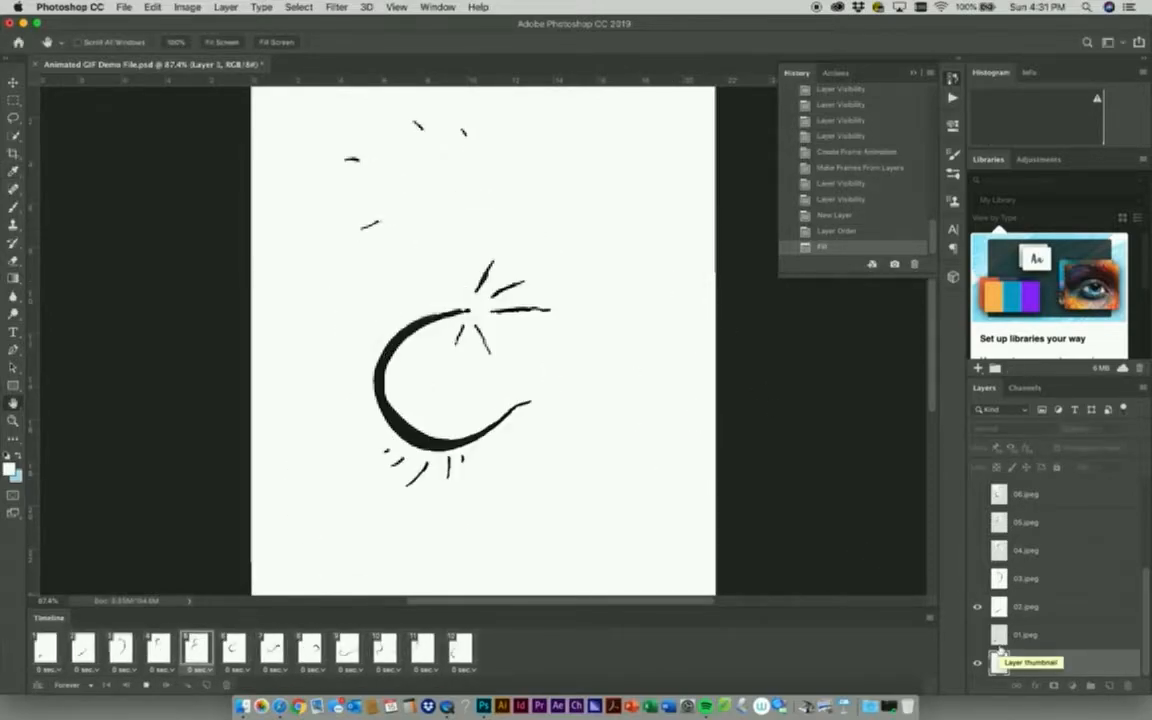
pyautogui.press('space')
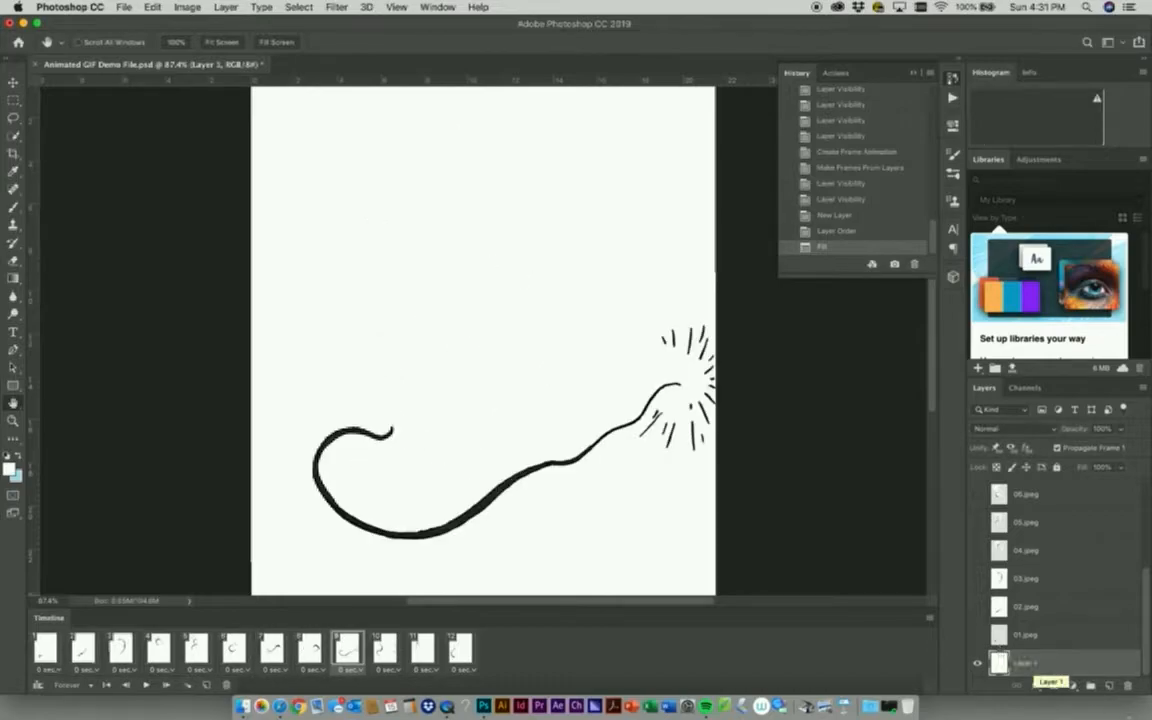
pyautogui.click(465, 659)
pyautogui.scroll(5, 1054, 531)
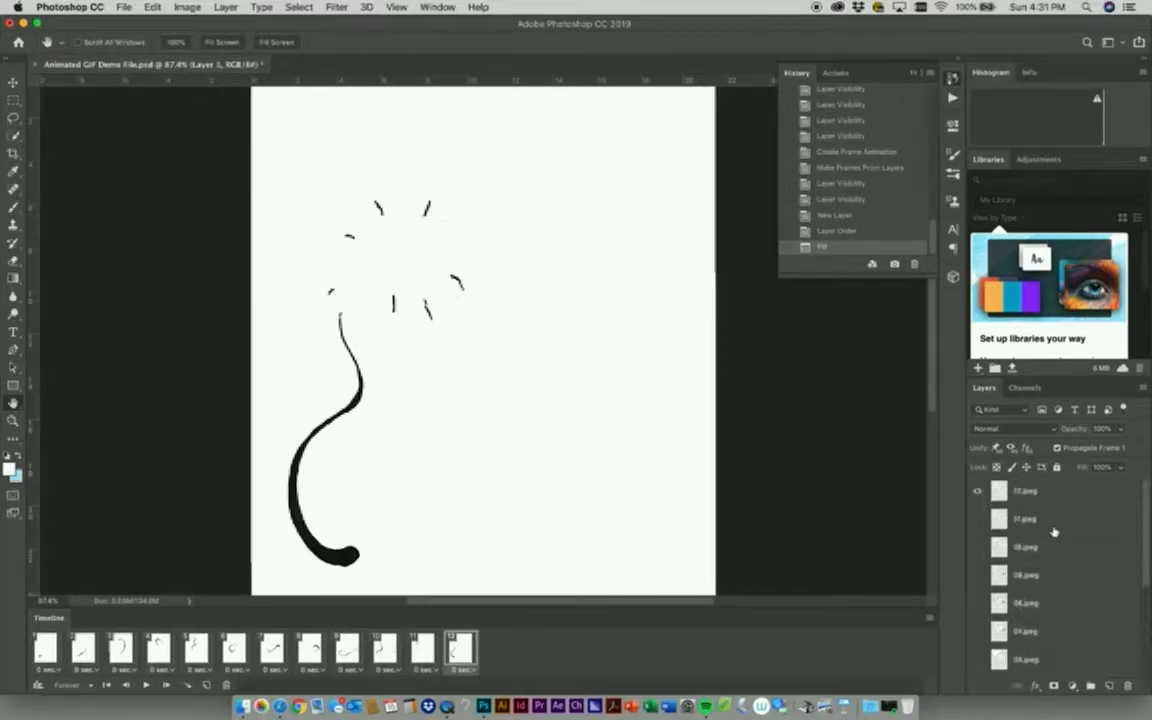
# - Hide Layer 1 in frame 12, play the animation to compare the frames, and show Layer 1 in frame 12 again
pyautogui.scroll(-5, 1040, 588)
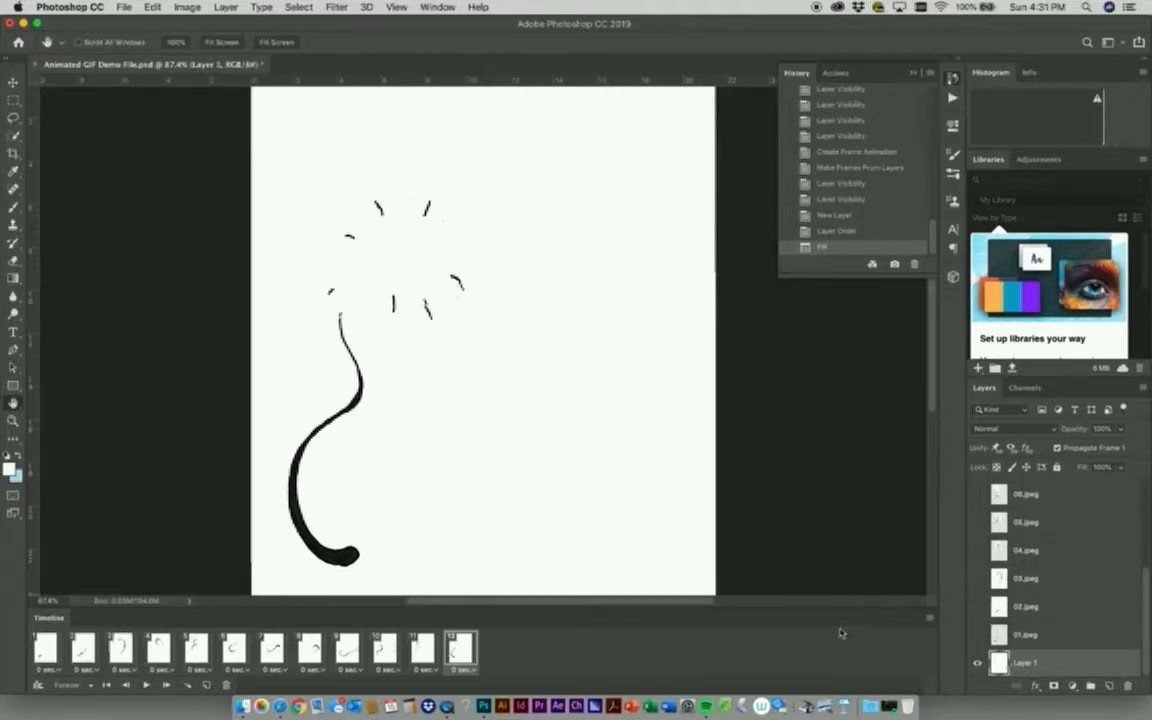
pyautogui.click(978, 666)
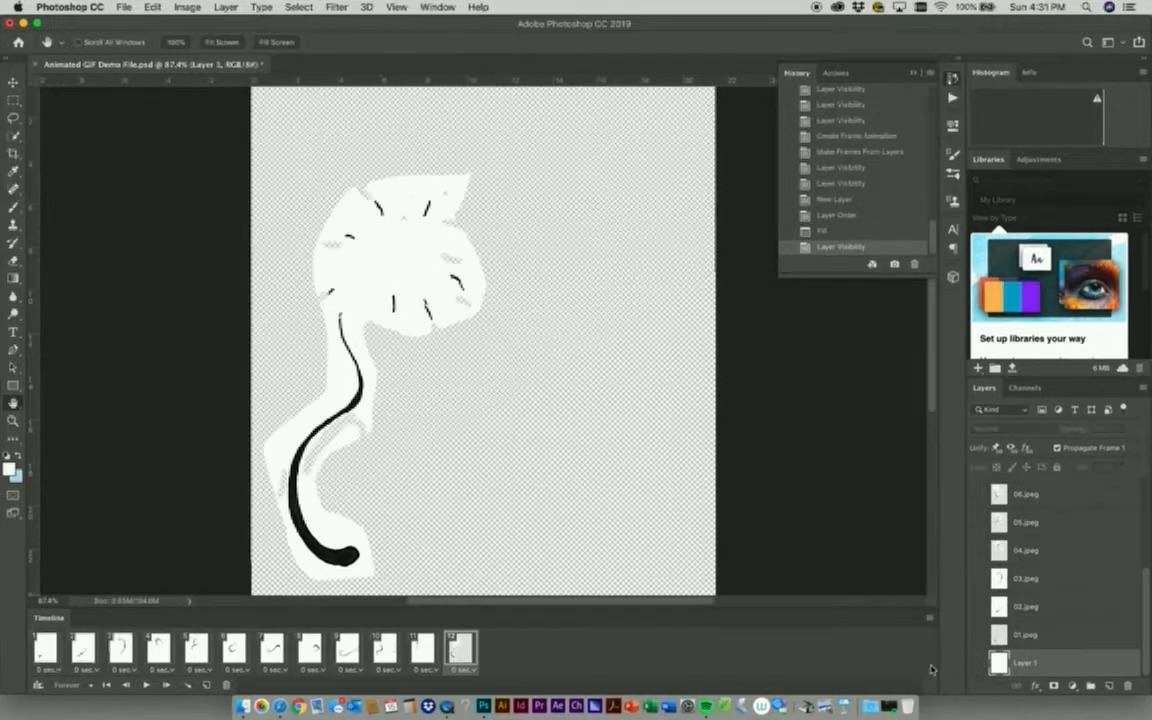
pyautogui.press('space')
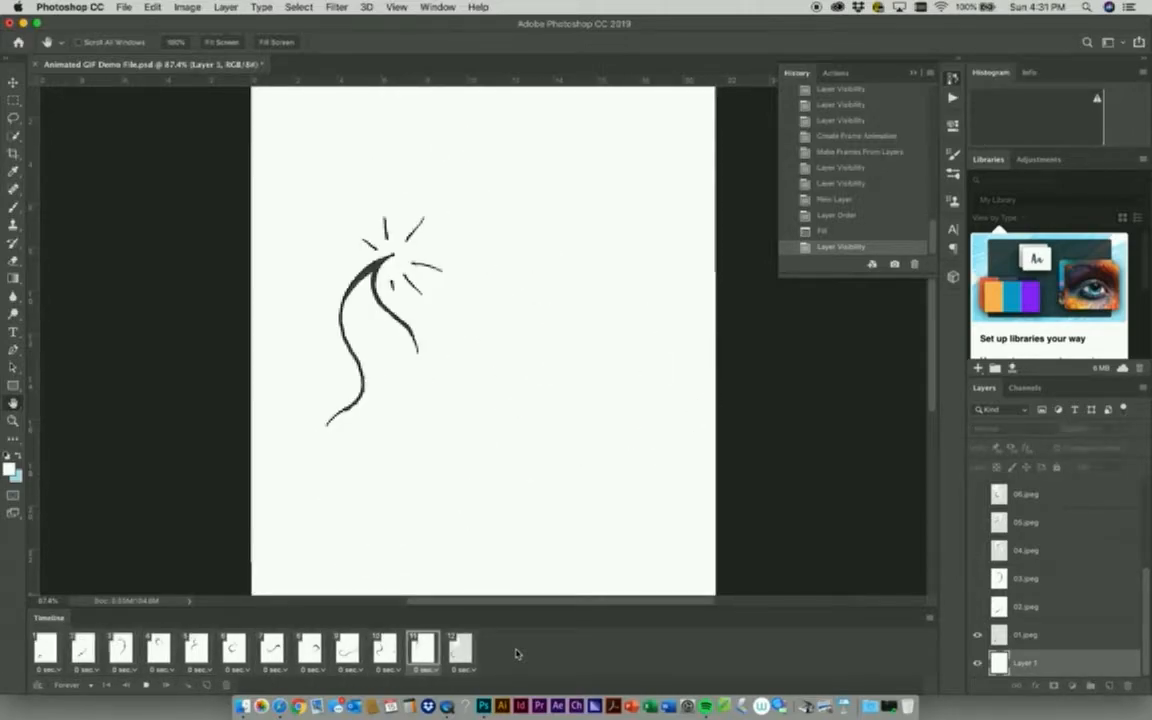
pyautogui.press('space')
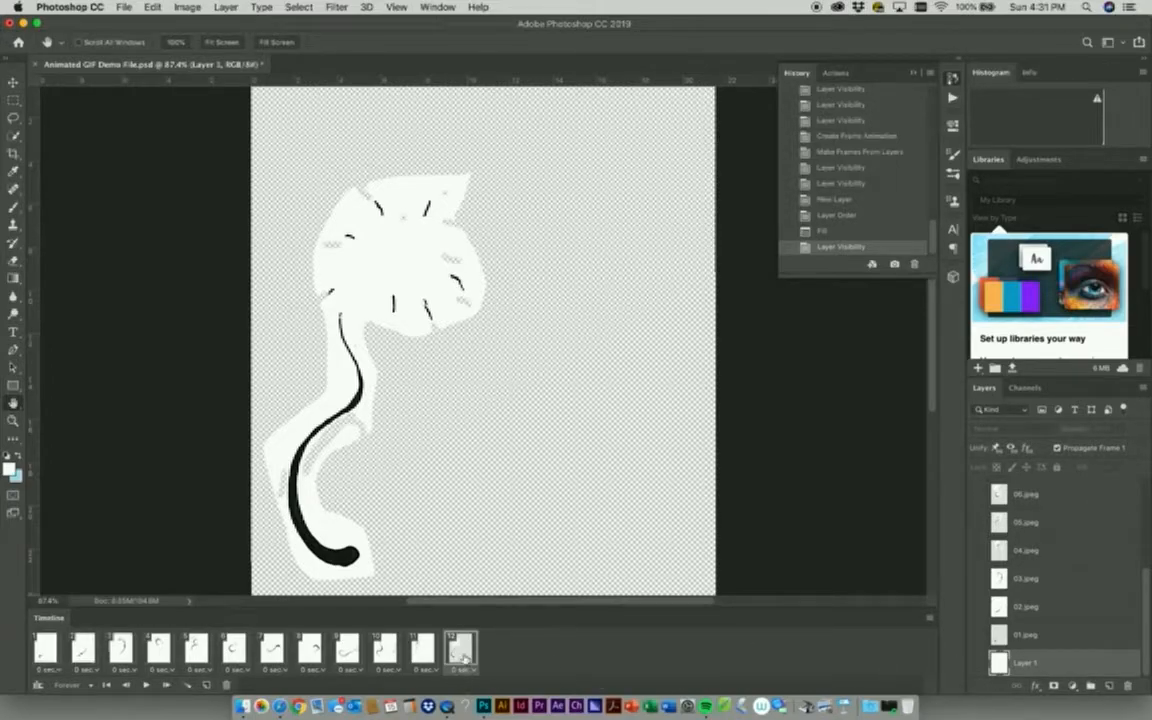
pyautogui.click(977, 664)
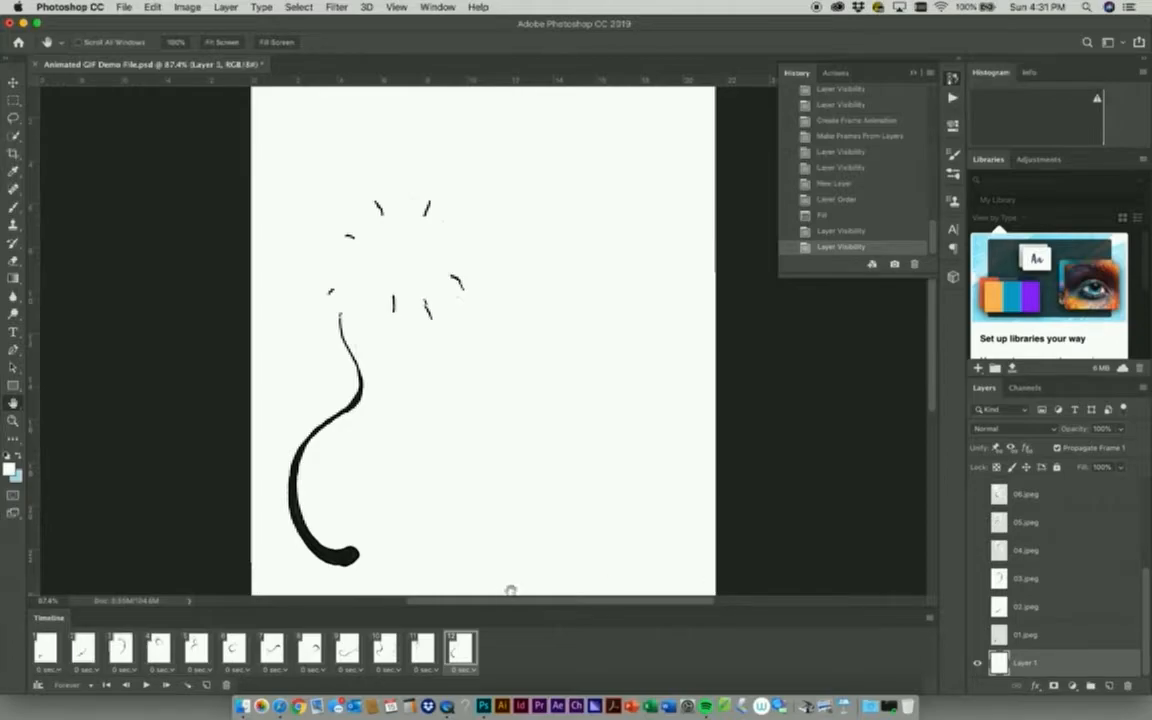
# - Fill the bottom layer, Layer 1, with 50% Gray at 100% opacity in Normal mode
pyautogui.scroll(3, 510, 590)
pyautogui.scroll(-5, 510, 590)
pyautogui.hscroll(3, 510, 590)
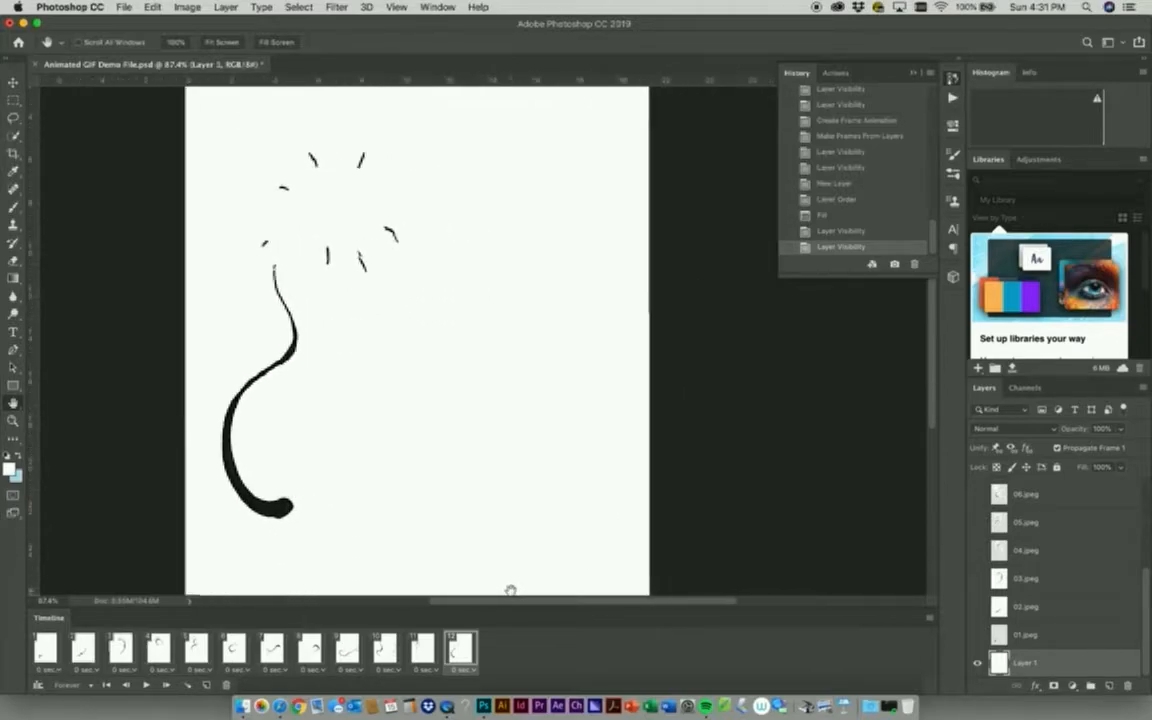
pyautogui.hscroll(-2, 510, 590)
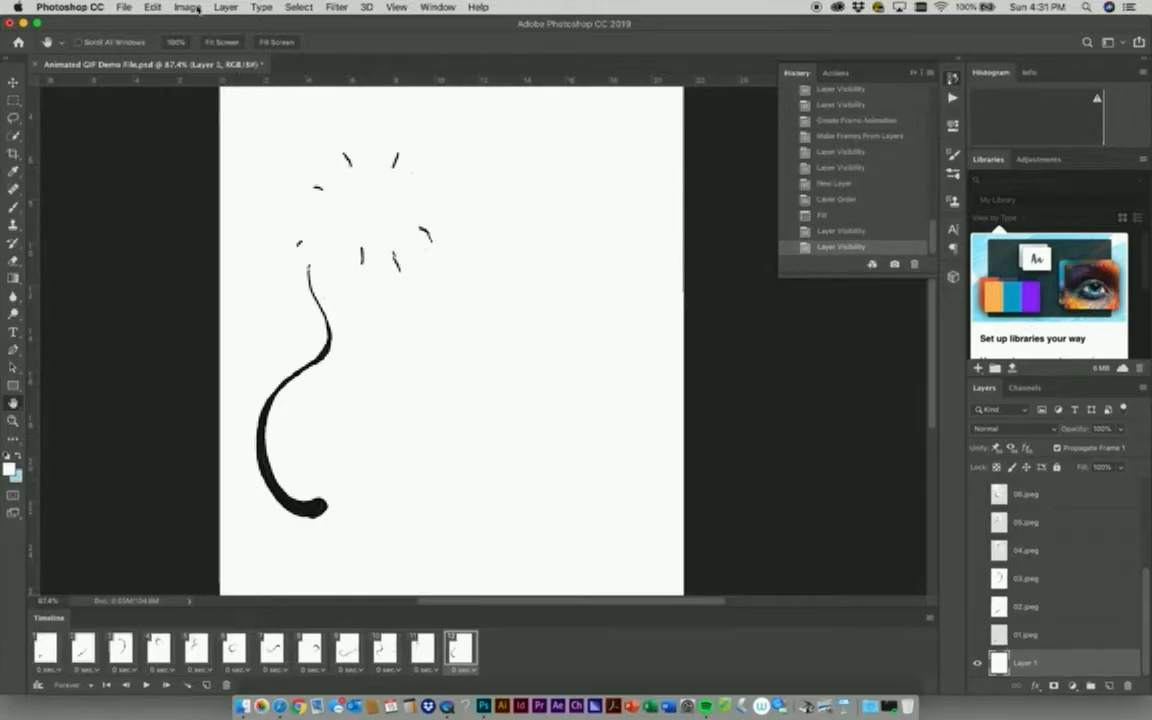
pyautogui.click(150, 7)
pyautogui.click(165, 224)
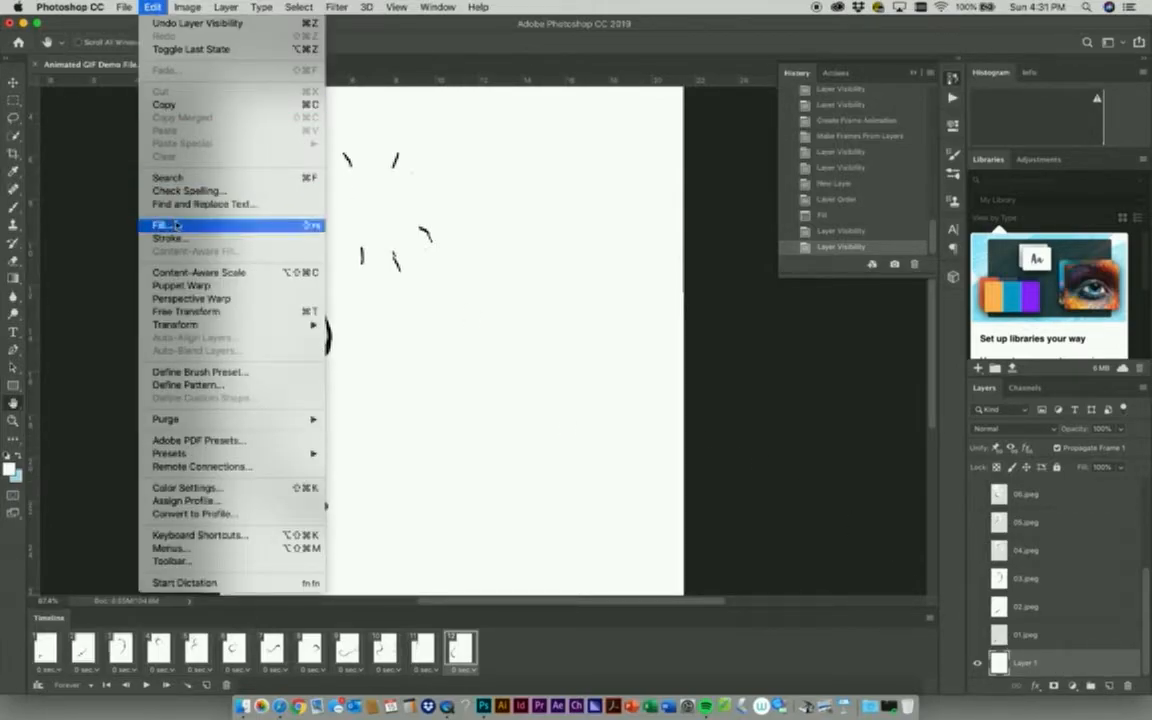
pyautogui.click(577, 282)
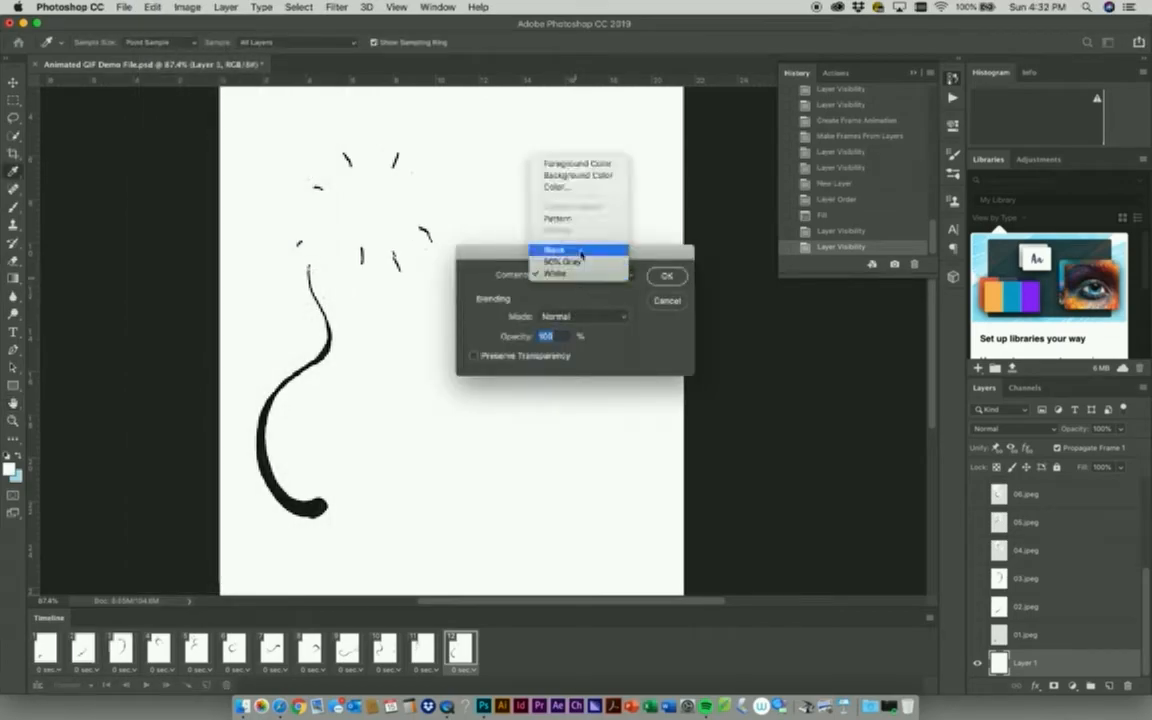
pyautogui.click(580, 261)
pyautogui.click(666, 276)
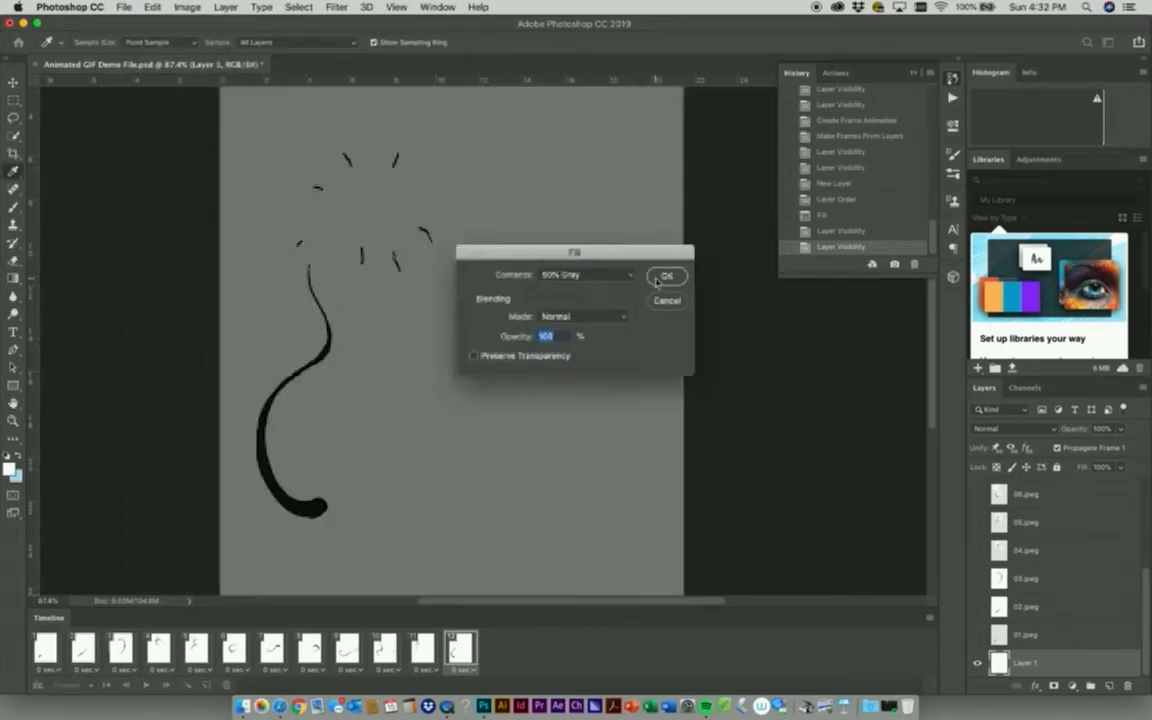
# - Play the animation over the gray background and advance through the frames one at a time
pyautogui.press('h')
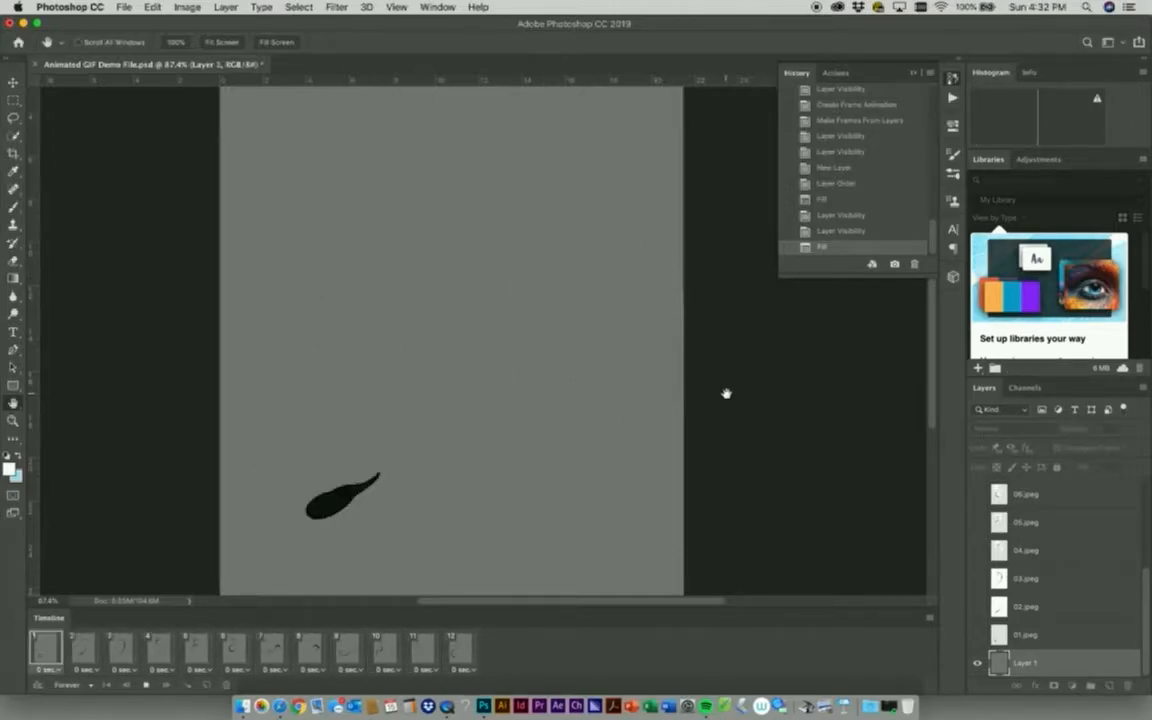
pyautogui.press('space')
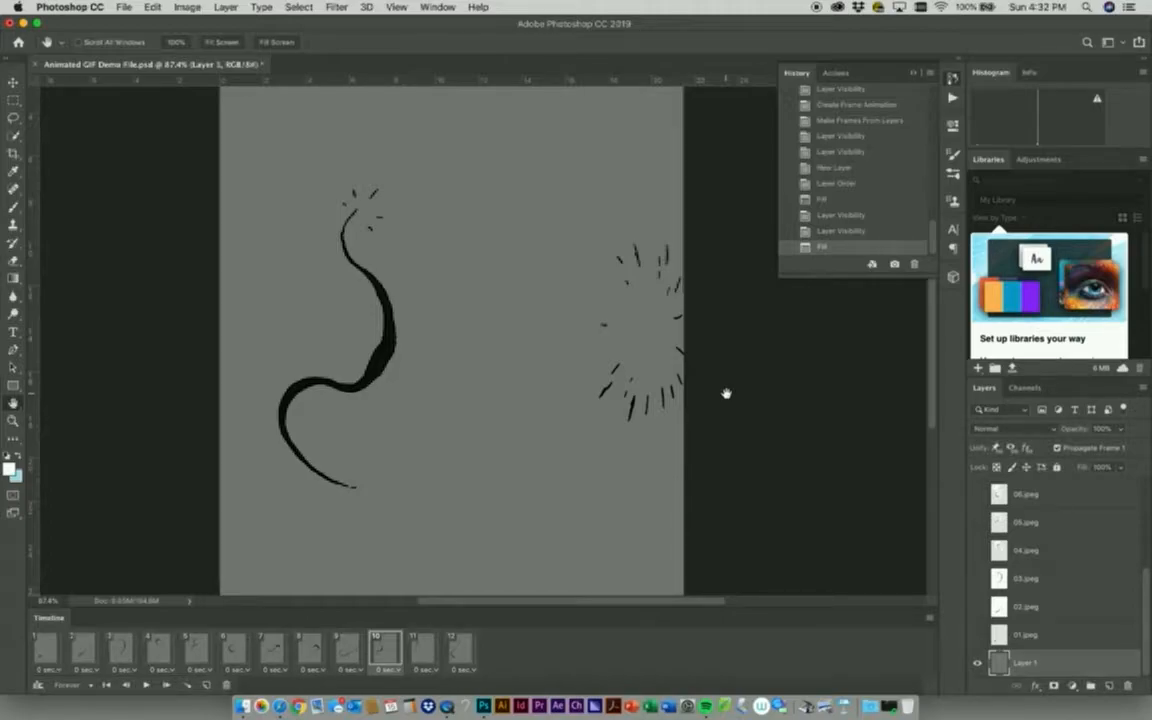
pyautogui.press('space')
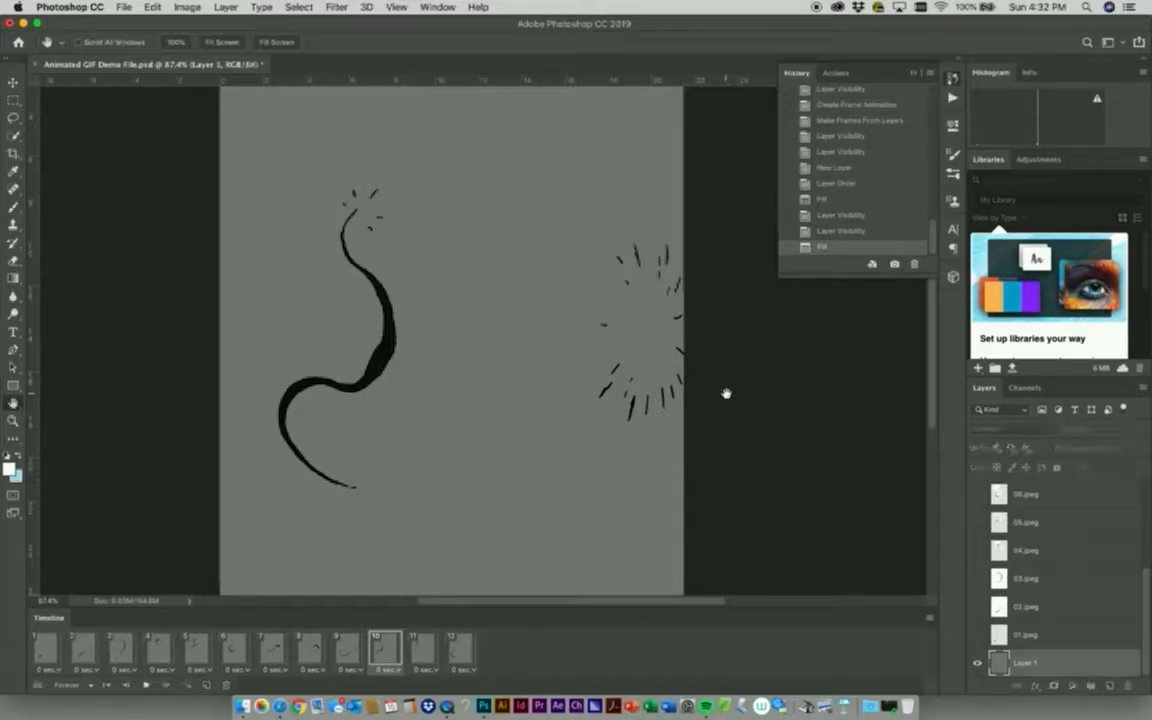
pyautogui.press('space')
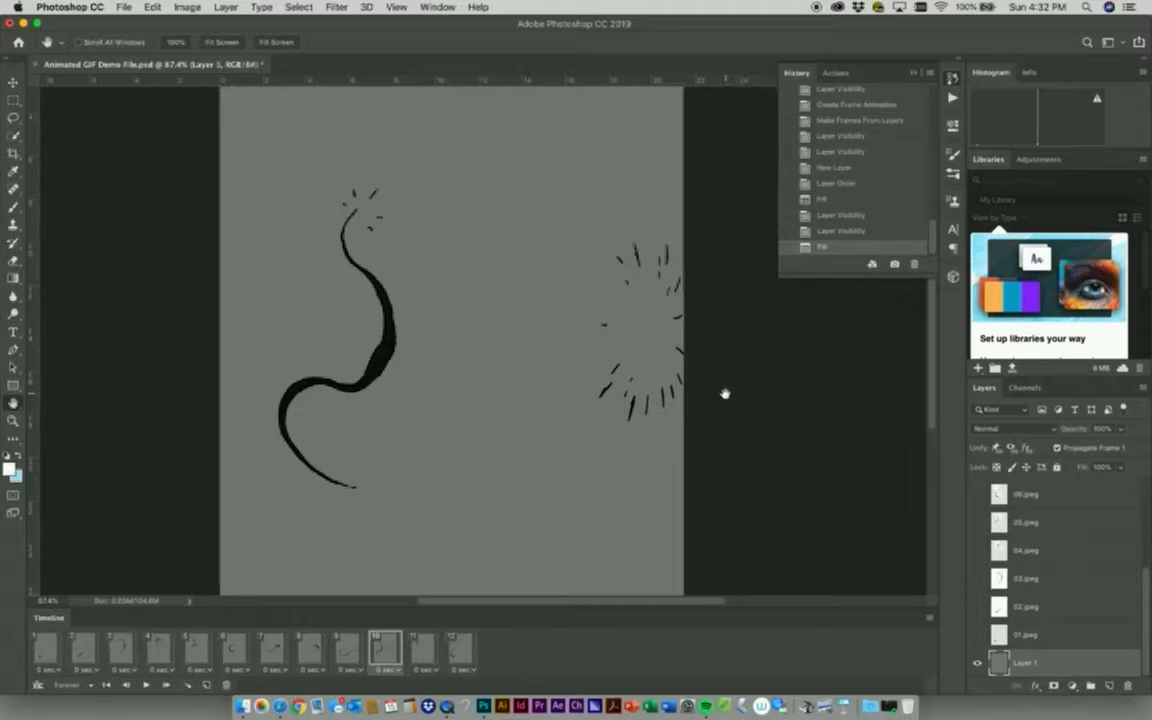
pyautogui.click(146, 686)
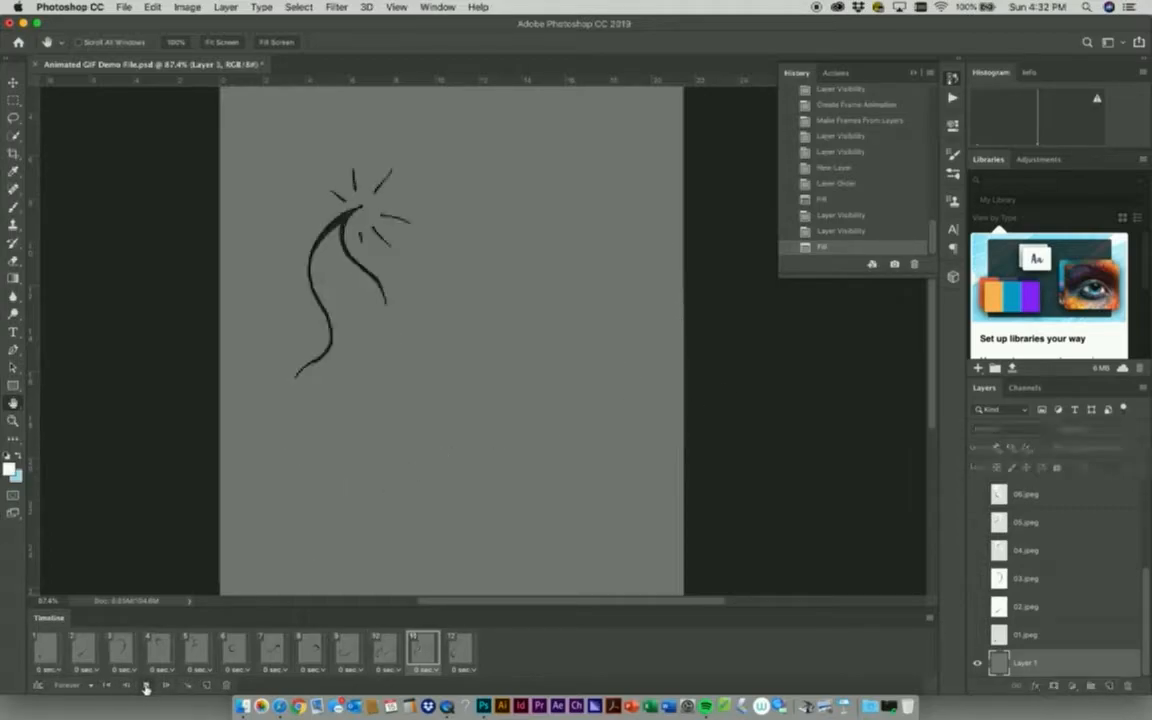
pyautogui.click(167, 687)
pyautogui.click(167, 687)
pyautogui.click(167, 687)
pyautogui.click(167, 687)
pyautogui.click(167, 687)
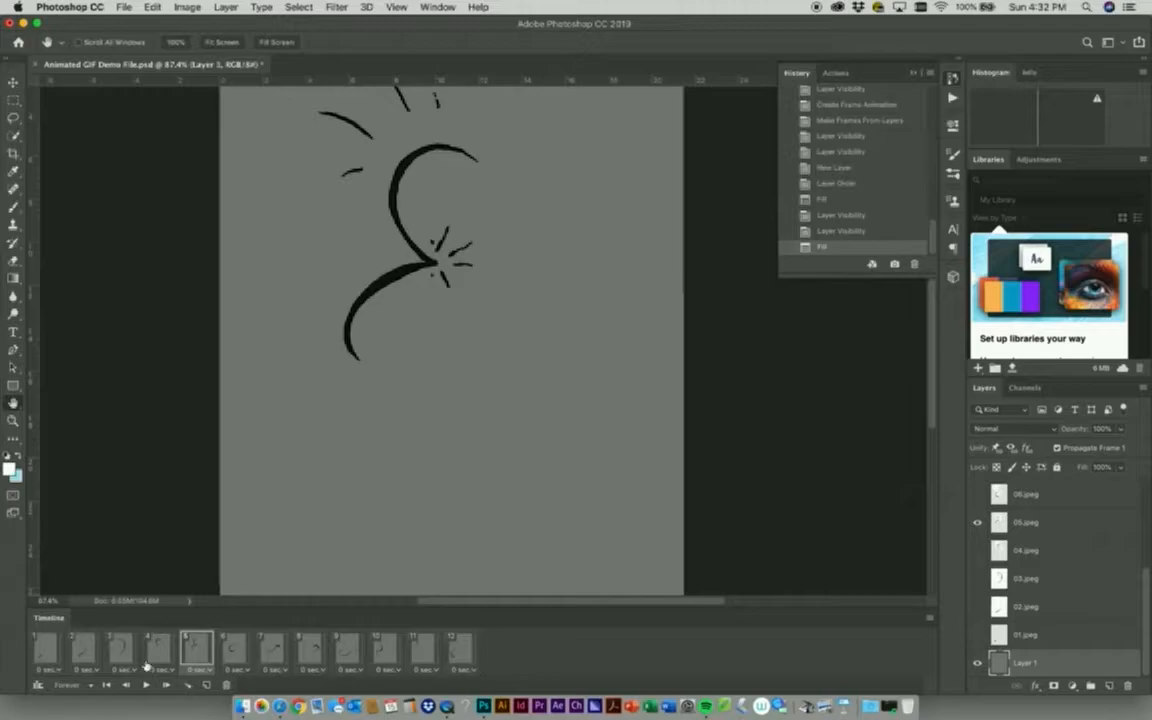
# - Select frames 1 through 12 and set their frame delay to 0.1 seconds
pyautogui.click(46, 650)
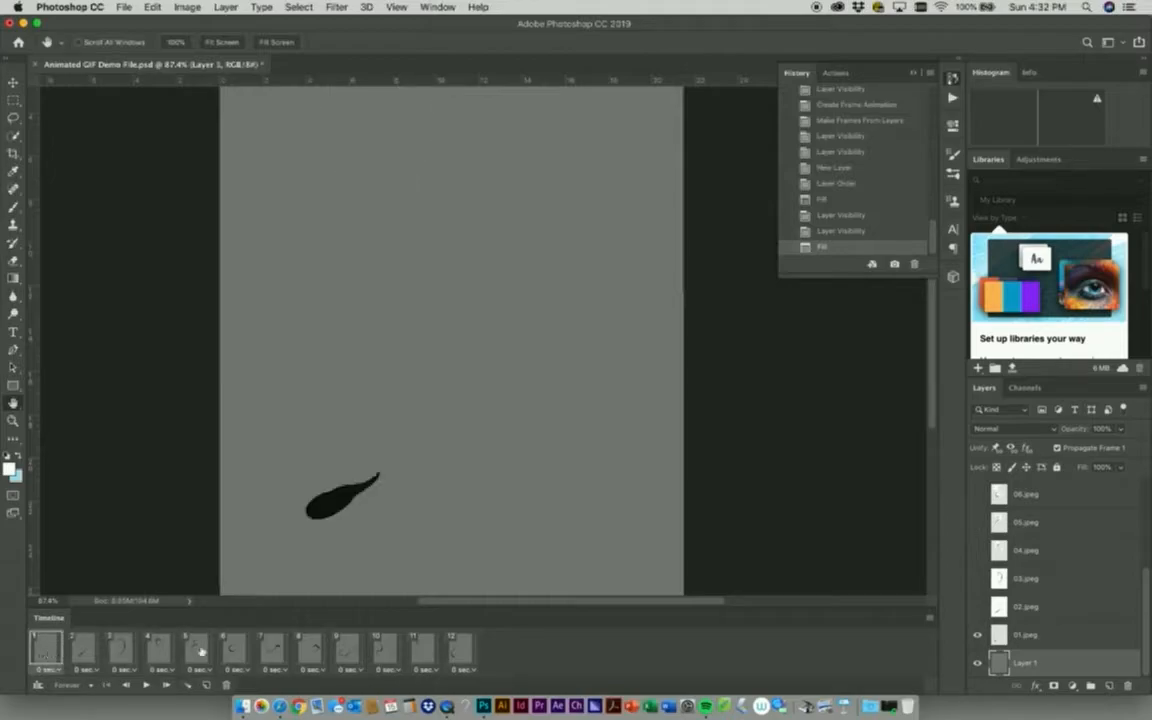
pyautogui.keyDown('shift'); pyautogui.click(463, 645); pyautogui.keyUp('shift')
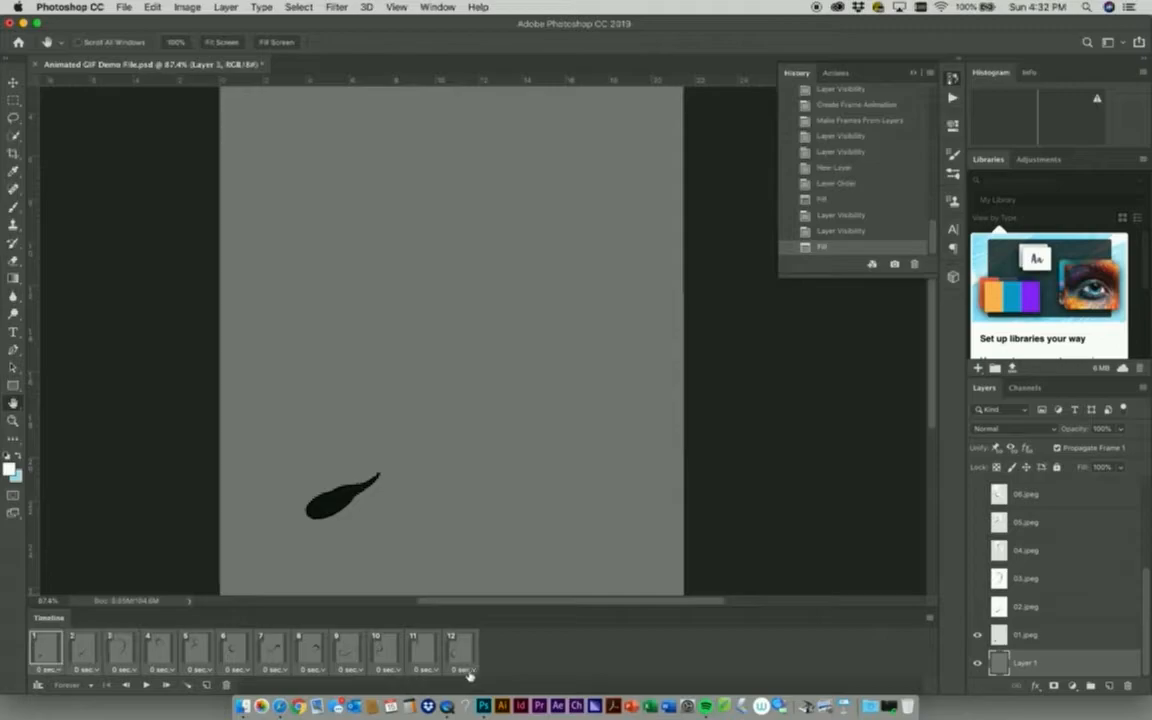
pyautogui.click(475, 671)
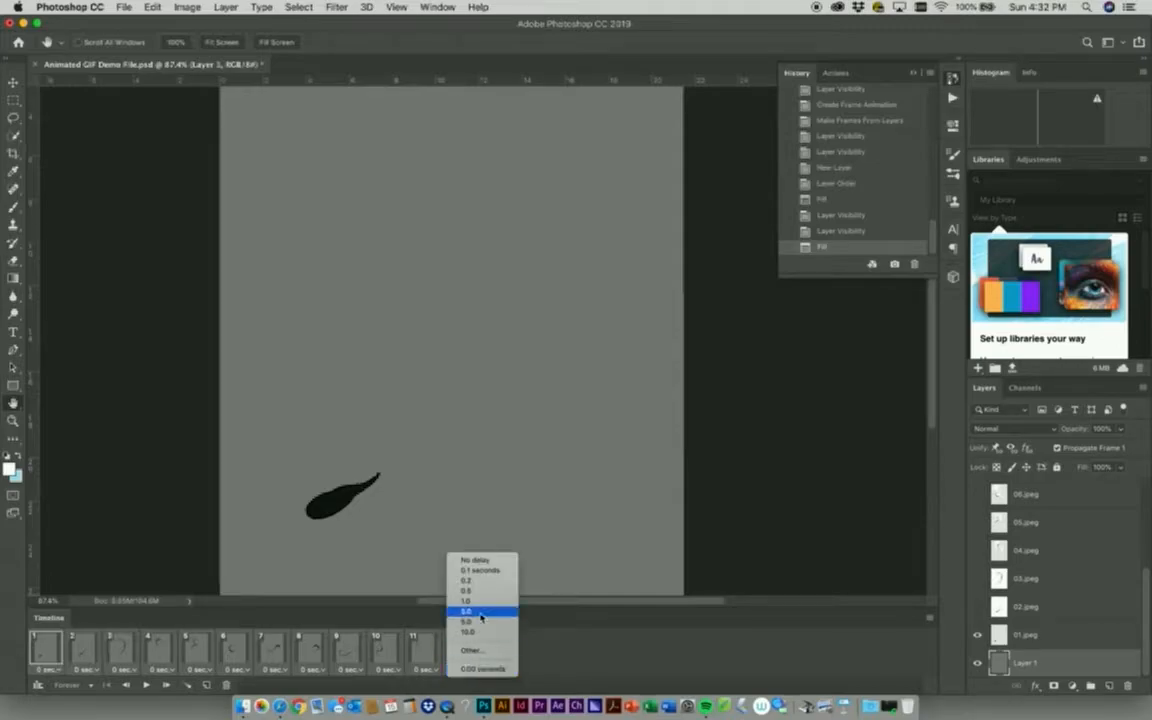
pyautogui.click(479, 570)
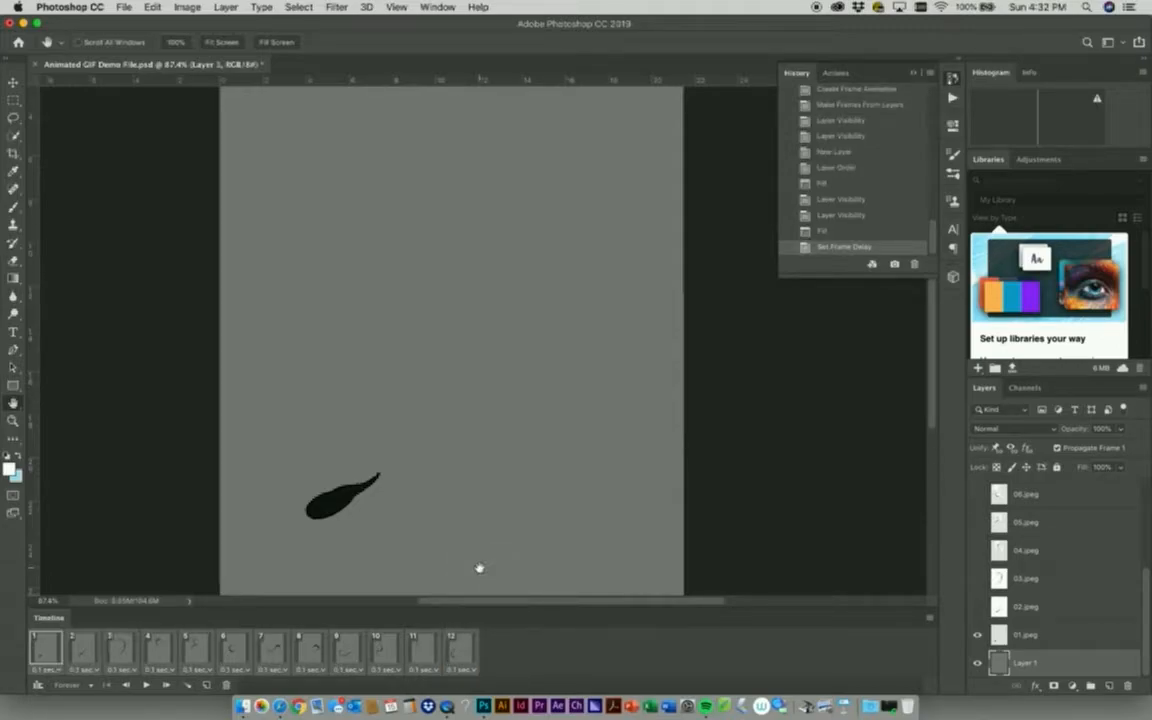
# - Play the animation to check its timing, and review the looping options with Forever kept
pyautogui.press('space')
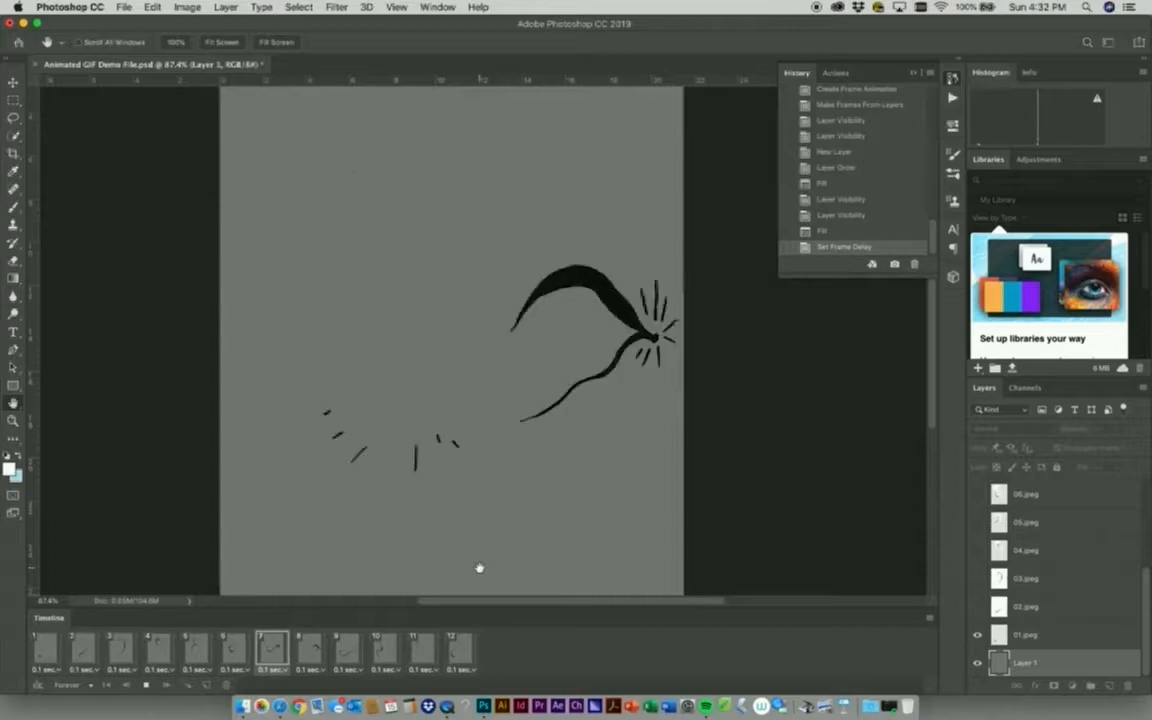
pyautogui.press('space')
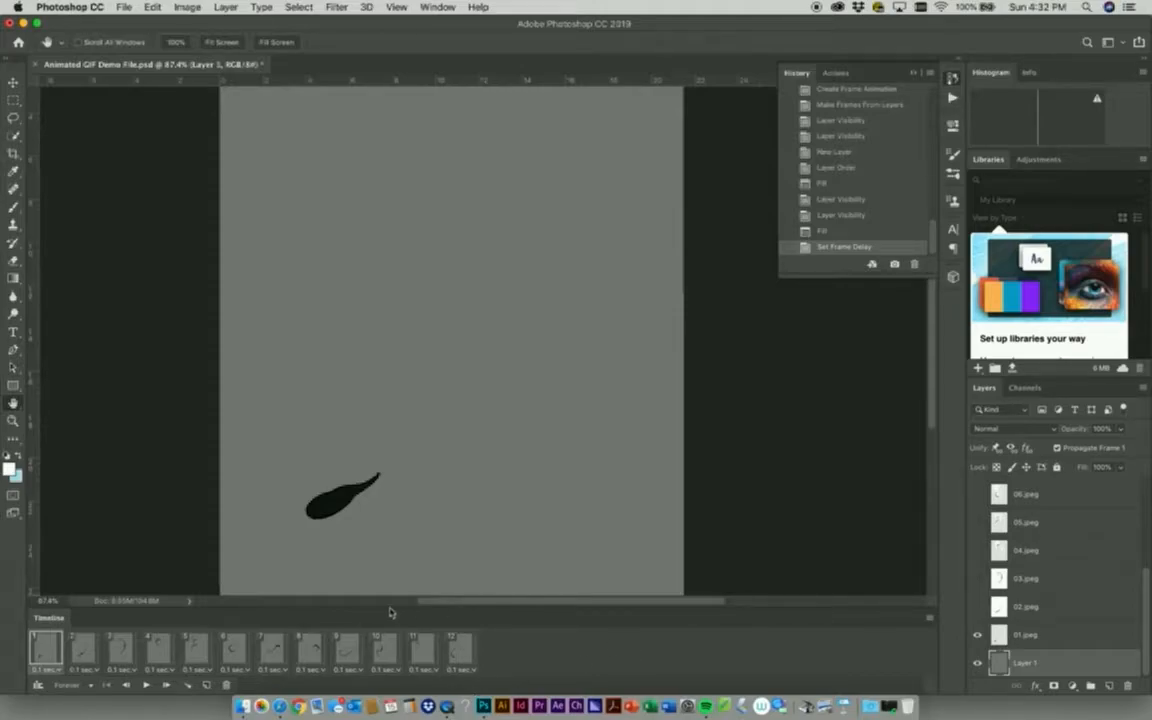
pyautogui.click(147, 686)
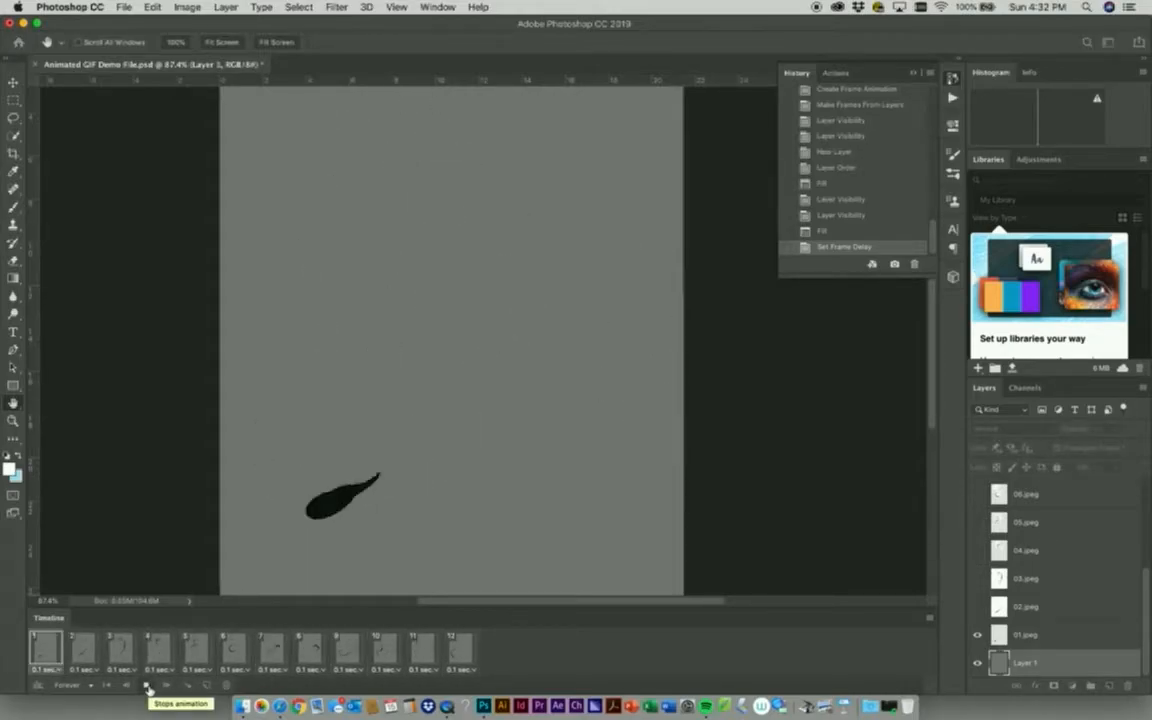
pyautogui.click(146, 686)
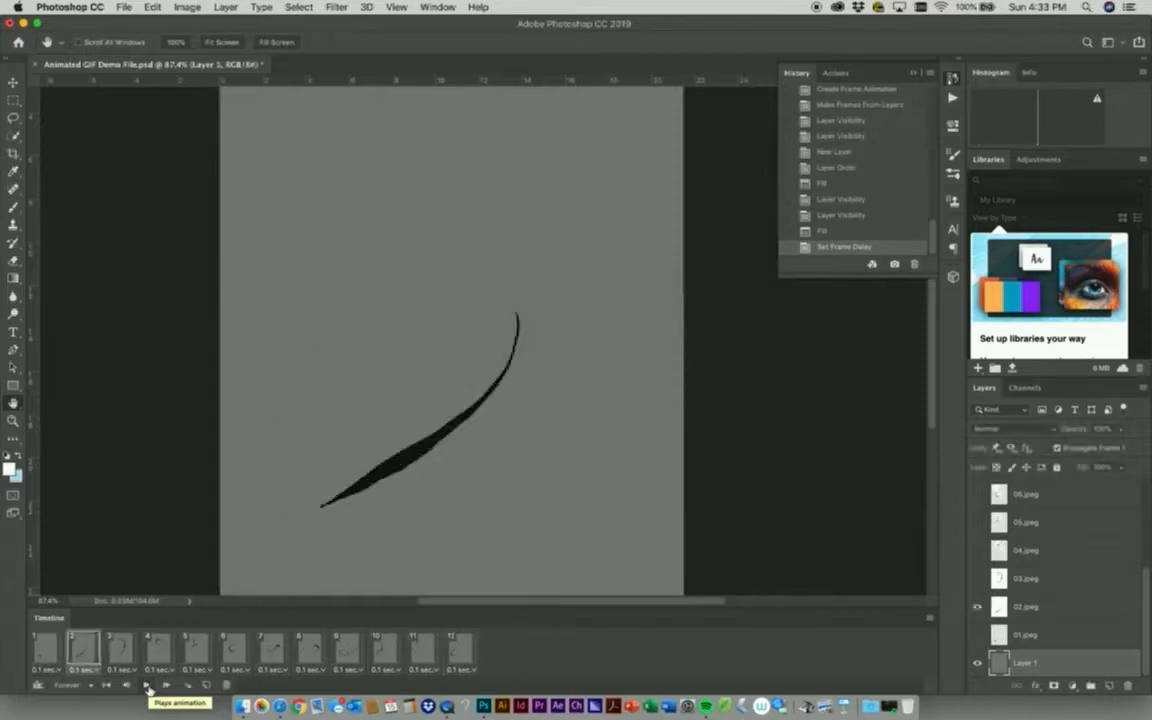
pyautogui.click(84, 687)
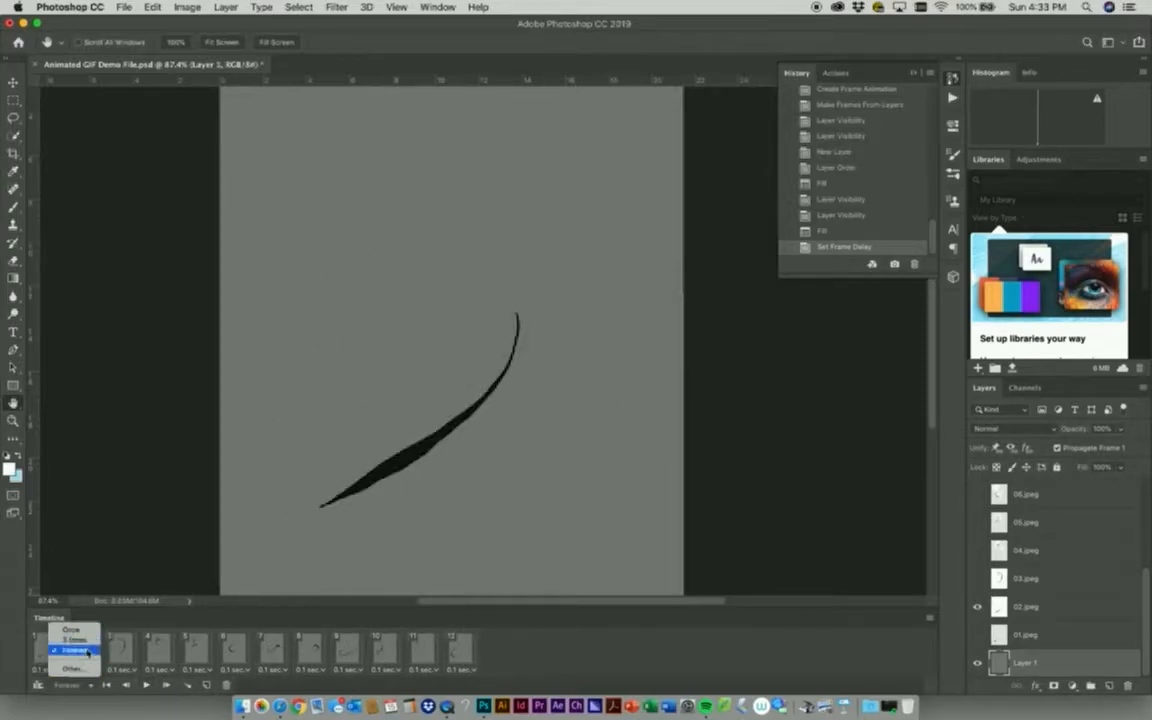
pyautogui.click(571, 685)
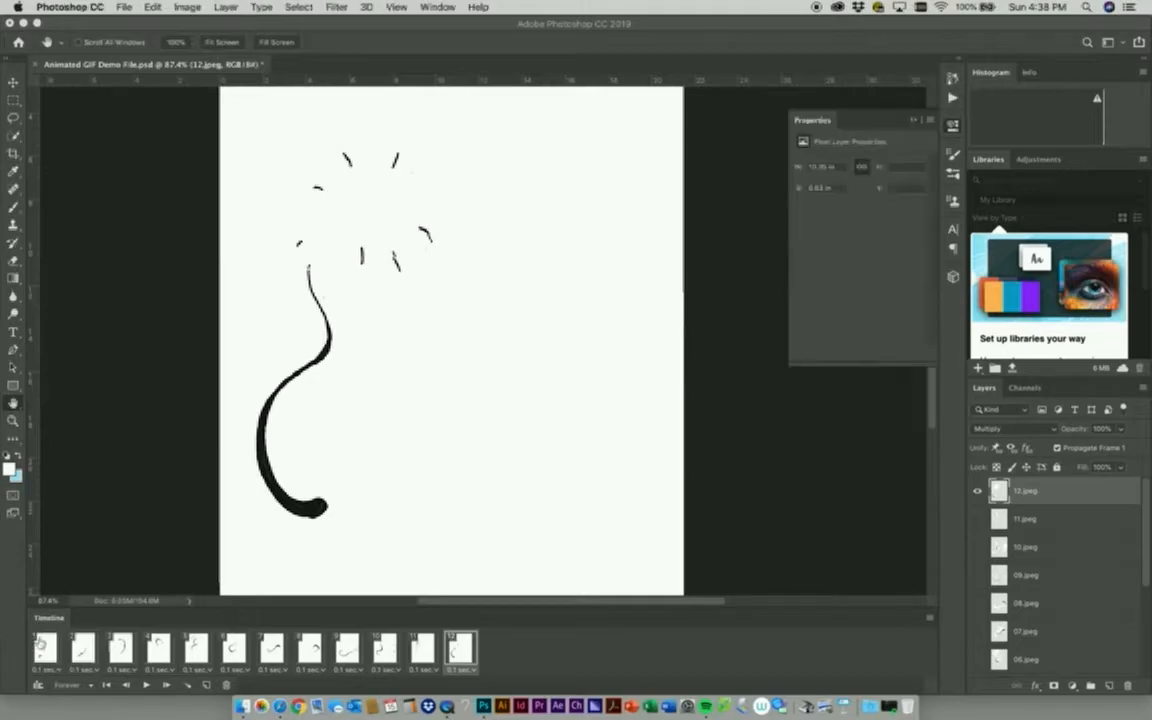
# - Go through frames 1 to 12 in order, examining which drawing layer is visible in each one
pyautogui.click(44, 648)
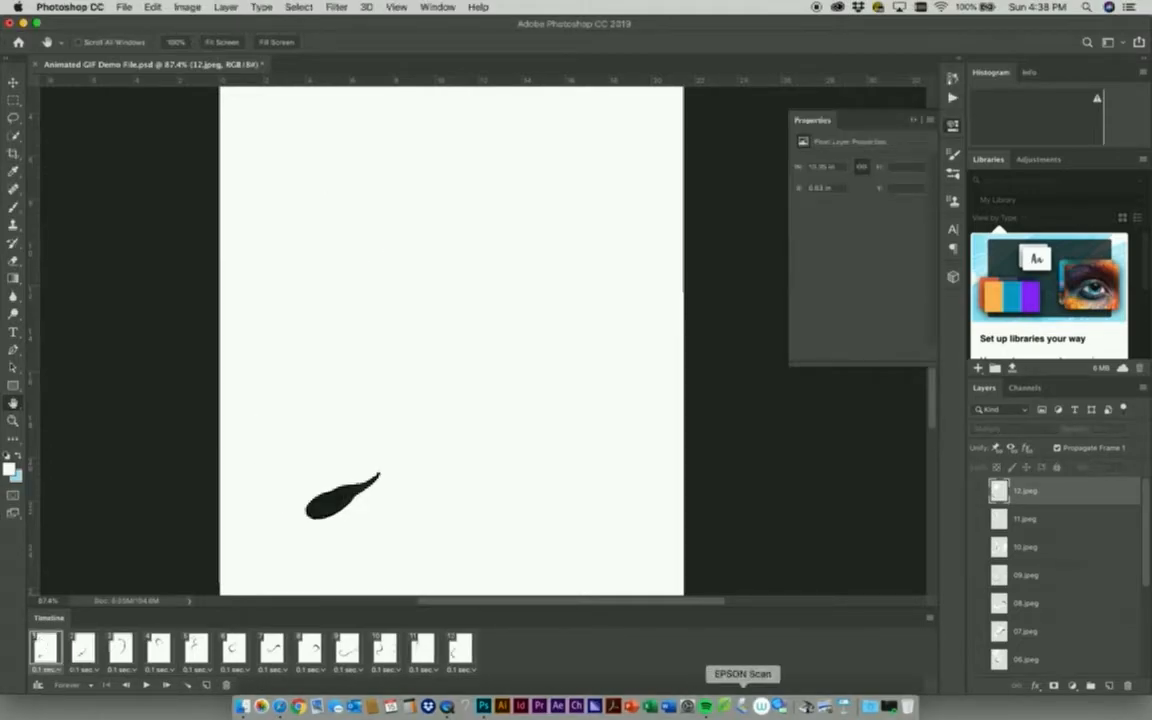
pyautogui.scroll(-3, 1054, 575)
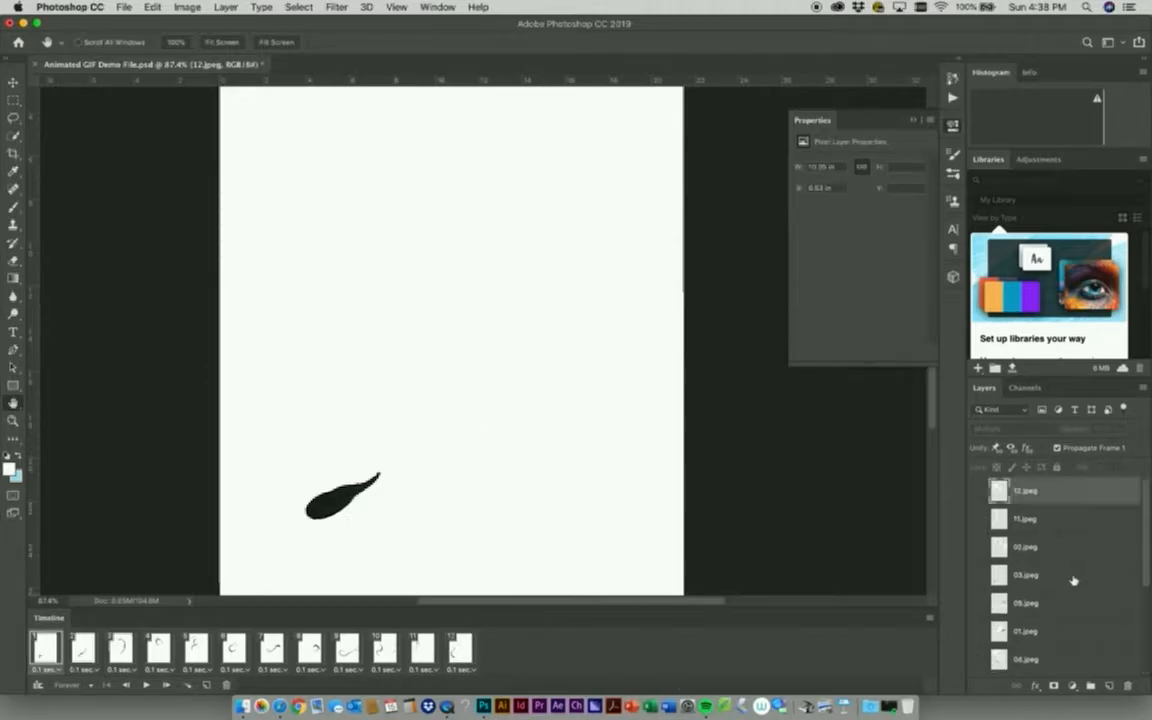
pyautogui.click(84, 650)
pyautogui.click(121, 650)
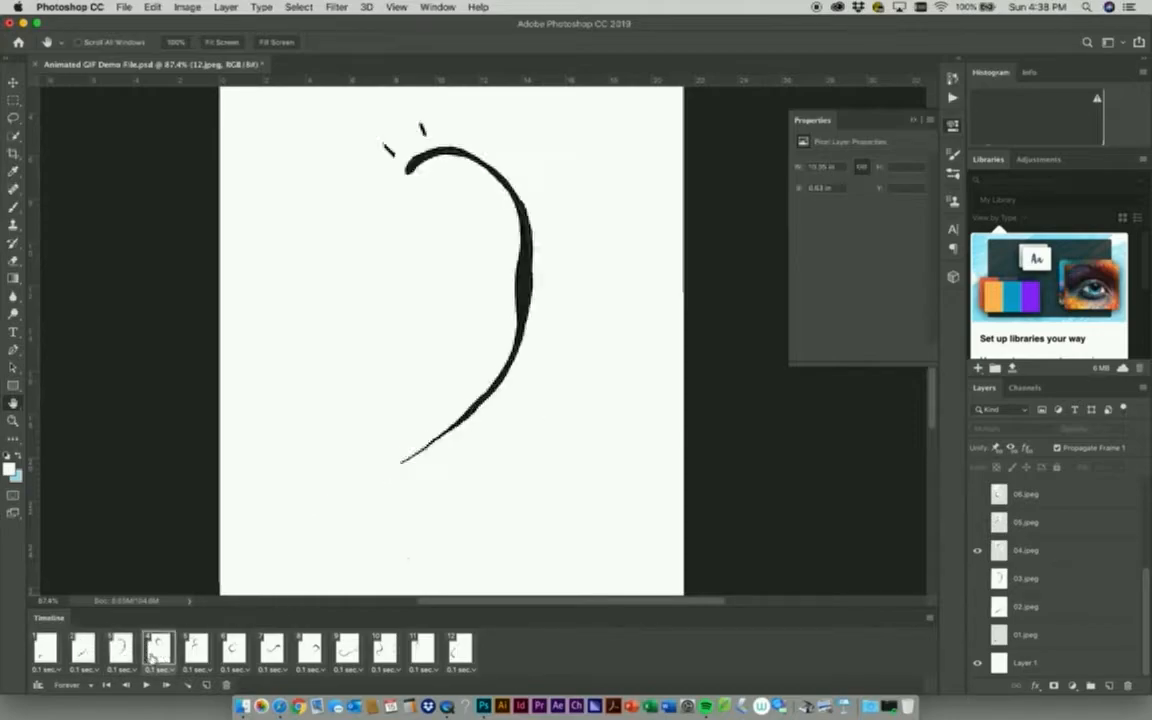
pyautogui.click(158, 649)
pyautogui.click(197, 649)
pyautogui.click(234, 650)
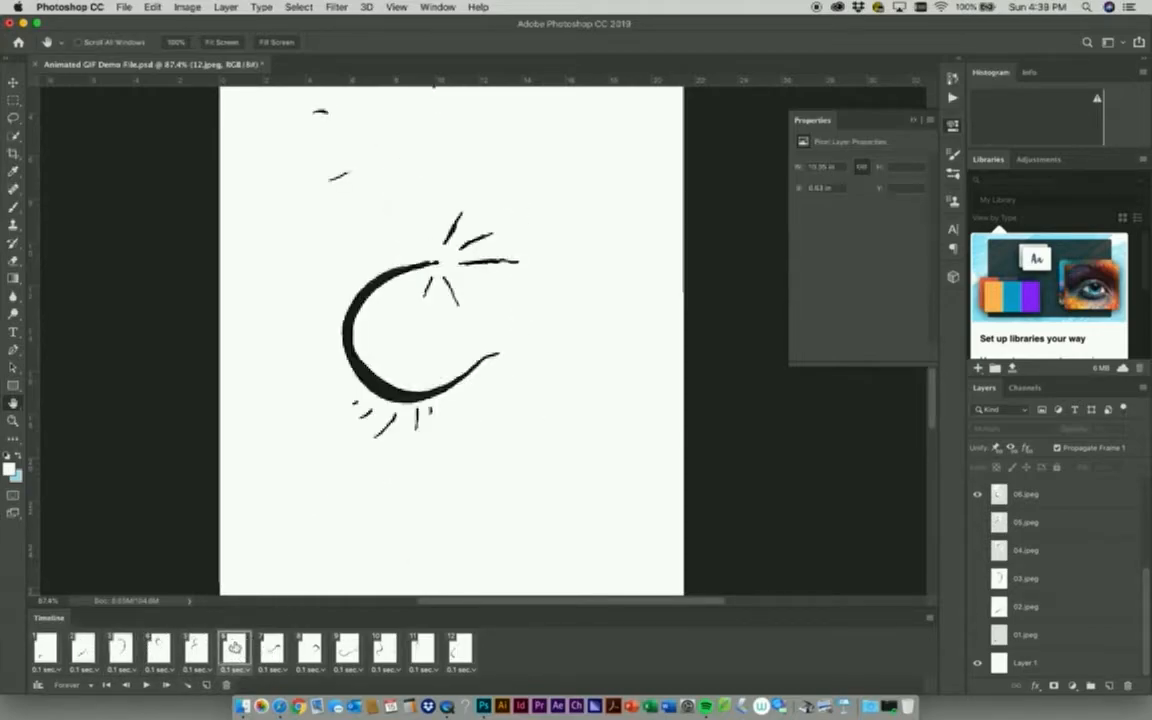
pyautogui.click(272, 650)
pyautogui.click(309, 650)
pyautogui.click(347, 651)
pyautogui.click(384, 650)
pyautogui.click(422, 650)
pyautogui.click(460, 650)
pyautogui.click(46, 649)
pyautogui.click(83, 649)
pyautogui.click(120, 649)
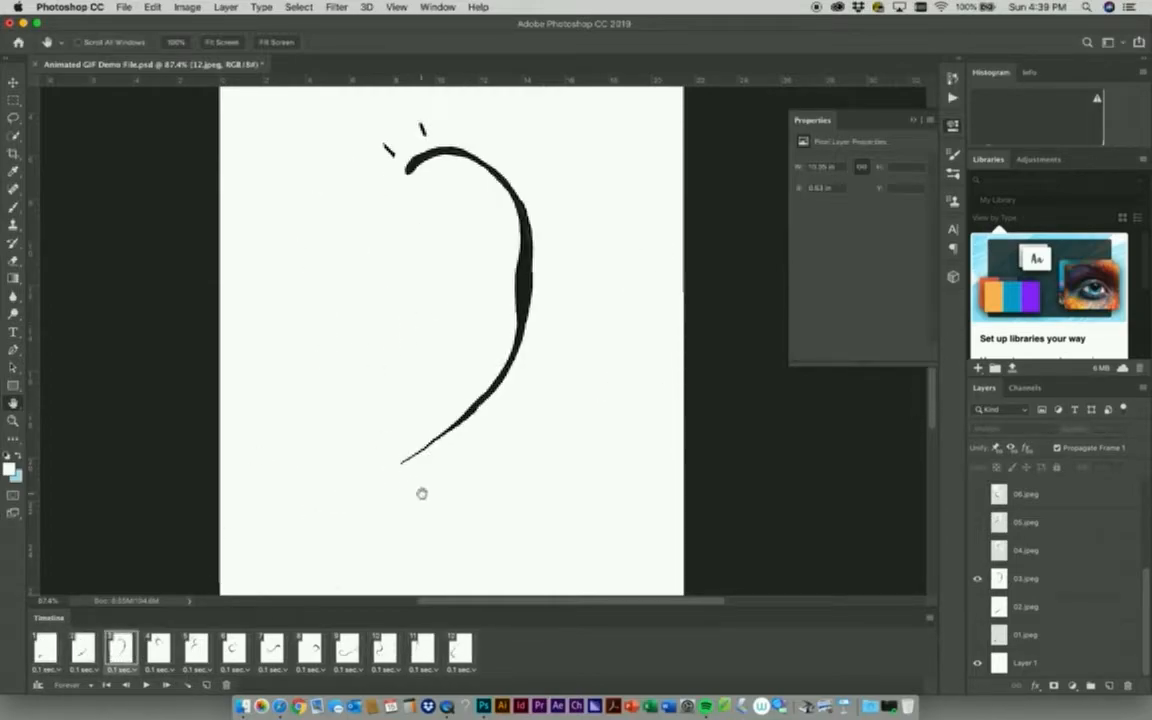
# - With frame 1 selected, add a Color Balance adjustment layer above 12.jpeg at the top of the layer stack
pyautogui.click(46, 649)
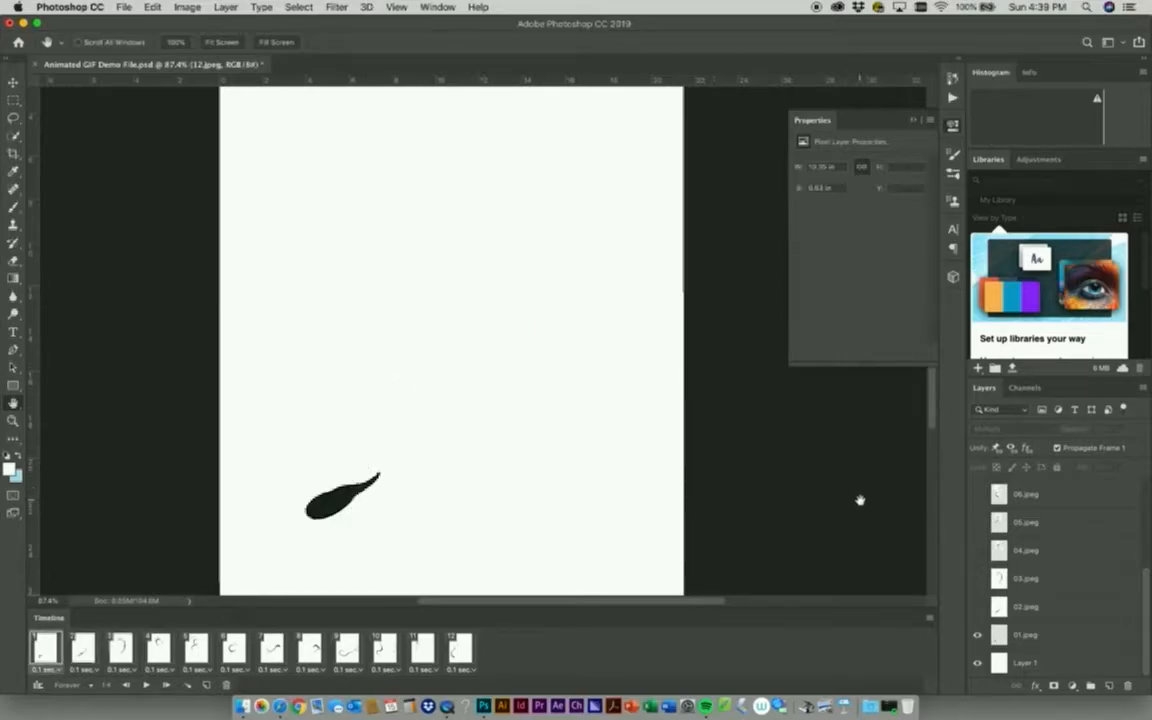
pyautogui.scroll(5, 1060, 524)
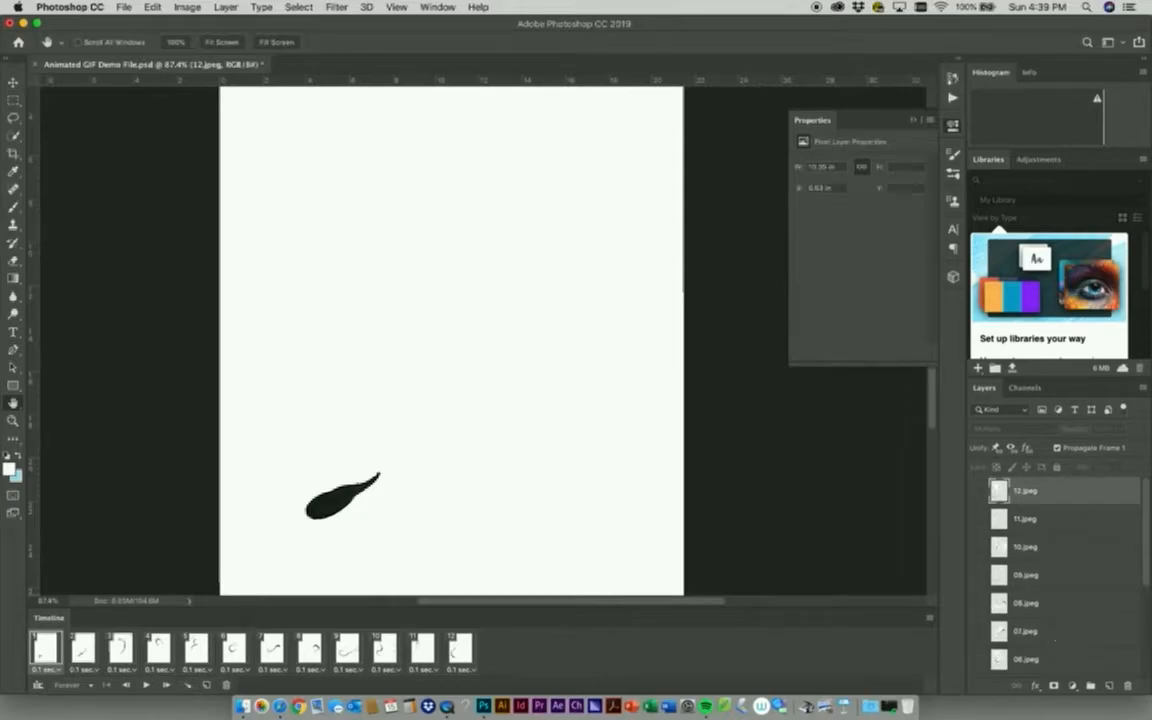
pyautogui.click(1071, 687)
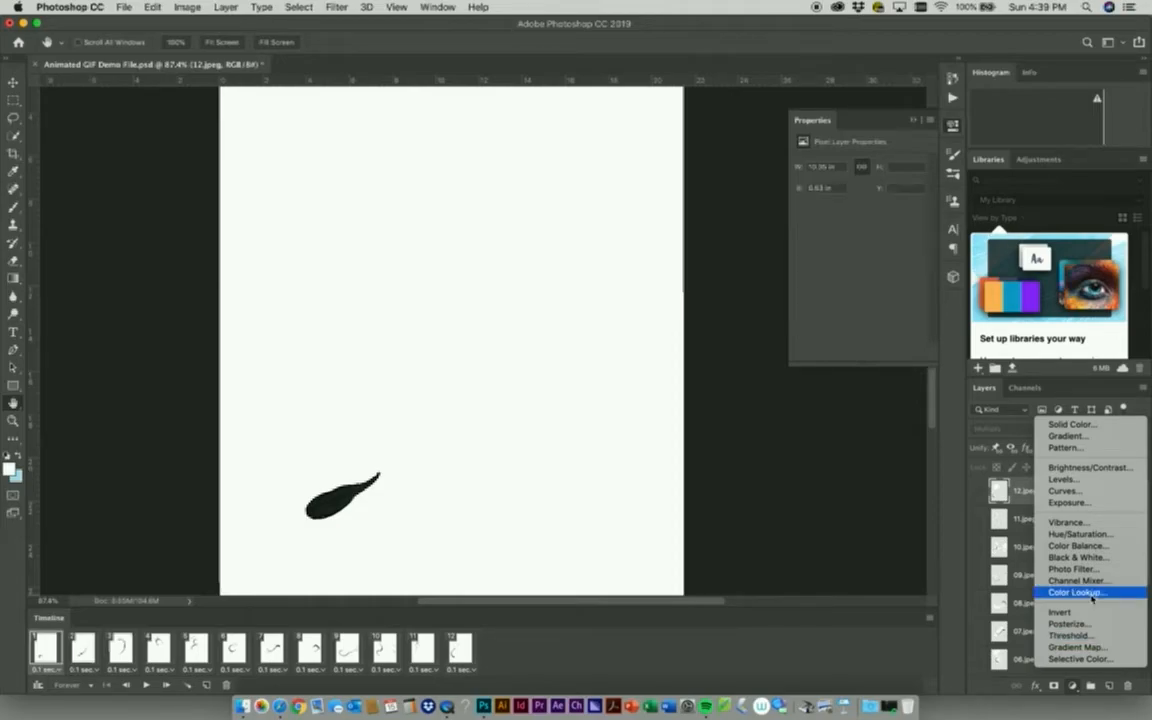
pyautogui.click(1081, 547)
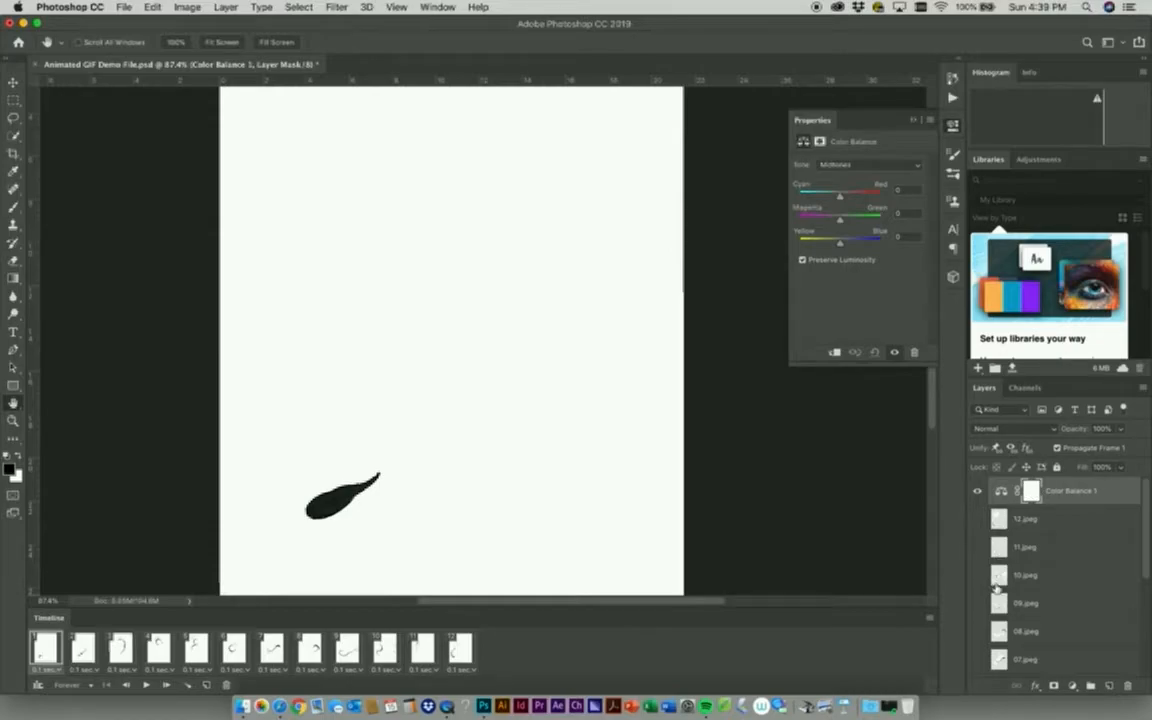
# - Set the Color Balance midtones to +100 Cyan–Red, -100 Magenta–Green and -100 Yellow–Blue, with Preserve Luminosity on
pyautogui.moveTo(840, 196); pyautogui.dragTo(811, 196)
pyautogui.moveTo(840, 239); pyautogui.dragTo(881, 196)
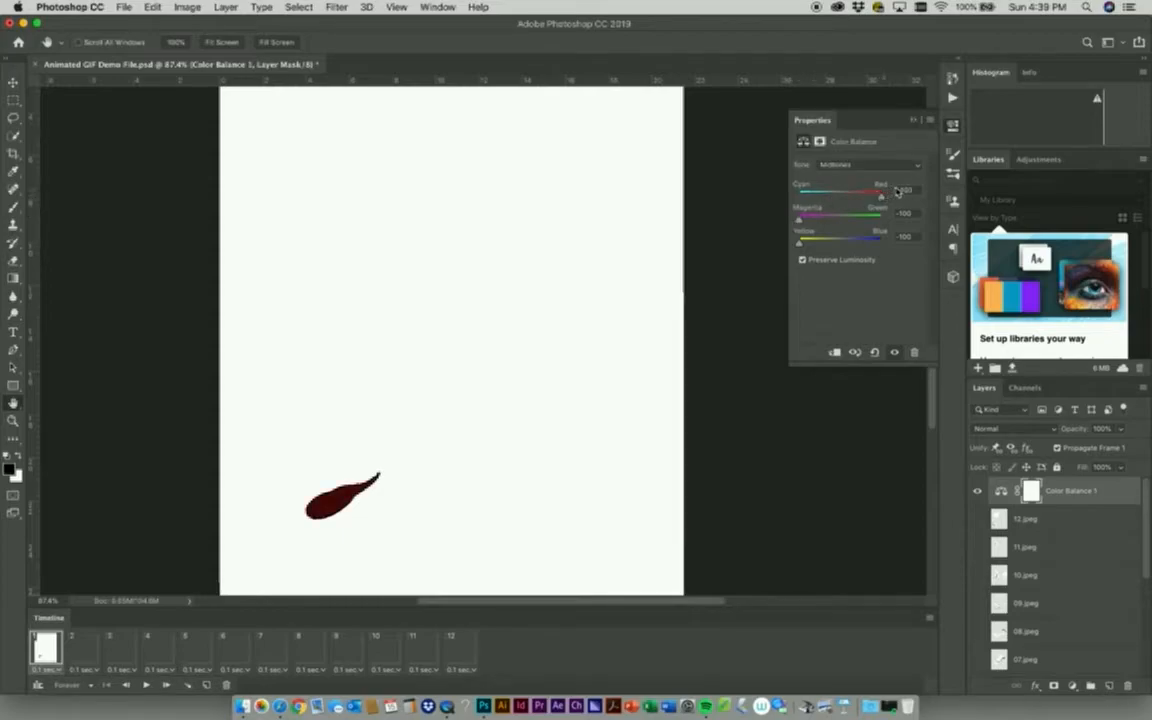
pyautogui.moveTo(799, 242); pyautogui.dragTo(705, 239)
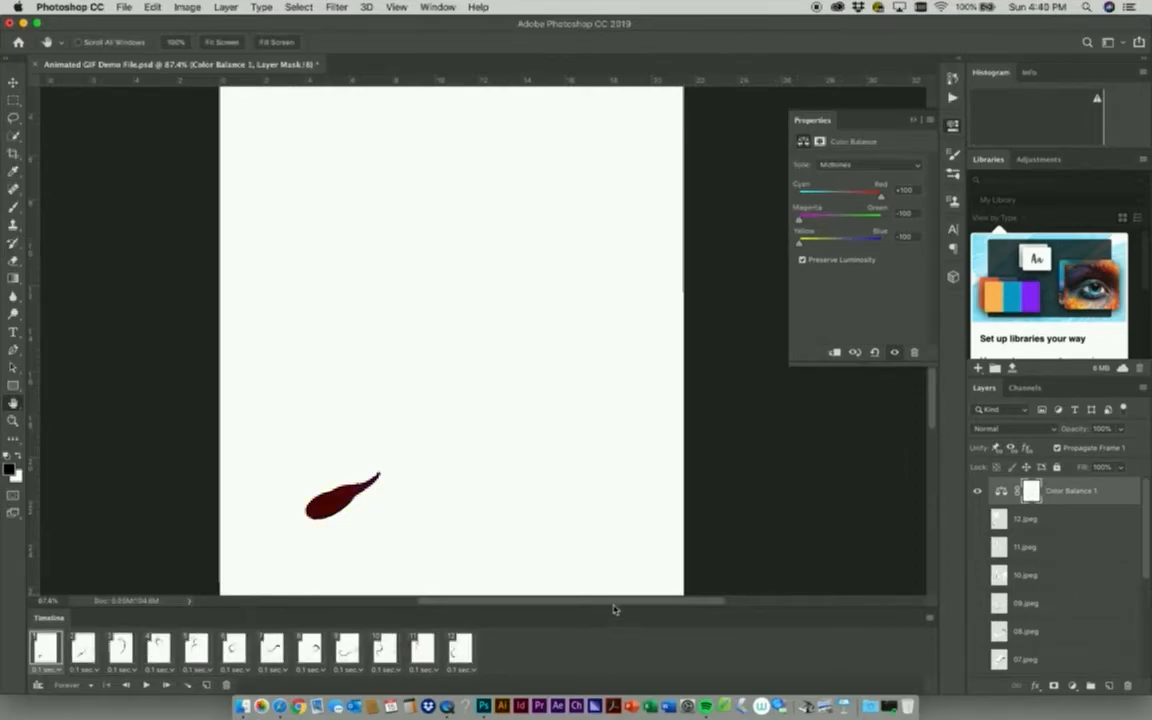
# - Play the animation to check the new color, and compare a frame with the Color Balance layer hidden and shown
pyautogui.press('space')
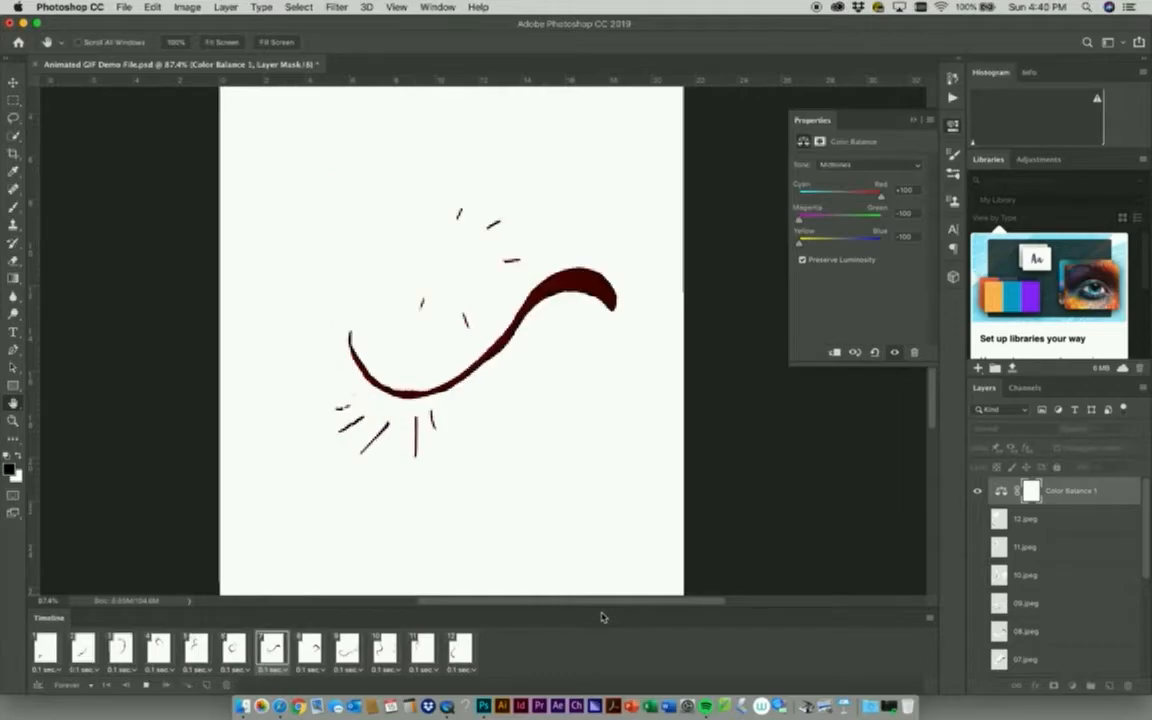
pyautogui.press('space')
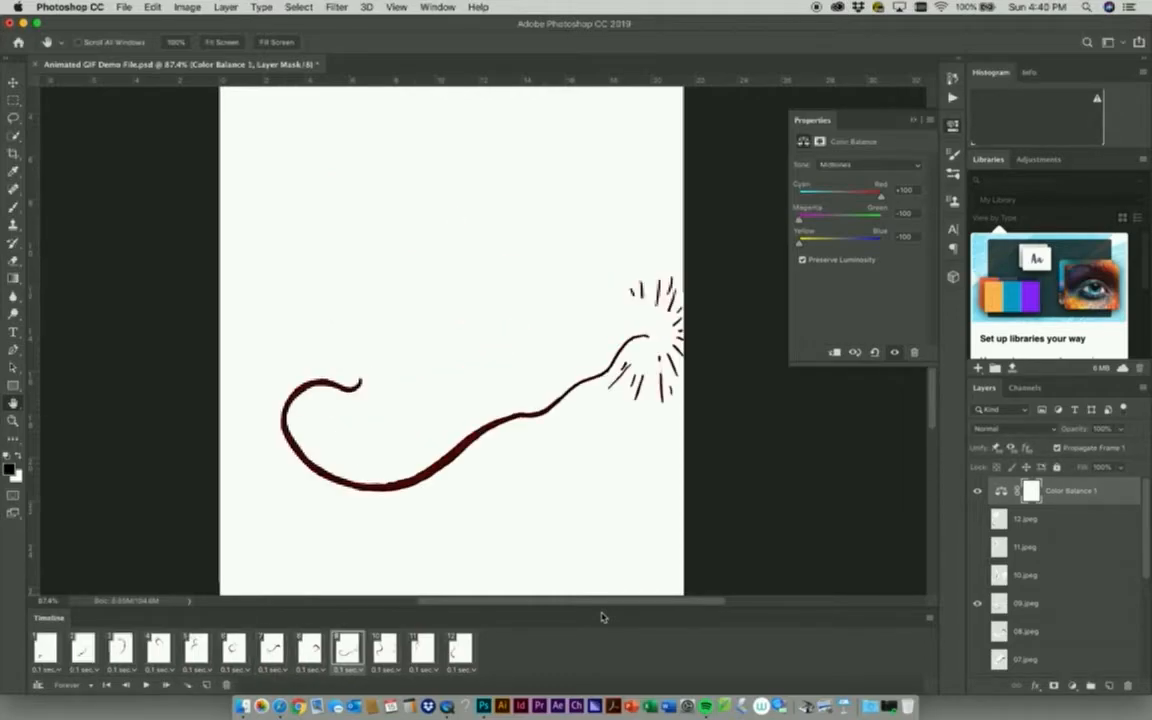
pyautogui.click(979, 493)
pyautogui.click(979, 493)
pyautogui.click(979, 493)
pyautogui.click(979, 493)
# - Tween frame 1 with the next frame, adding 1 frame for all layers with Position, Opacity and Effects included
pyautogui.click(46, 648)
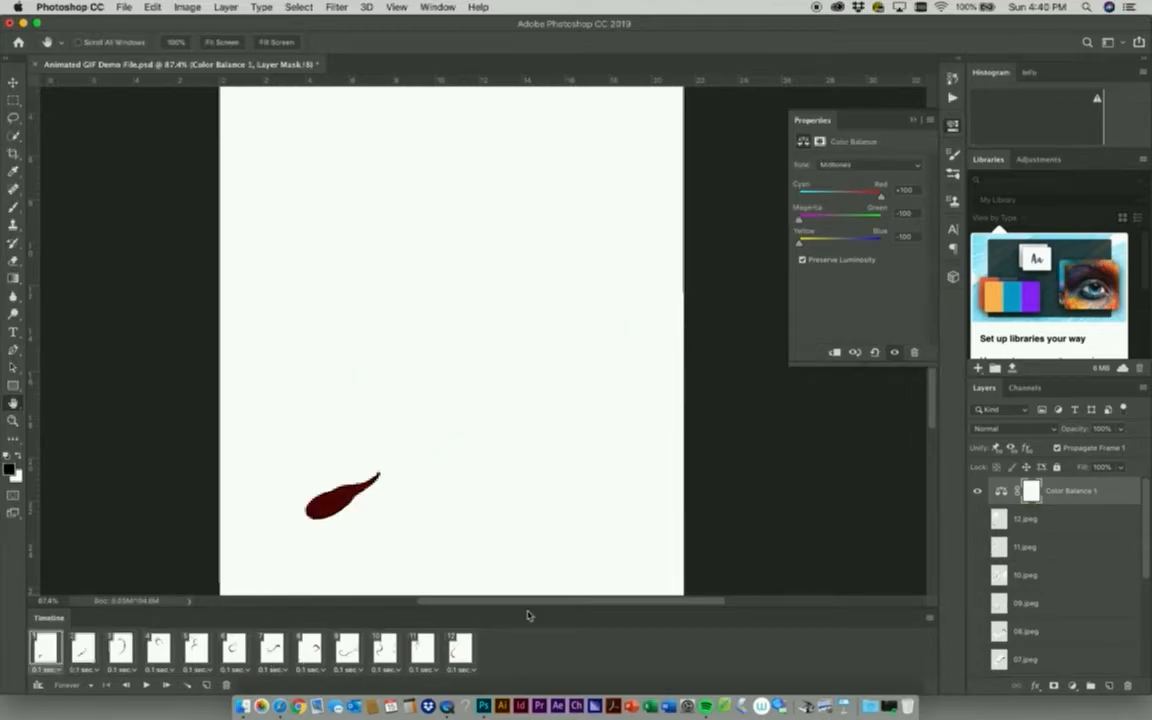
pyautogui.scroll(-5, 1050, 560)
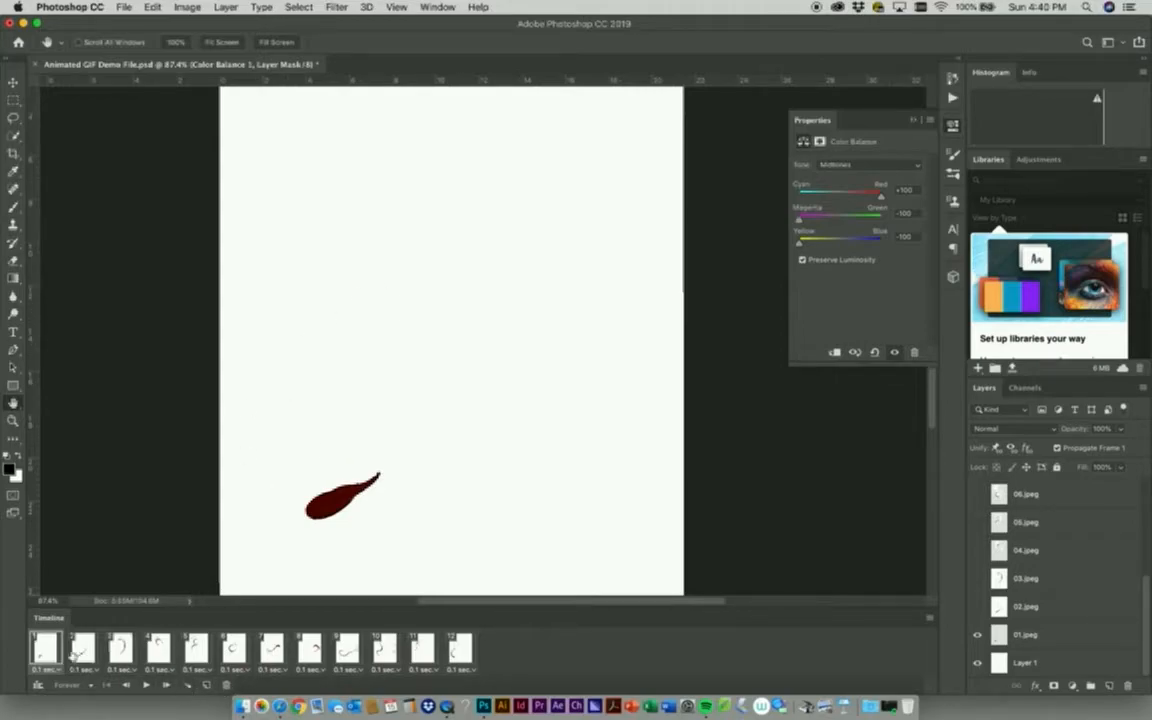
pyautogui.click(187, 686)
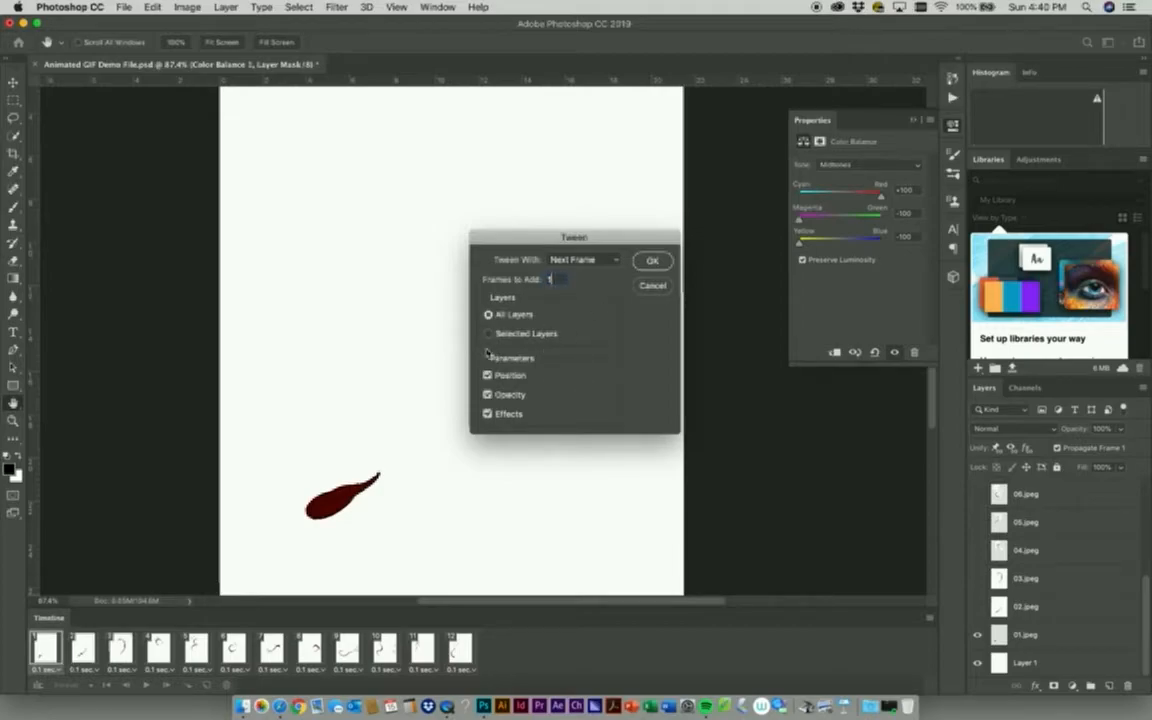
pyautogui.click(652, 262)
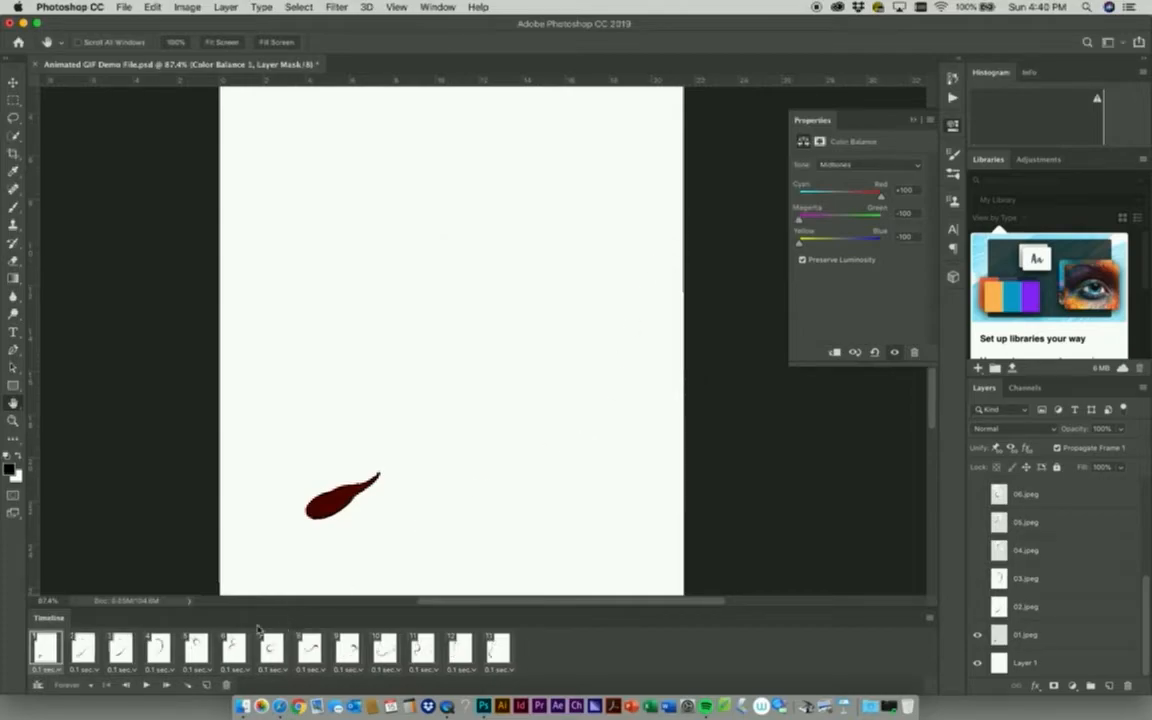
# - Compare the tweened frame 2 with frames 1 and 3 to examine how the two drawings blend
pyautogui.click(80, 650)
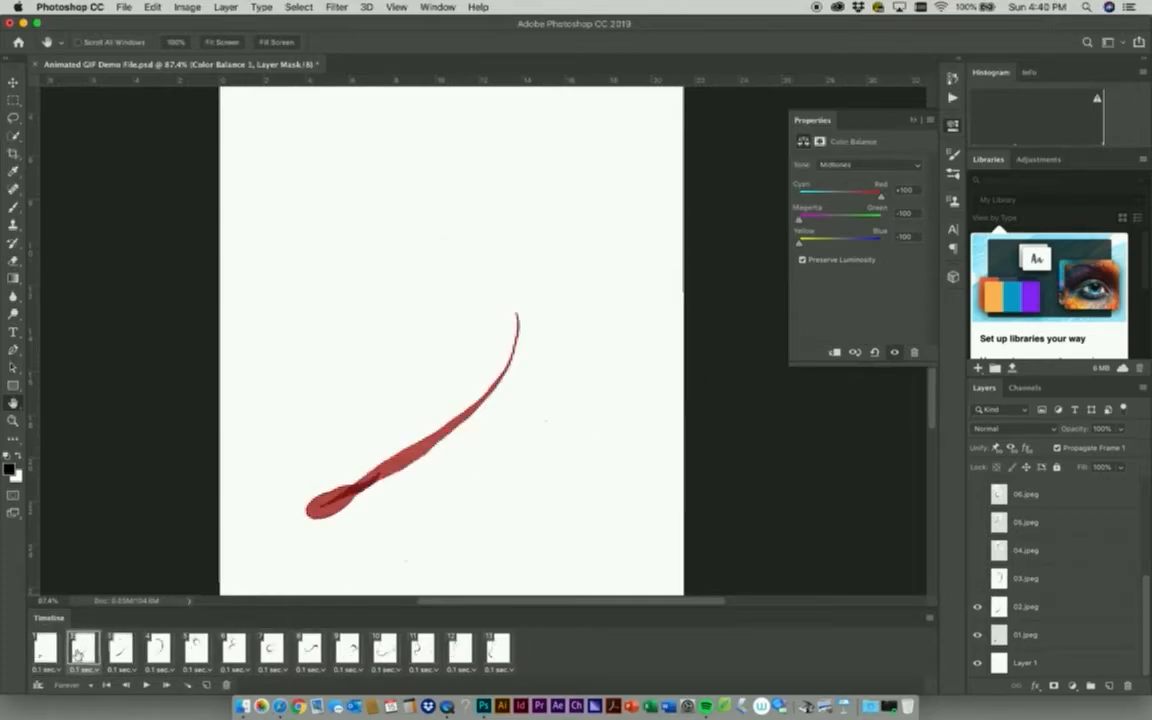
pyautogui.click(56, 652)
pyautogui.click(118, 652)
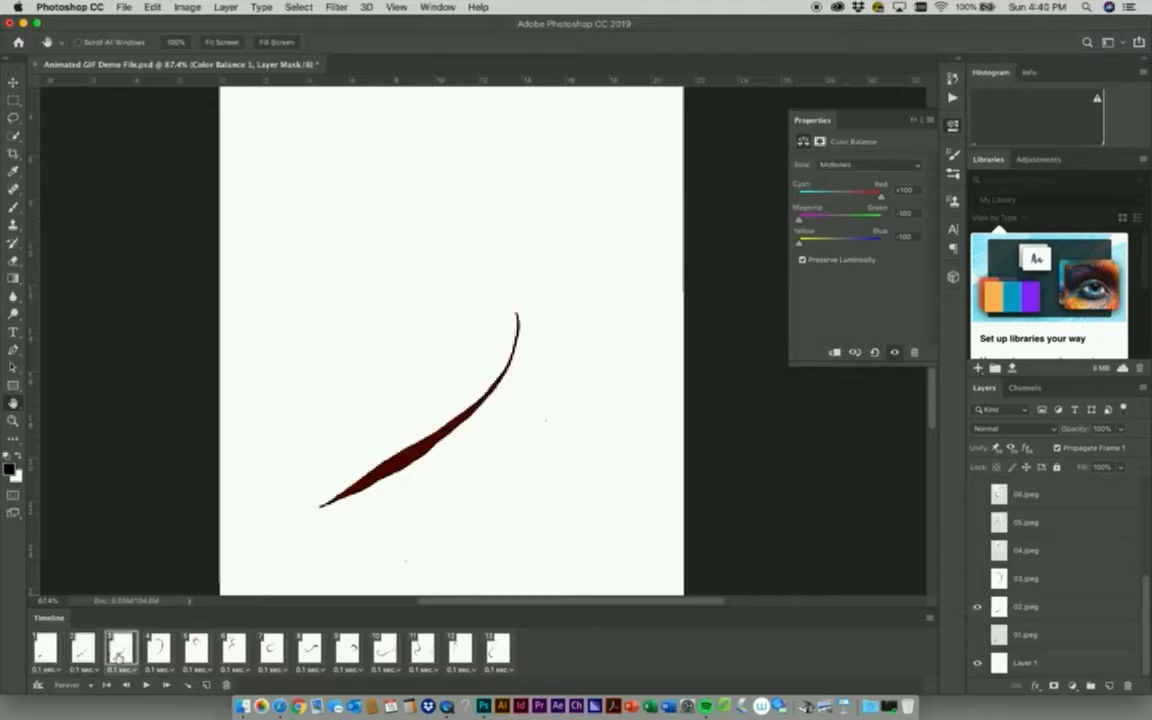
pyautogui.click(52, 652)
pyautogui.click(80, 650)
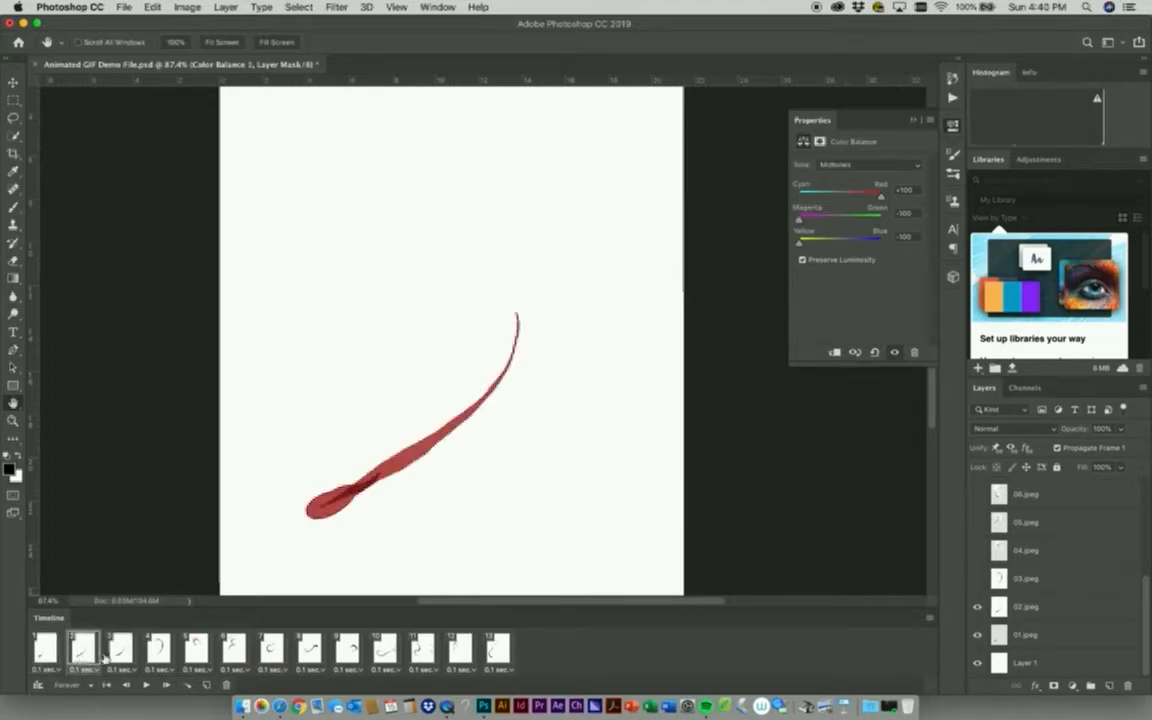
# - Tween frame 3 with the next frame, adding 1 frame, and view the new in-between frame
pyautogui.click(122, 652)
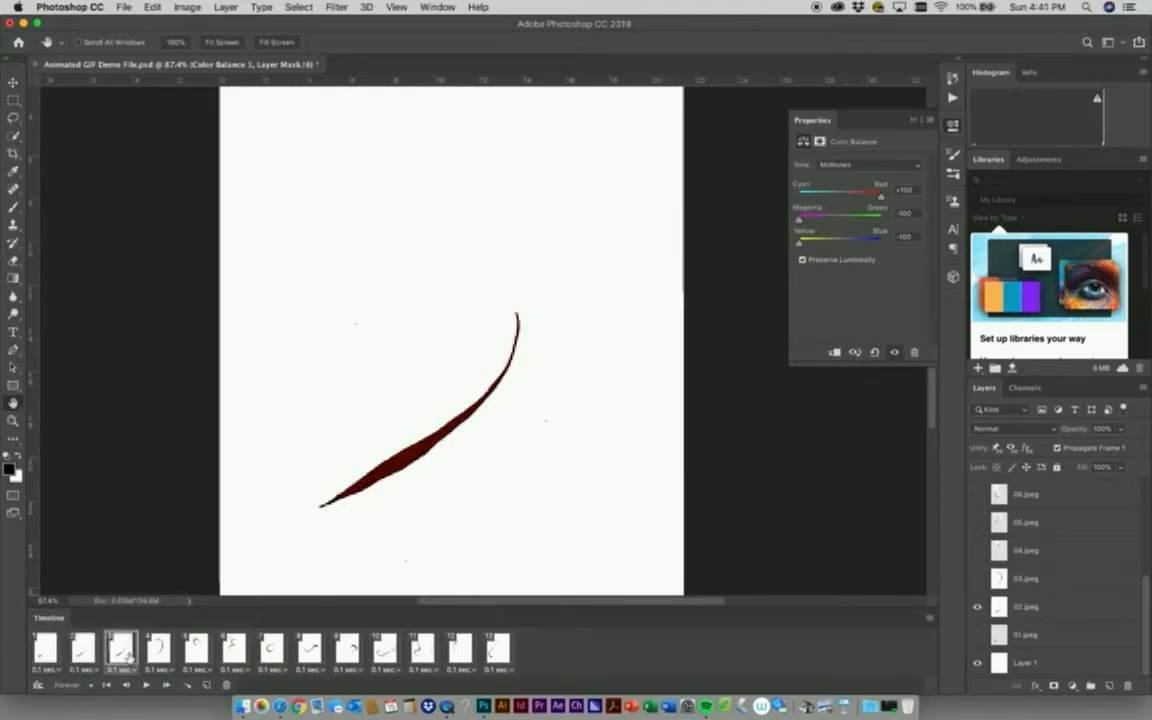
pyautogui.click(186, 685)
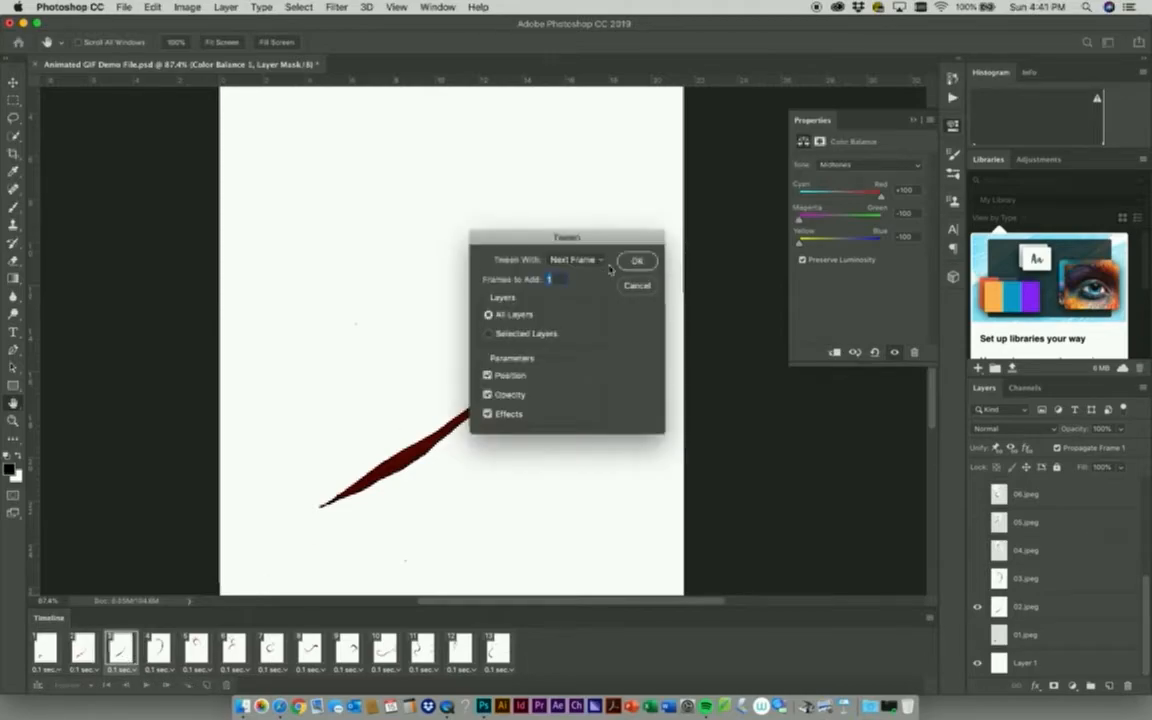
pyautogui.click(638, 259)
pyautogui.click(160, 652)
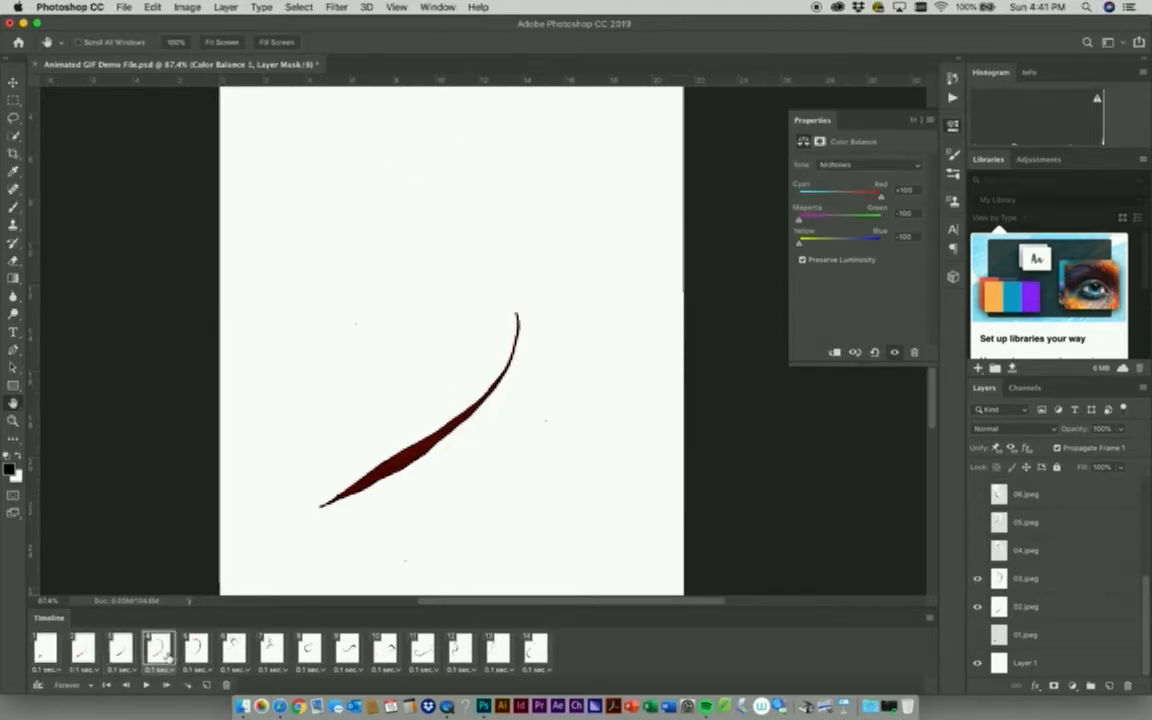
# - Add 1 tween frame after frame 5 and 1 after frame 7, each blended with its next frame
pyautogui.click(196, 652)
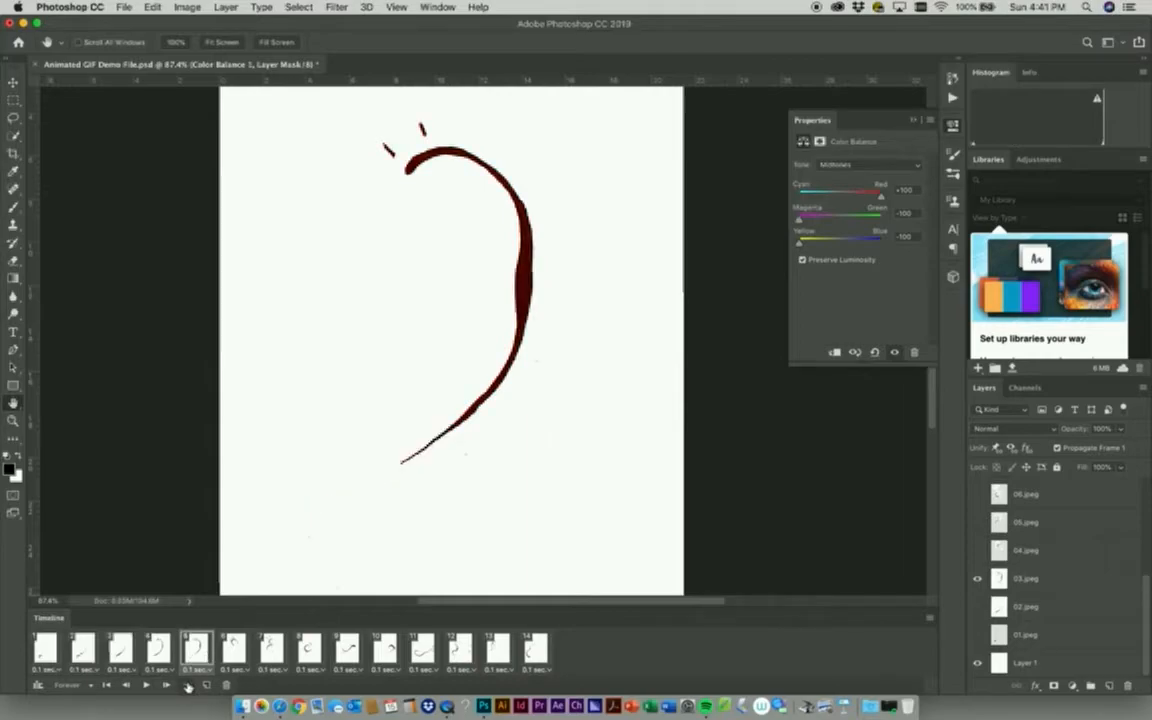
pyautogui.click(186, 685)
pyautogui.click(651, 259)
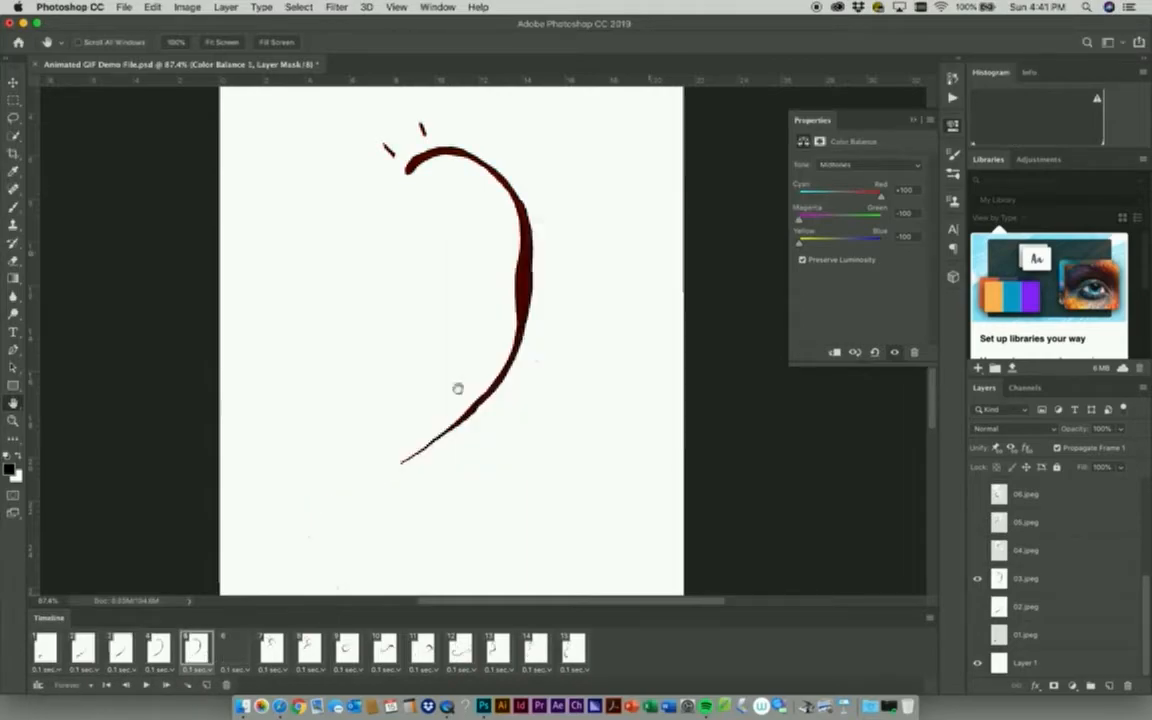
pyautogui.click(272, 652)
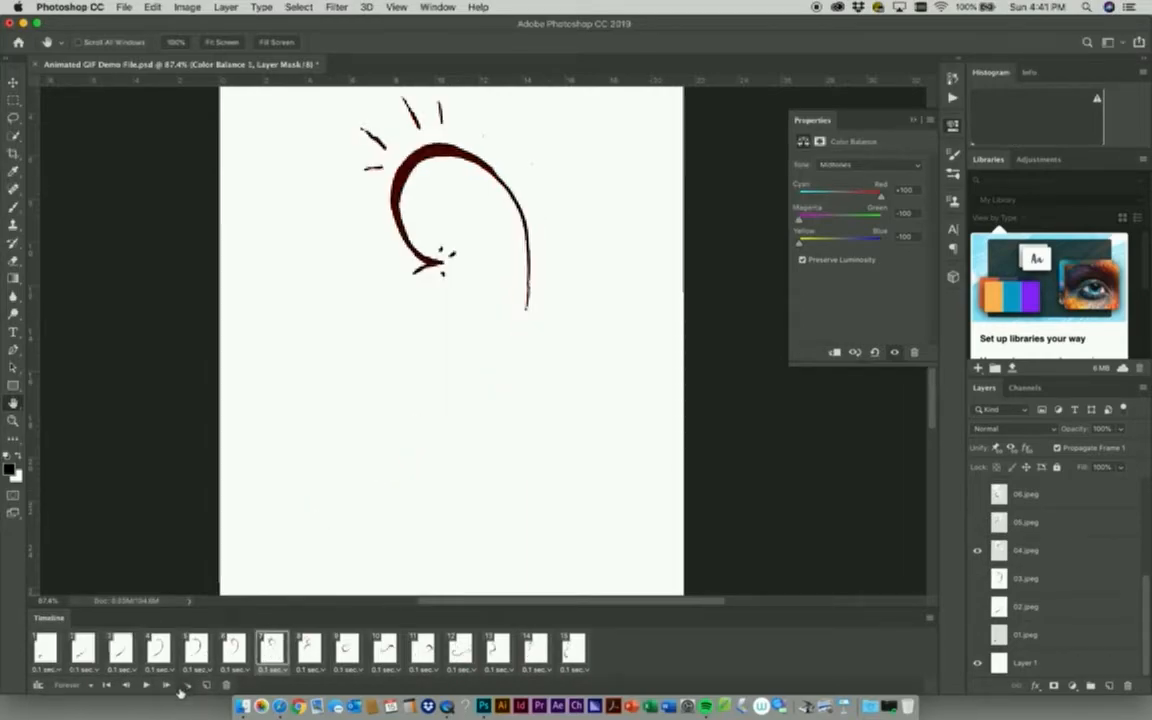
pyautogui.click(193, 685)
pyautogui.click(643, 264)
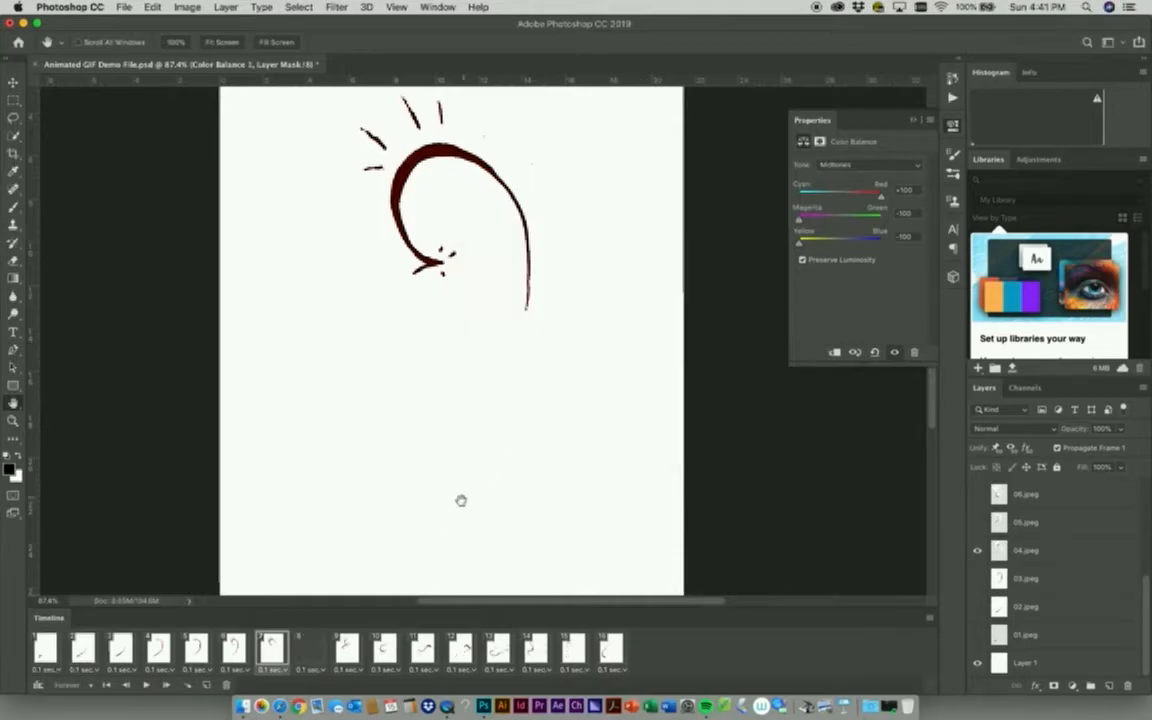
# - Add 1 tween frame after frame 9 and 1 after frame 11, each blended with its next frame
pyautogui.click(341, 655)
pyautogui.click(188, 687)
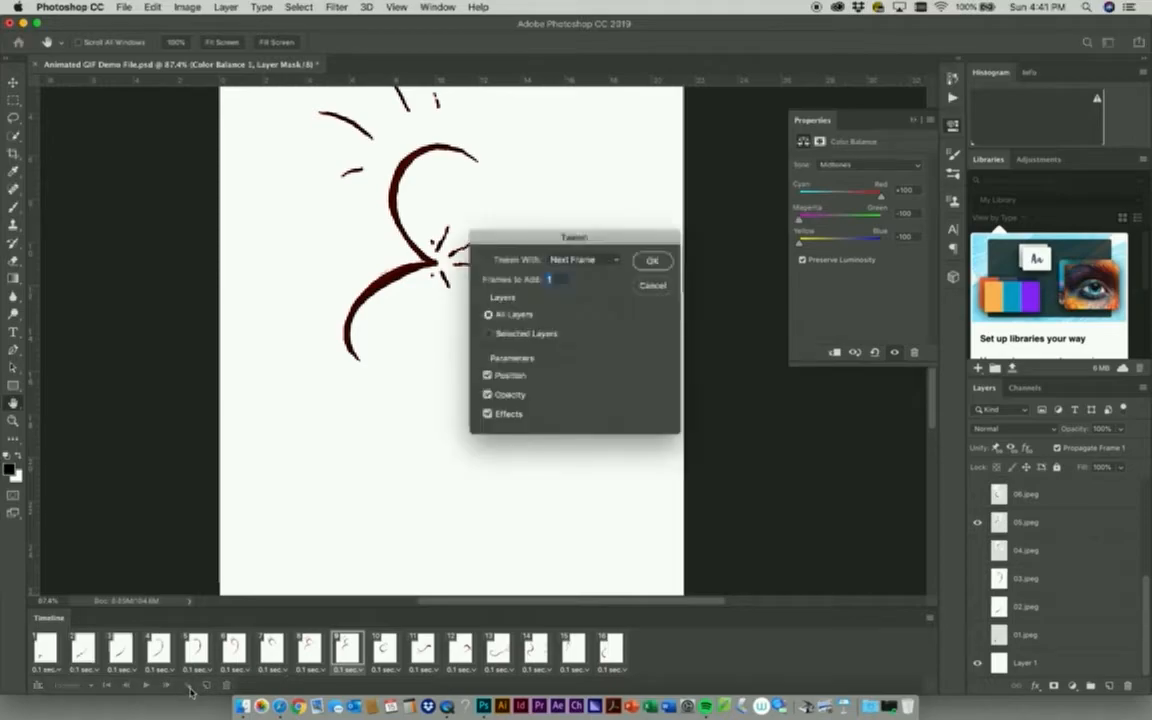
pyautogui.click(658, 265)
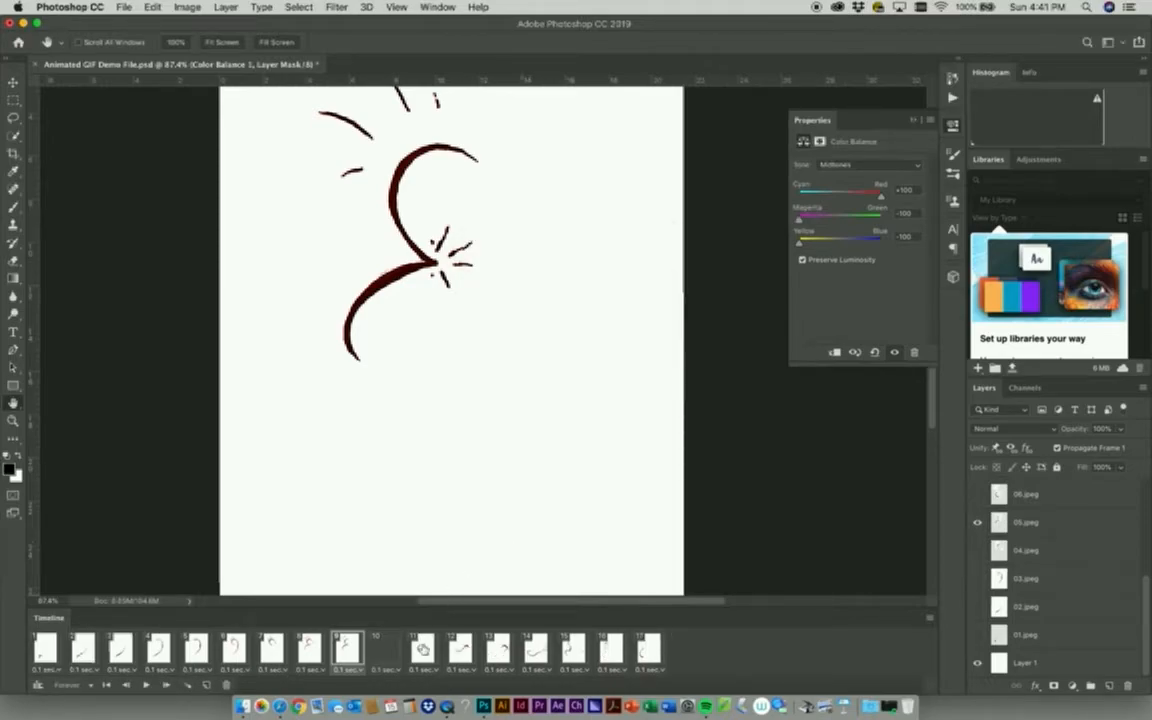
pyautogui.click(423, 651)
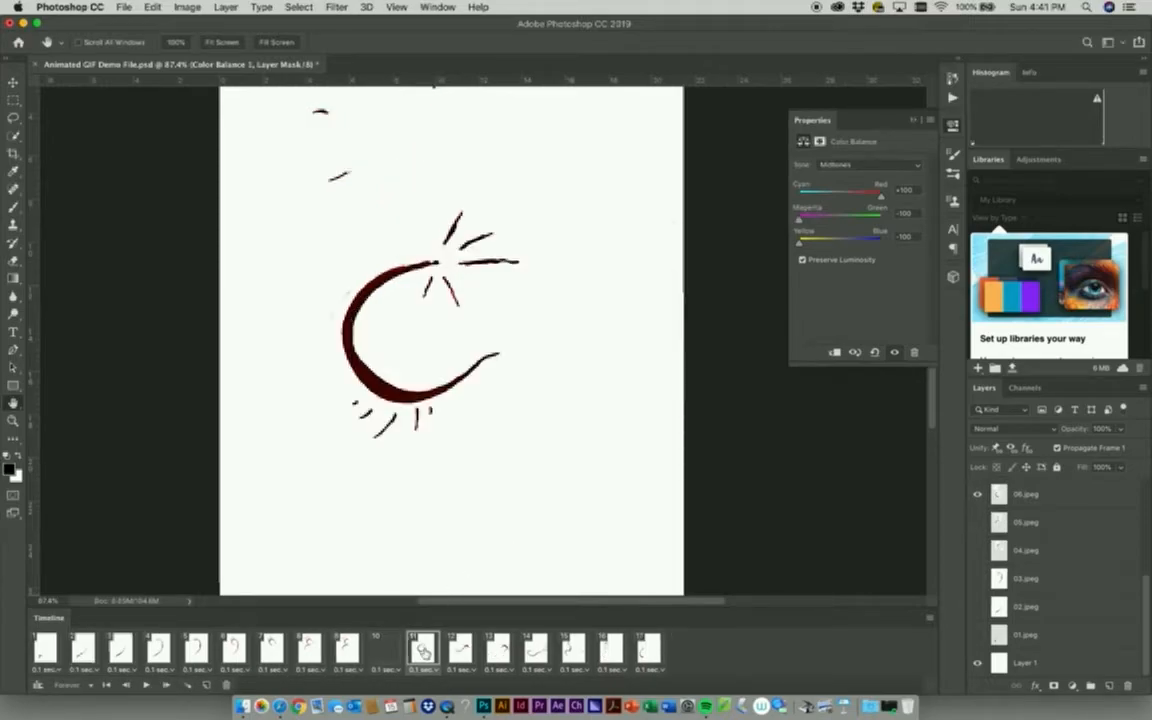
pyautogui.click(186, 687)
pyautogui.click(656, 262)
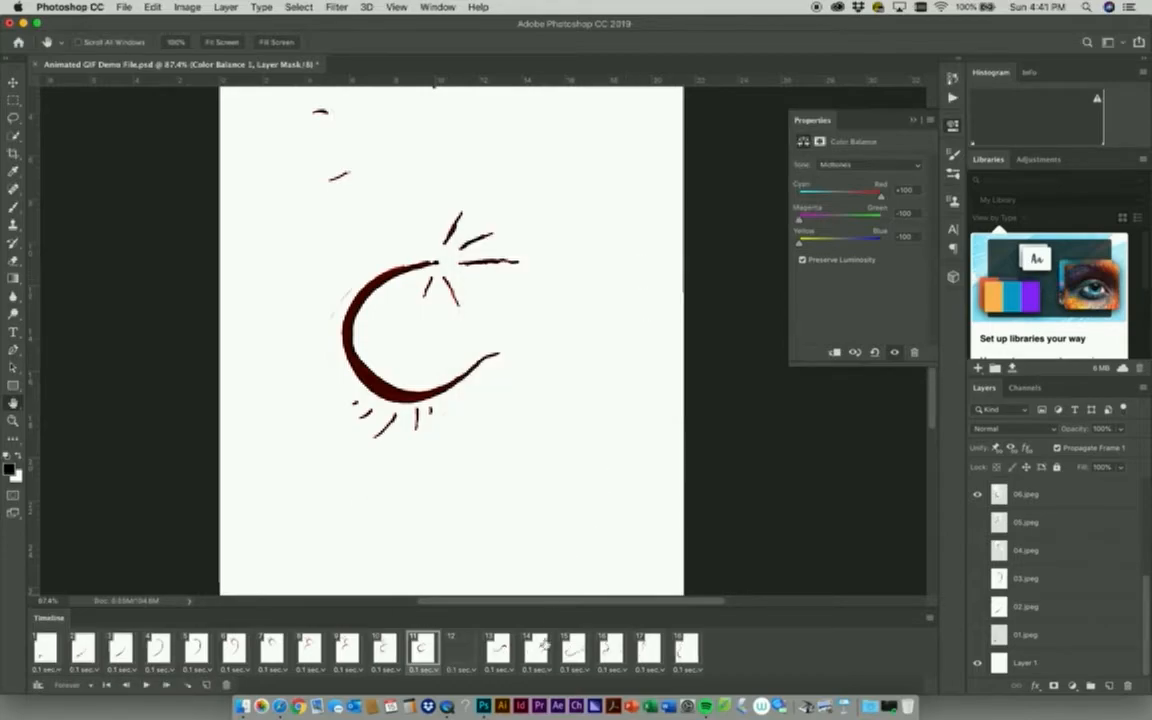
# - Add 1 tween frame after frame 13 and 1 after frame 15, each blended with its next frame
pyautogui.click(497, 650)
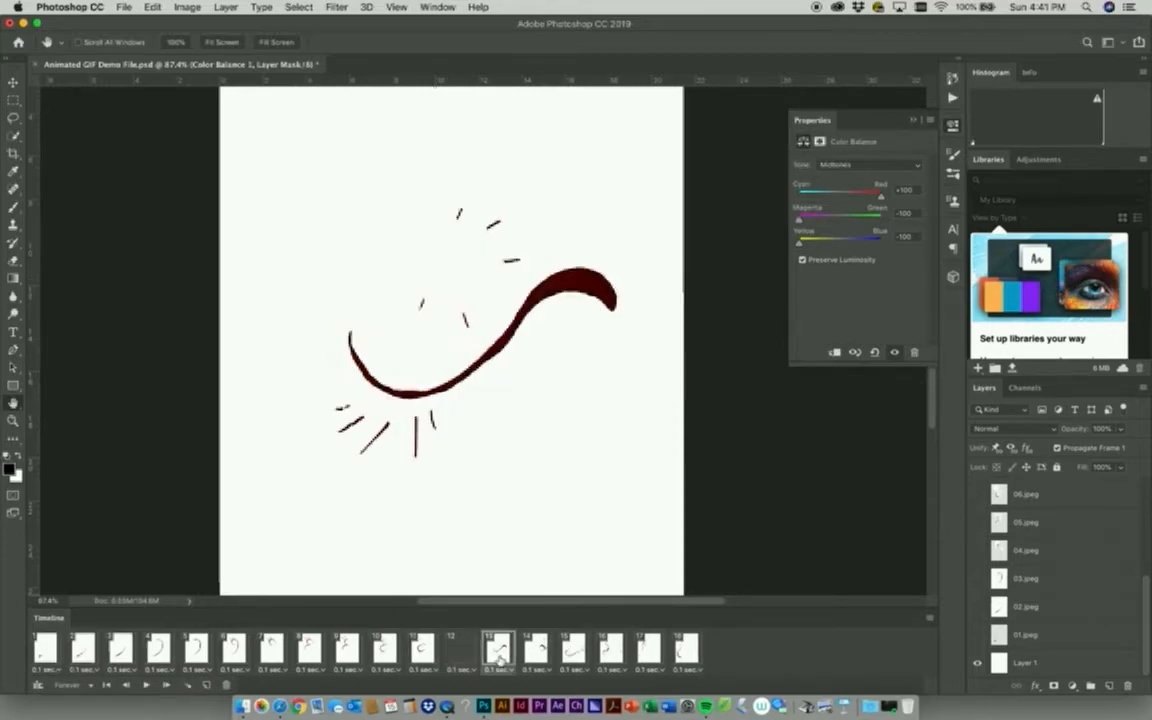
pyautogui.click(184, 688)
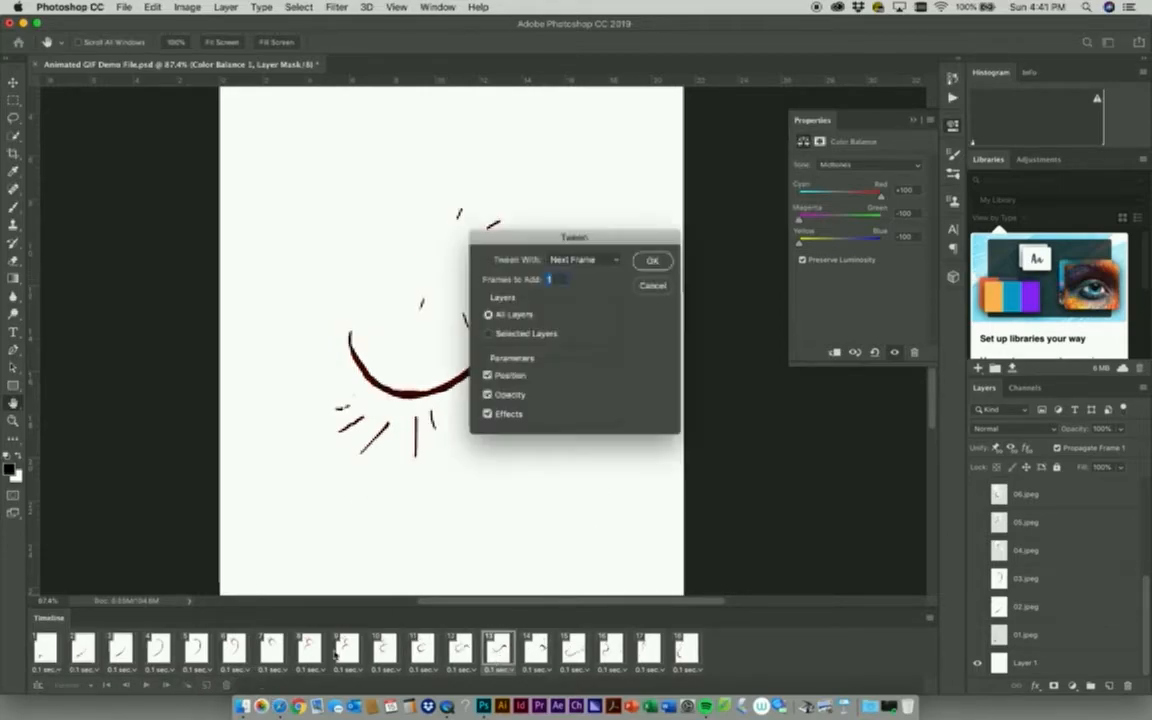
pyautogui.click(653, 260)
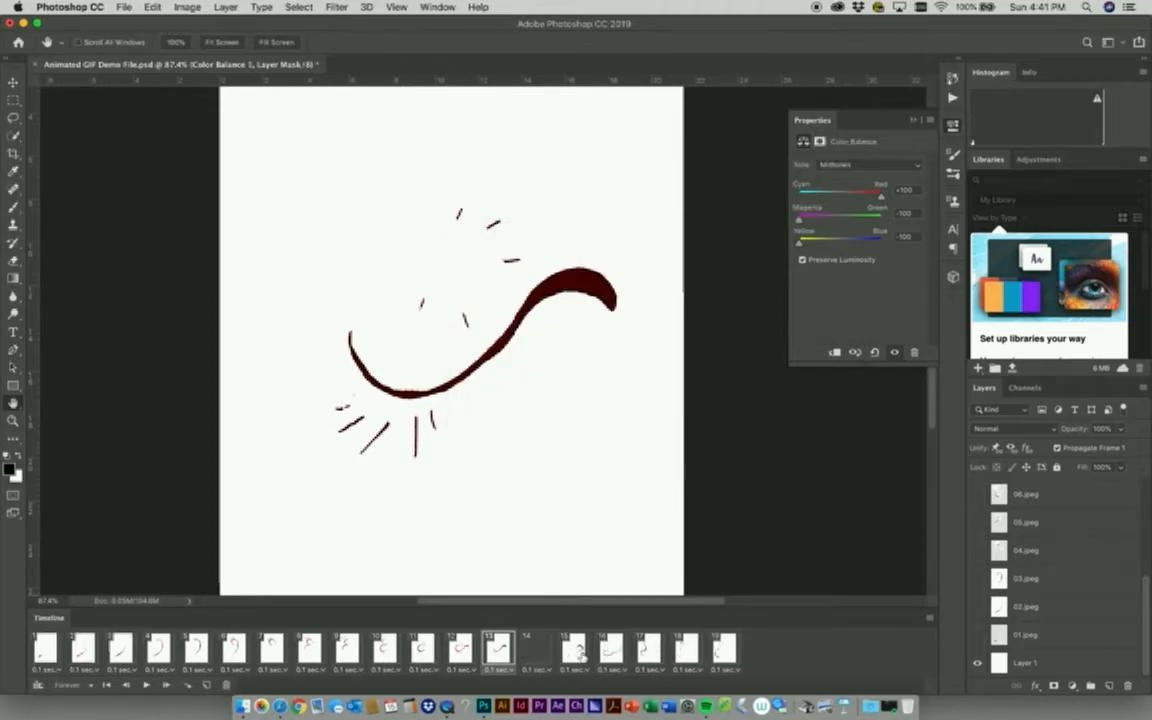
pyautogui.click(575, 650)
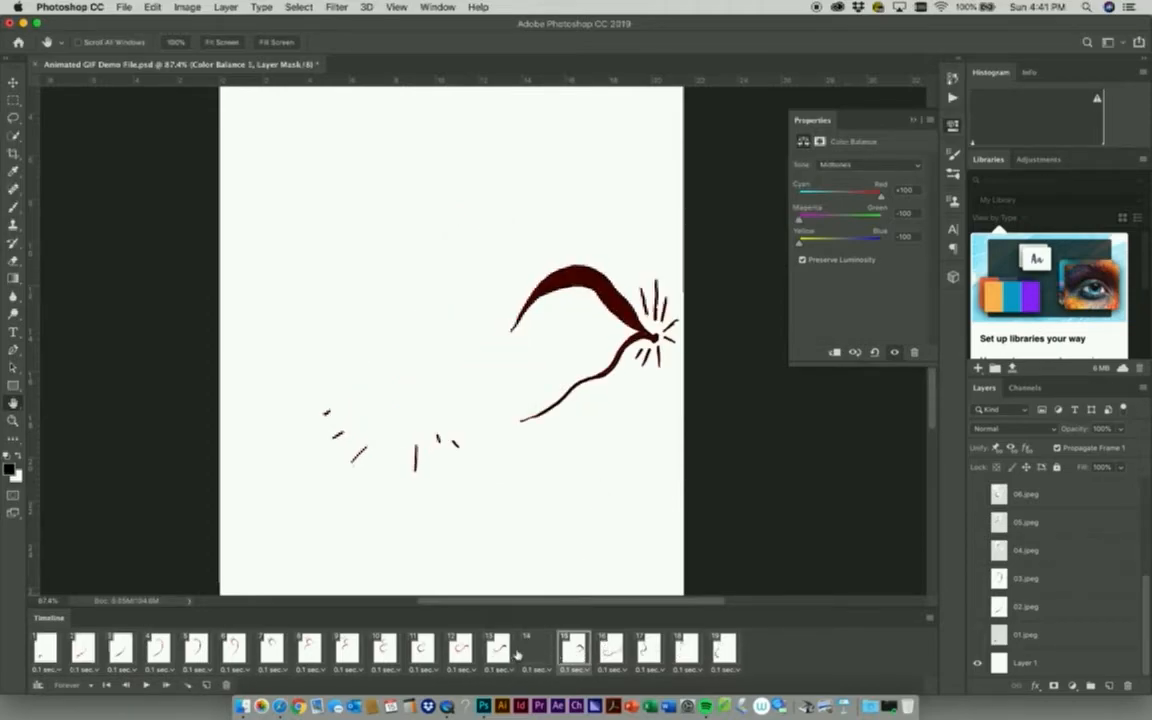
pyautogui.click(535, 650)
pyautogui.click(575, 650)
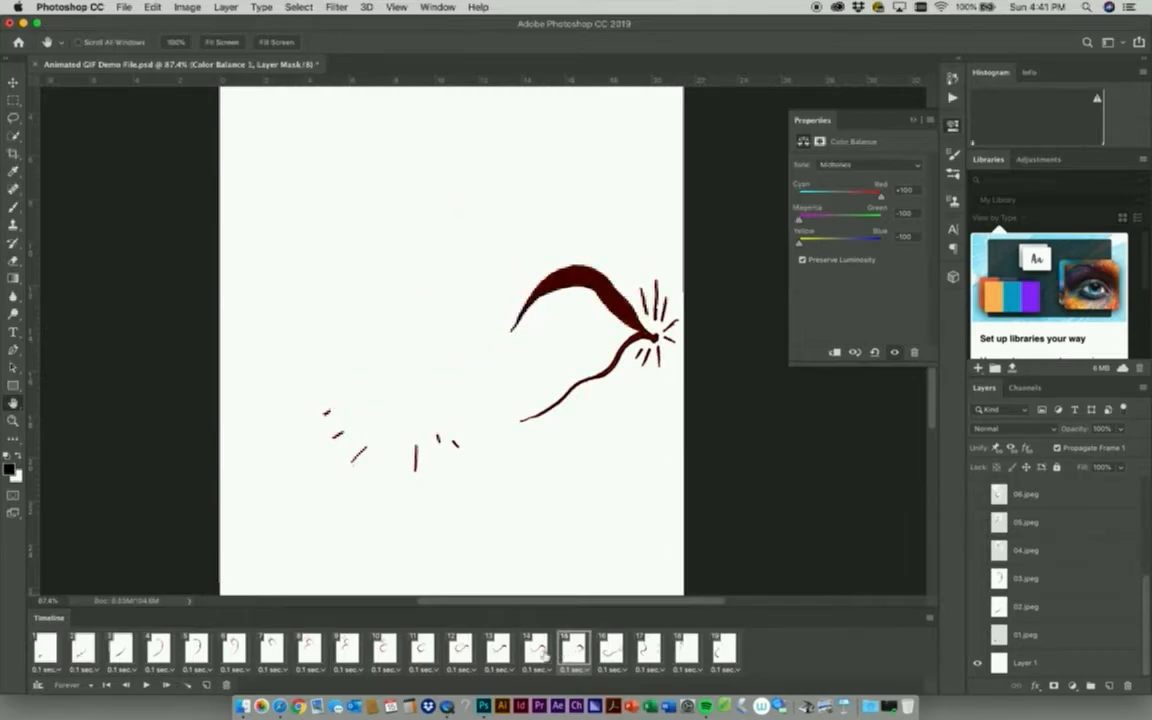
pyautogui.click(190, 686)
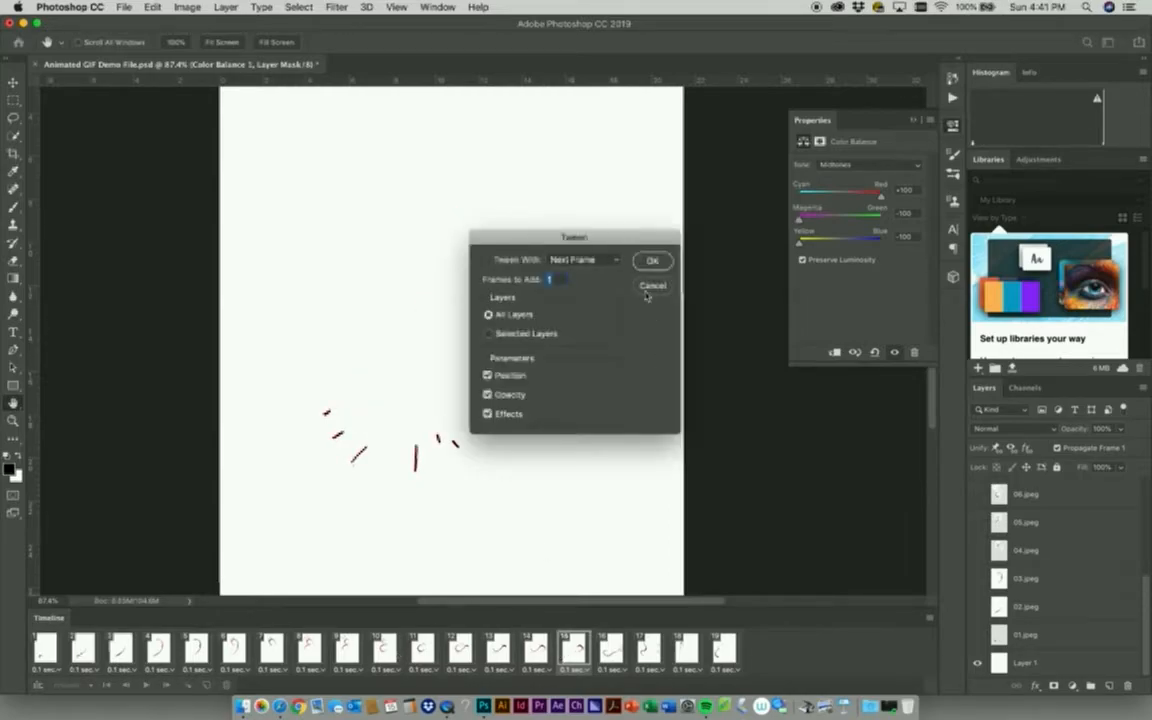
pyautogui.click(650, 265)
# - Add 1 tween frame after frame 17 and 1 after frame 19, each blended with its next frame
pyautogui.click(643, 659)
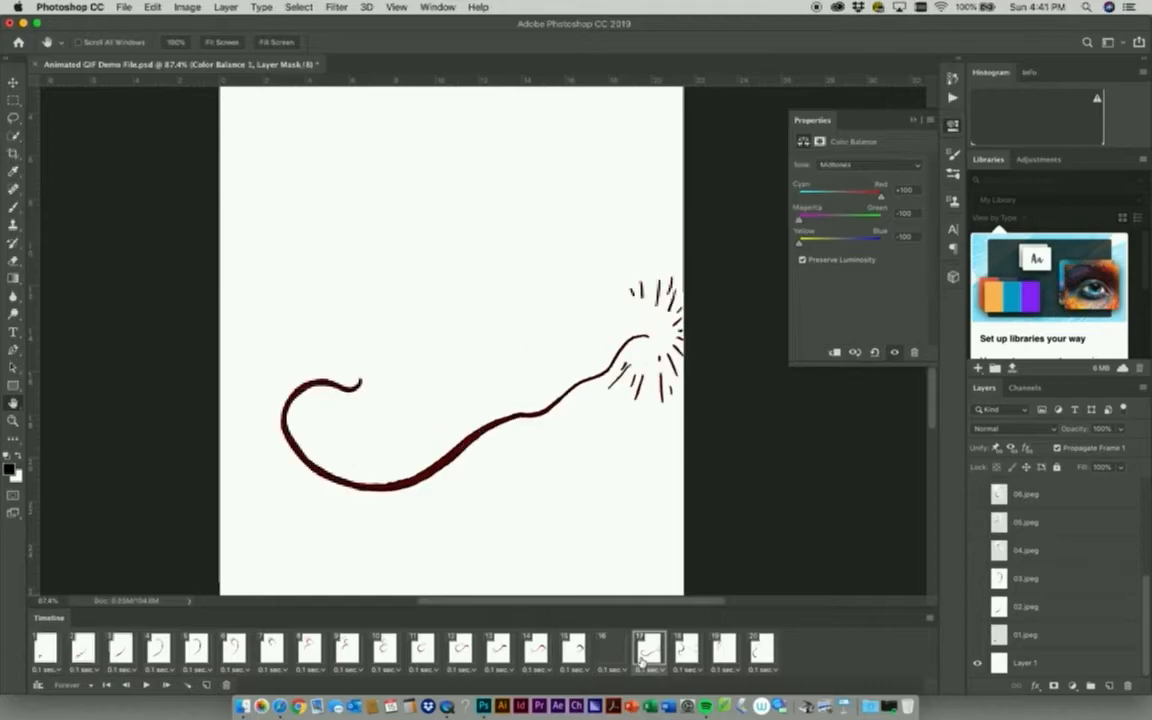
pyautogui.click(190, 686)
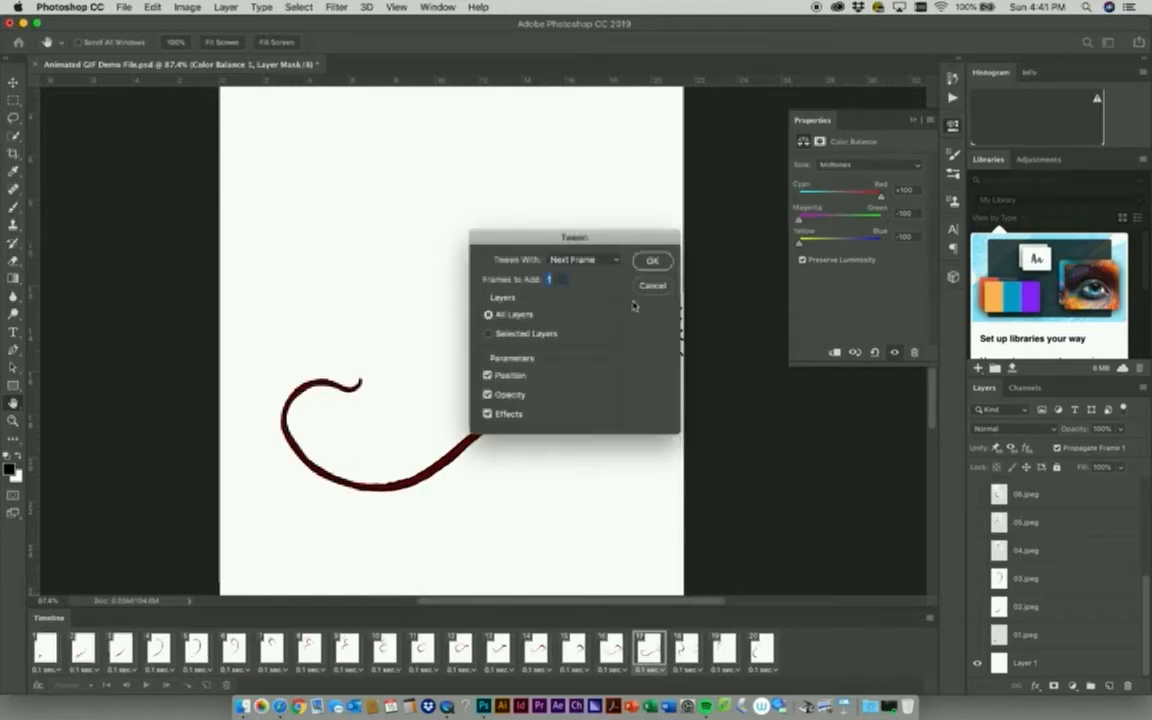
pyautogui.click(651, 262)
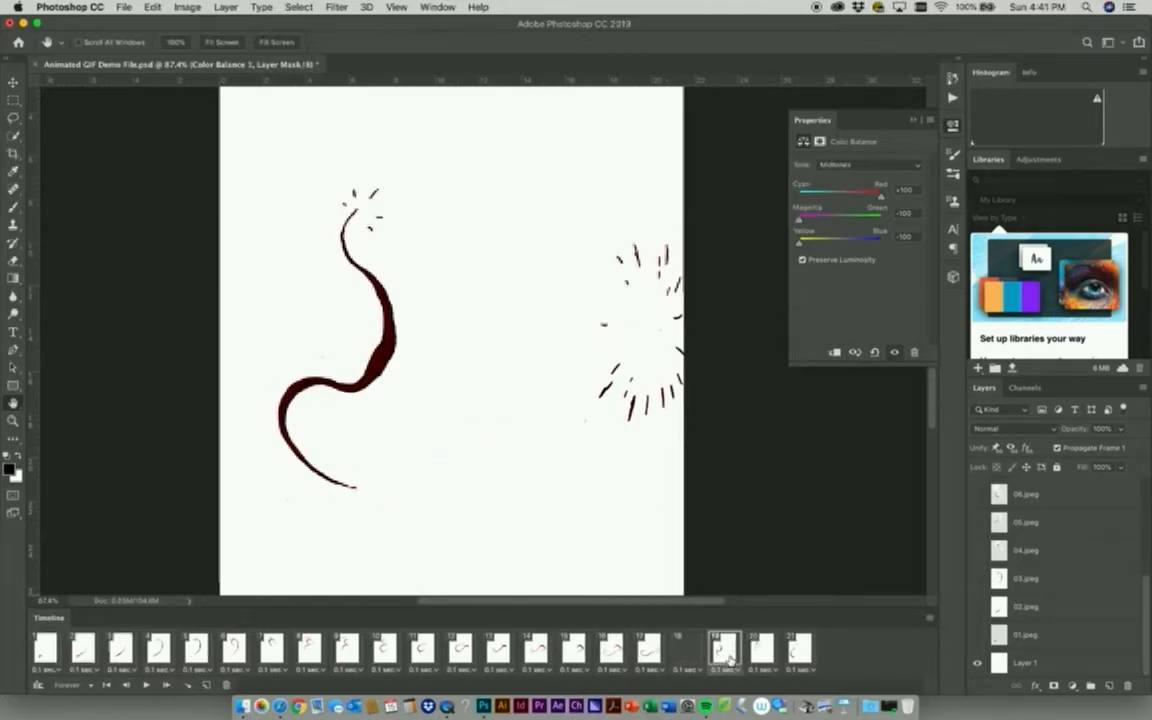
pyautogui.click(187, 685)
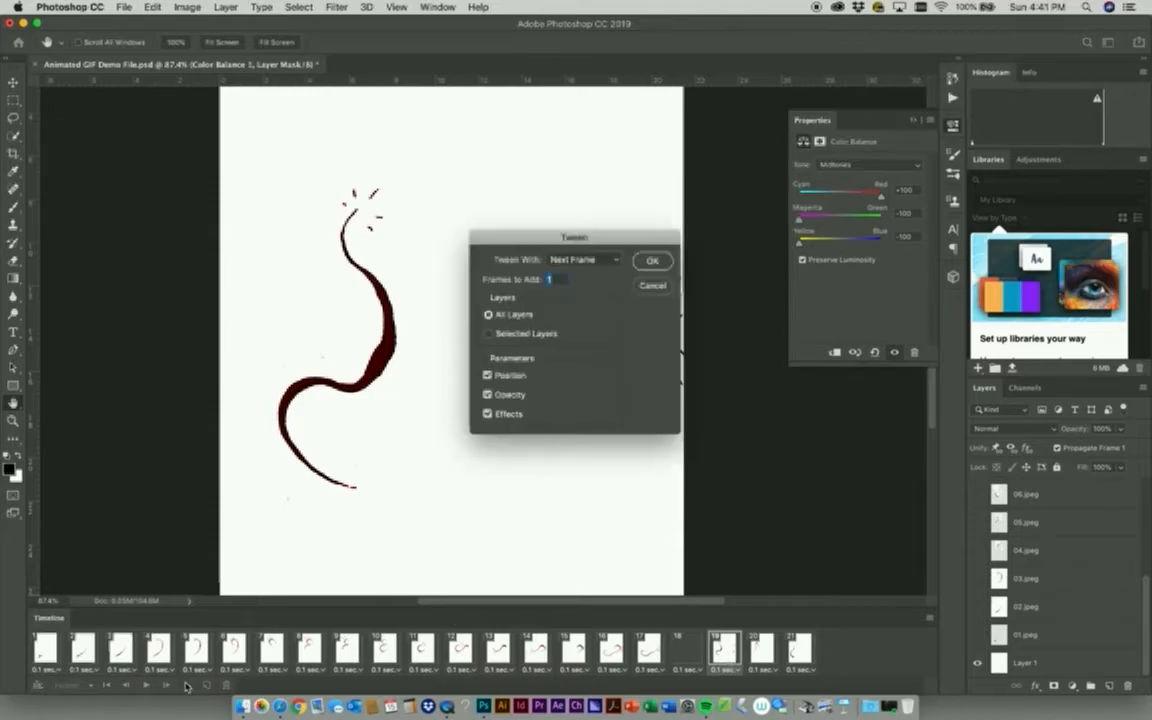
pyautogui.click(655, 261)
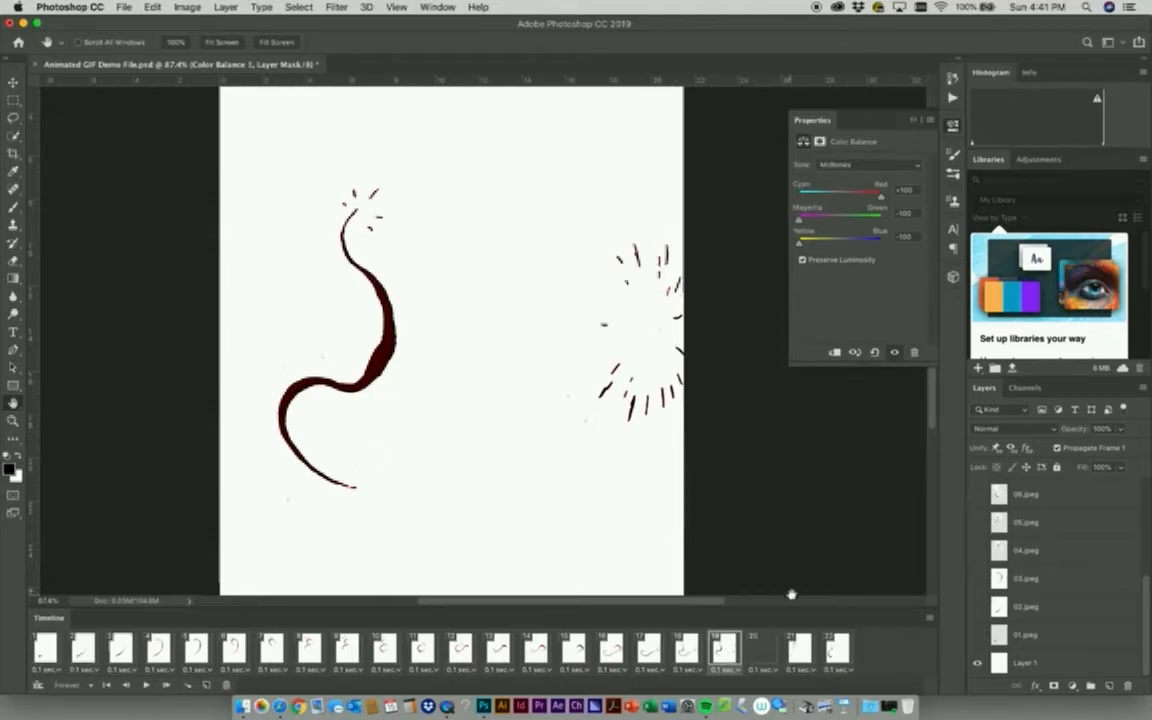
# - Add 1 tween frame after frame 21 blended with its next frame, and 1 before the last frame blended with its previous frame
pyautogui.click(788, 658)
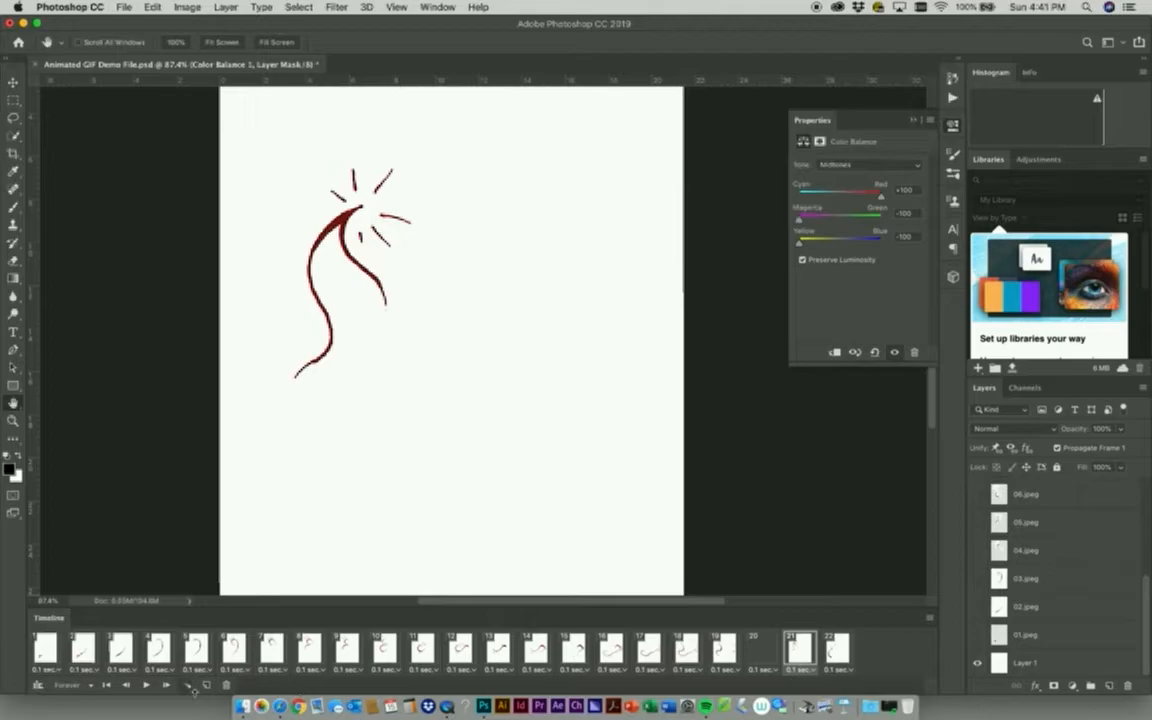
pyautogui.click(187, 685)
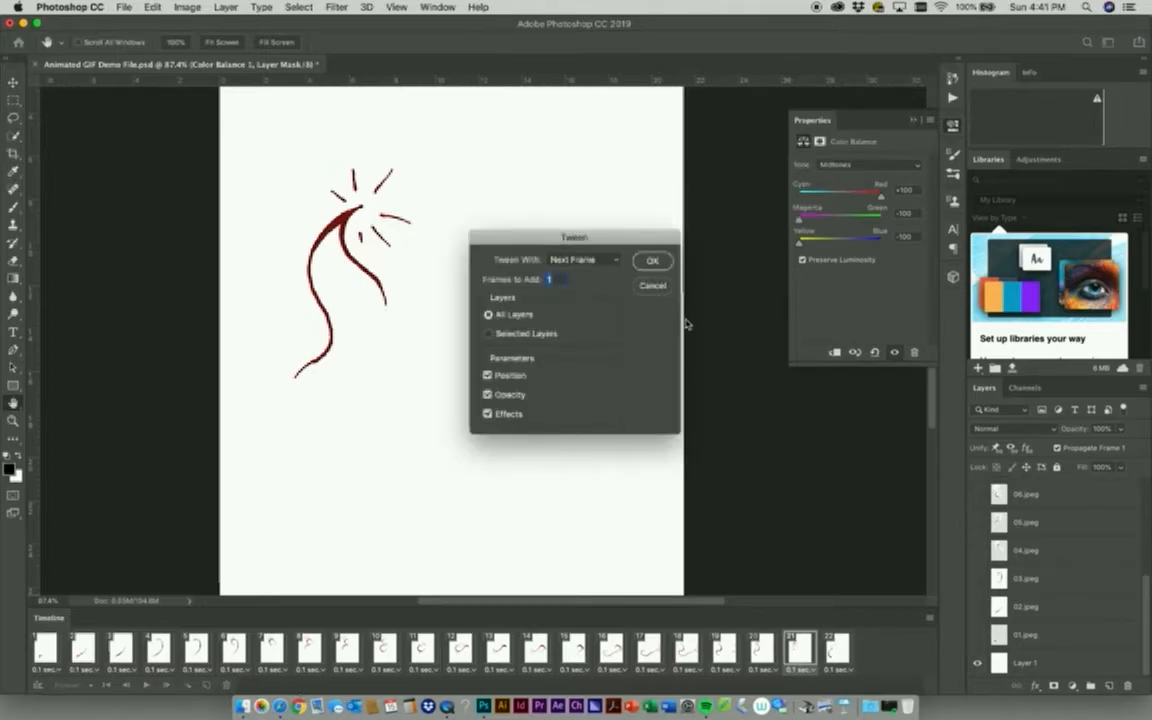
pyautogui.click(655, 261)
pyautogui.click(875, 650)
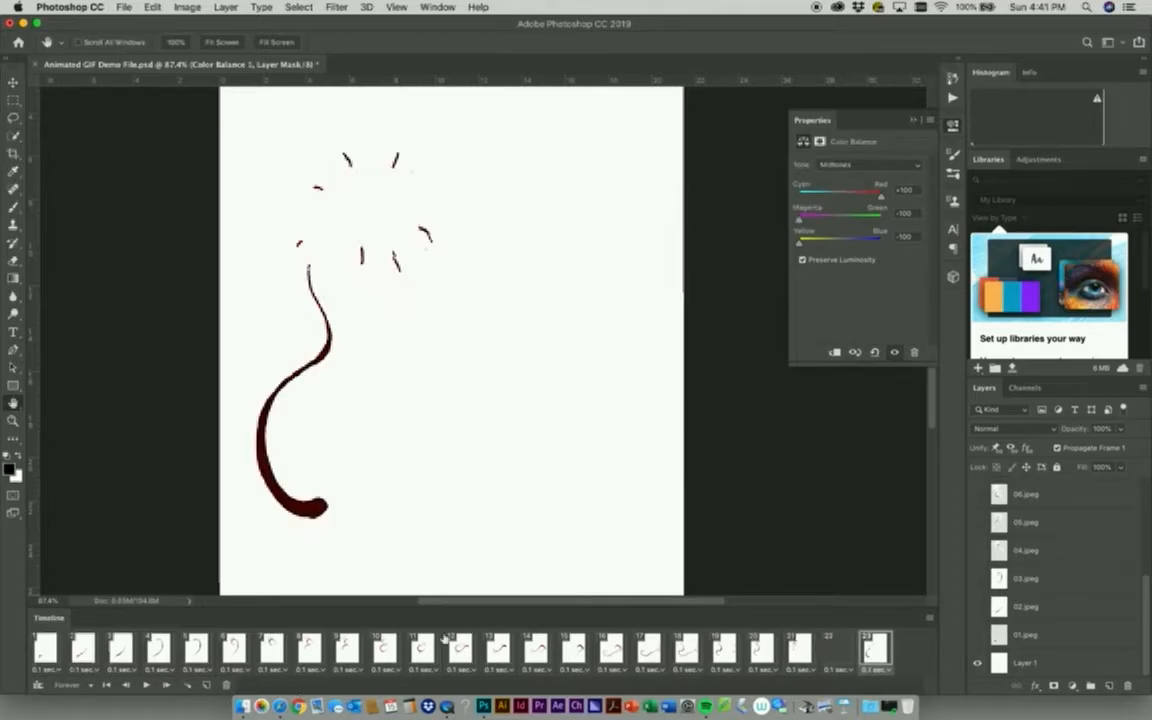
pyautogui.click(187, 685)
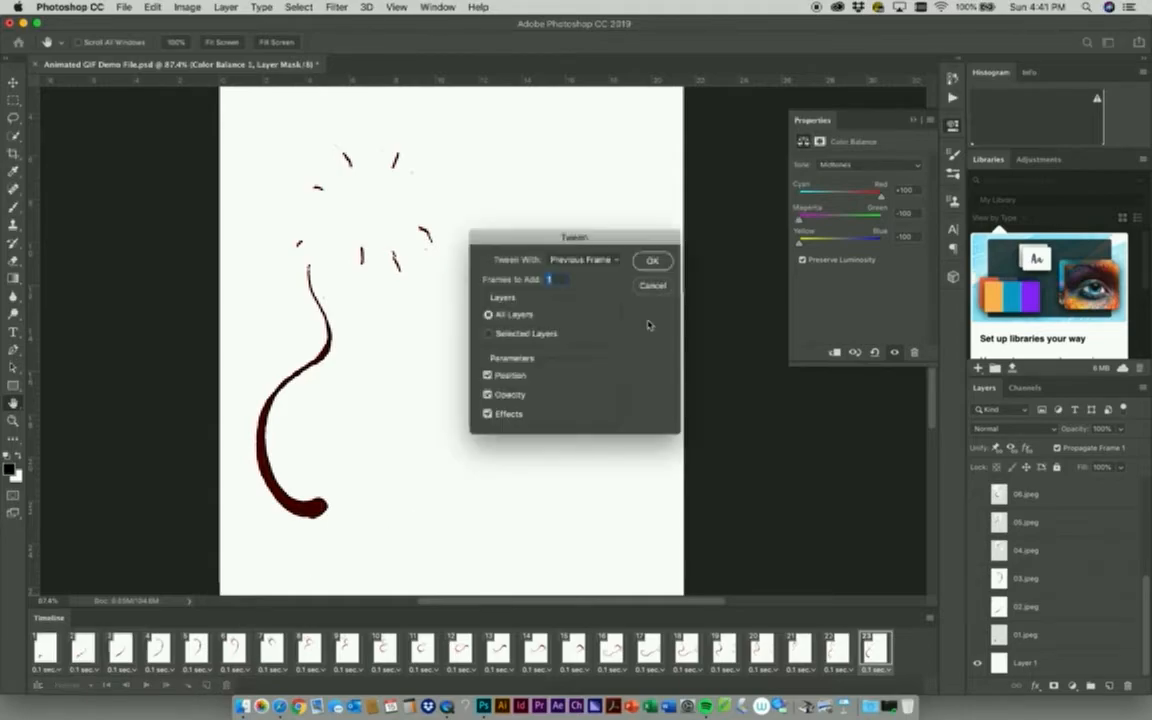
pyautogui.click(649, 261)
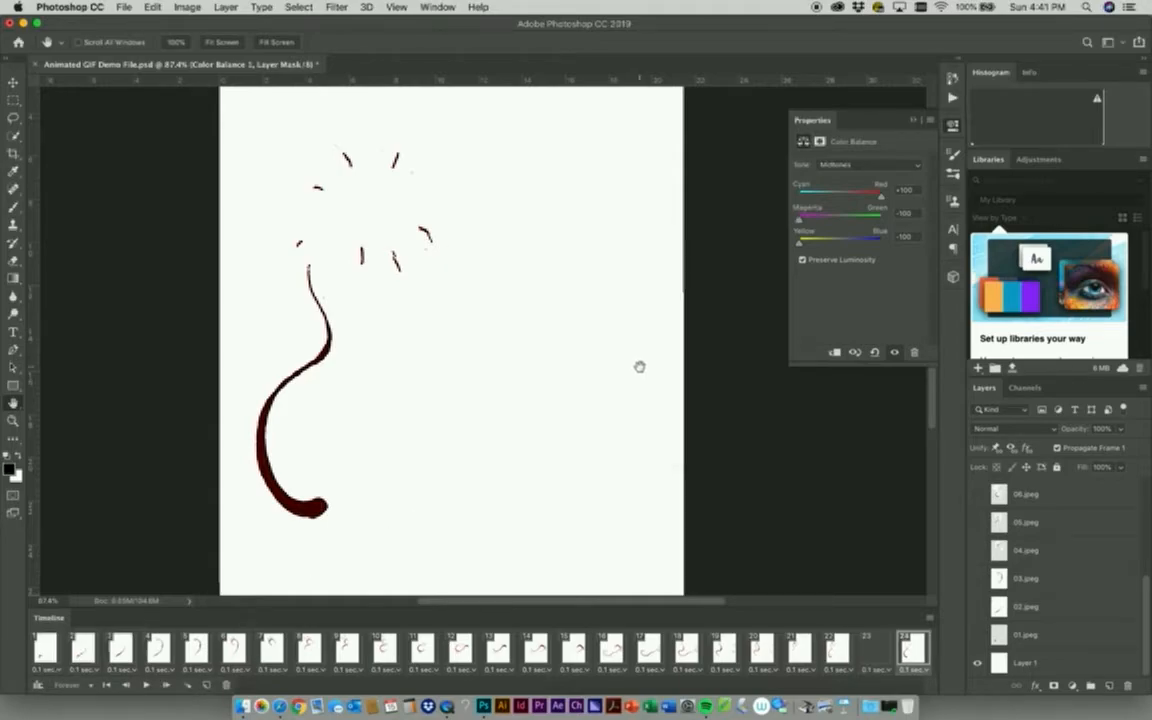
# - Play the complete tweened animation to check its motion, and stop the playback
pyautogui.click(146, 686)
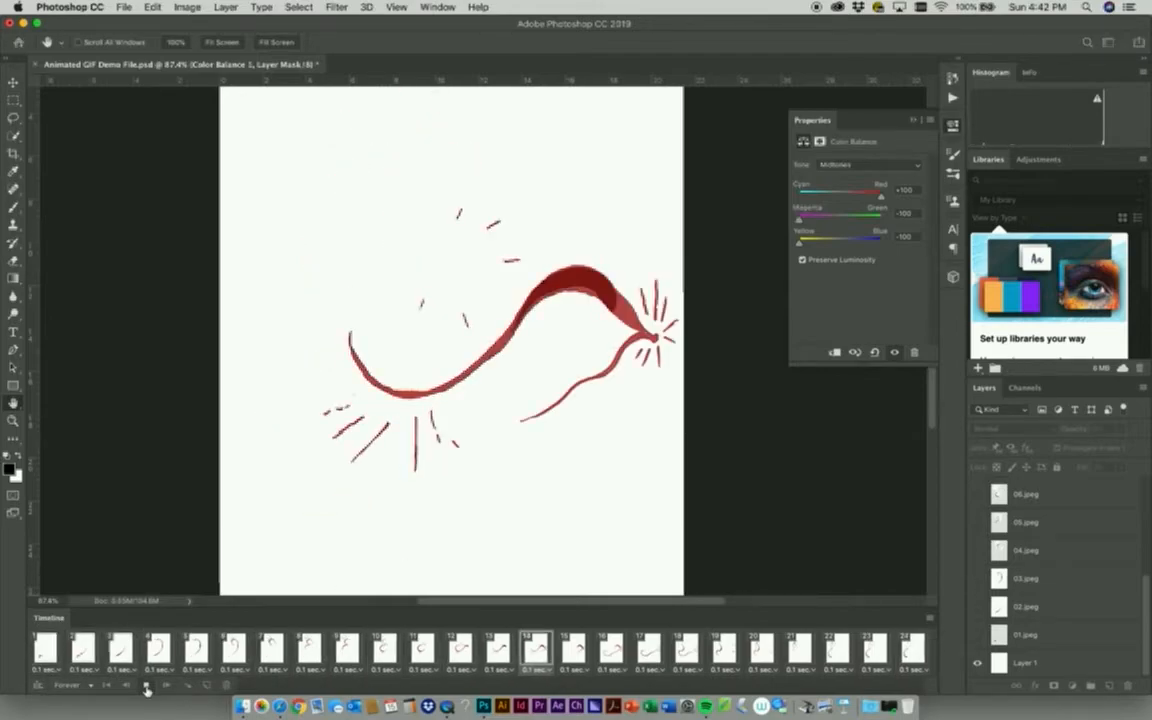
pyautogui.click(146, 687)
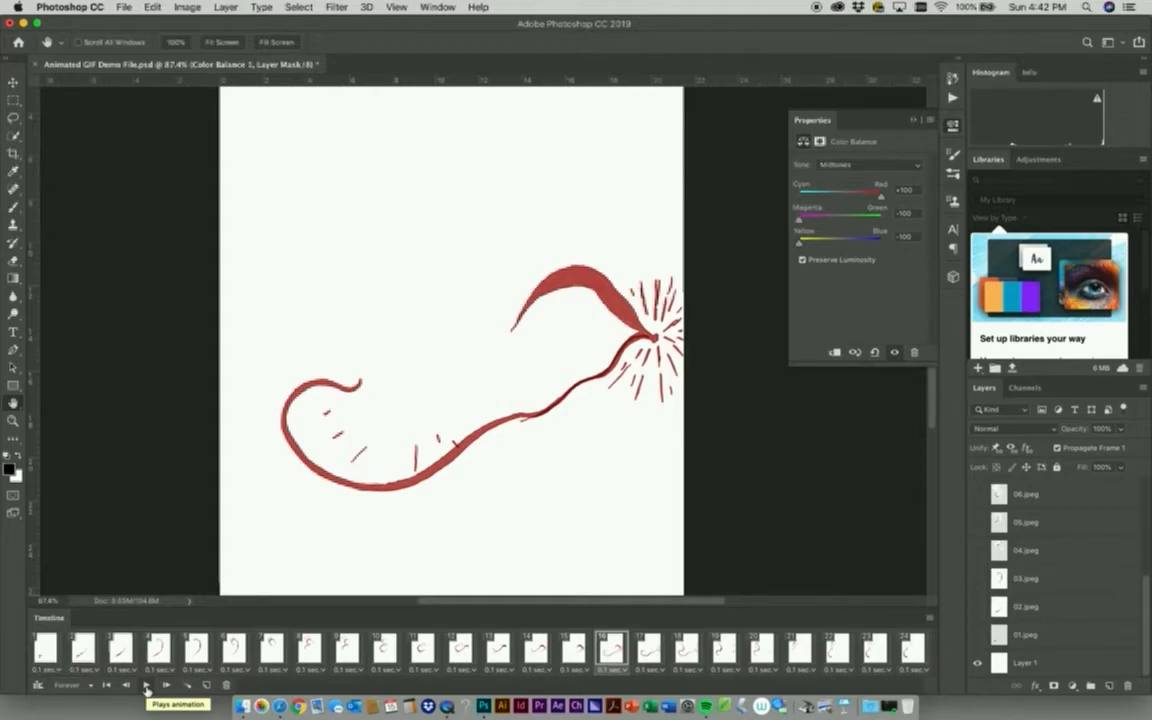
# - Open the Save for Web (Legacy) export settings for the animation
pyautogui.click(124, 8)
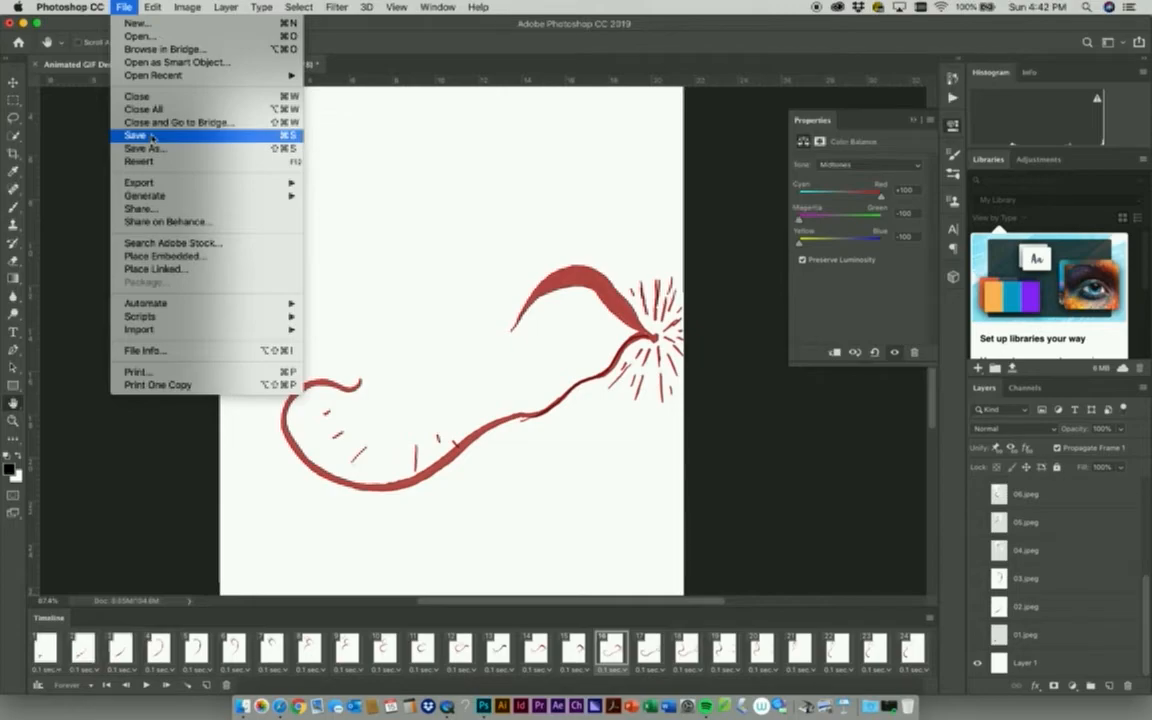
pyautogui.moveTo(150, 185)
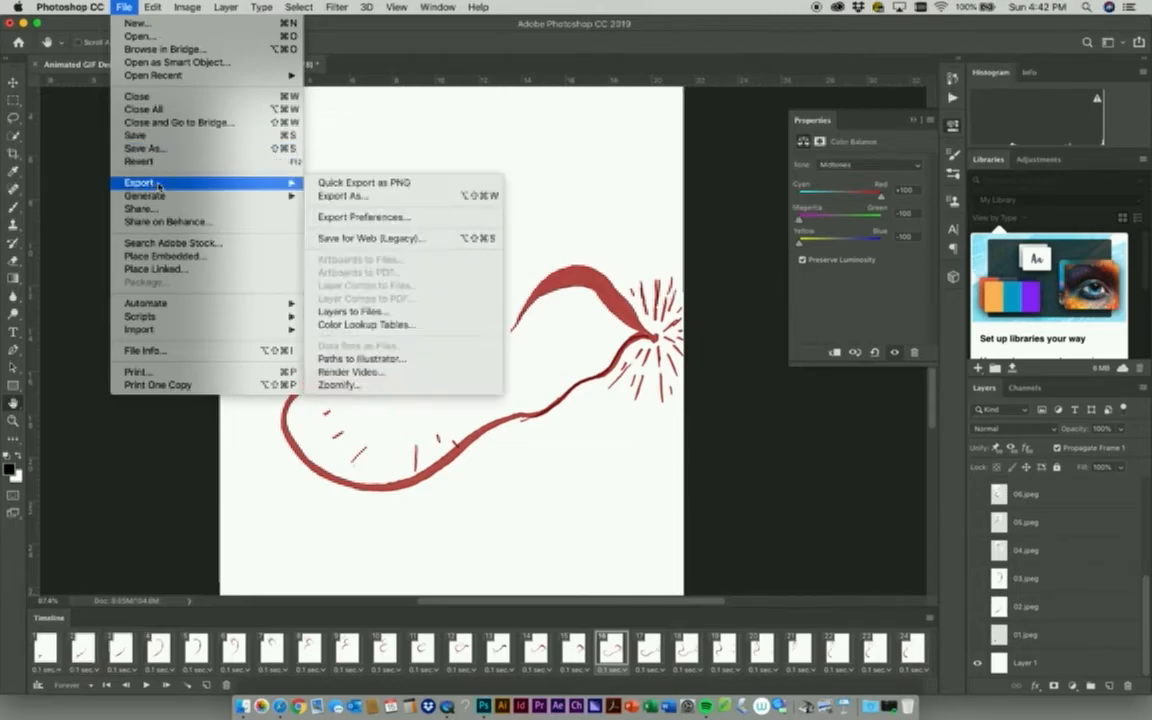
pyautogui.click(362, 238)
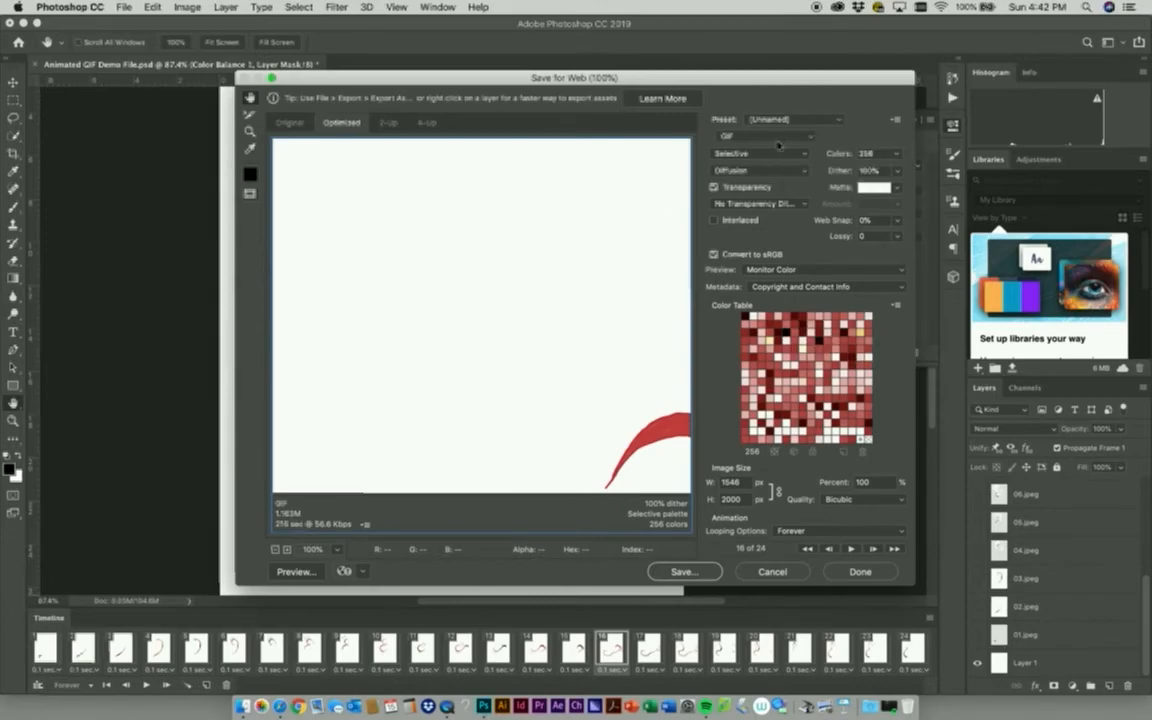
# - Switch the export file format to JPEG and back to GIF
pyautogui.click(755, 137)
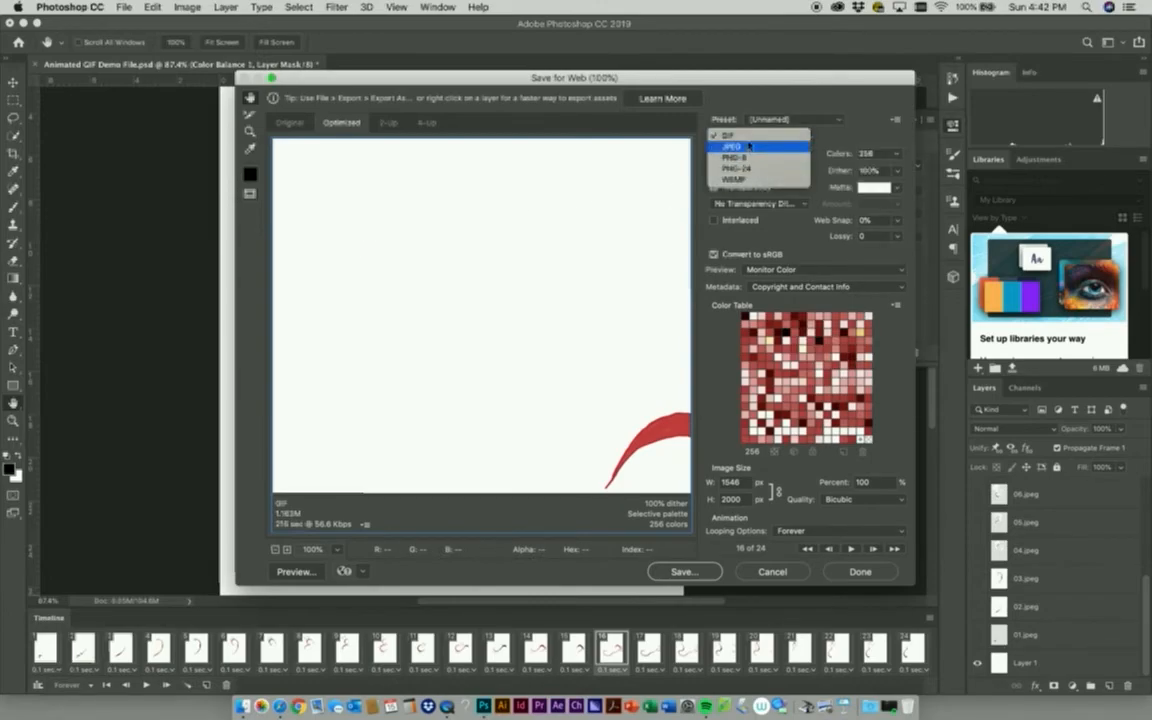
pyautogui.click(748, 148)
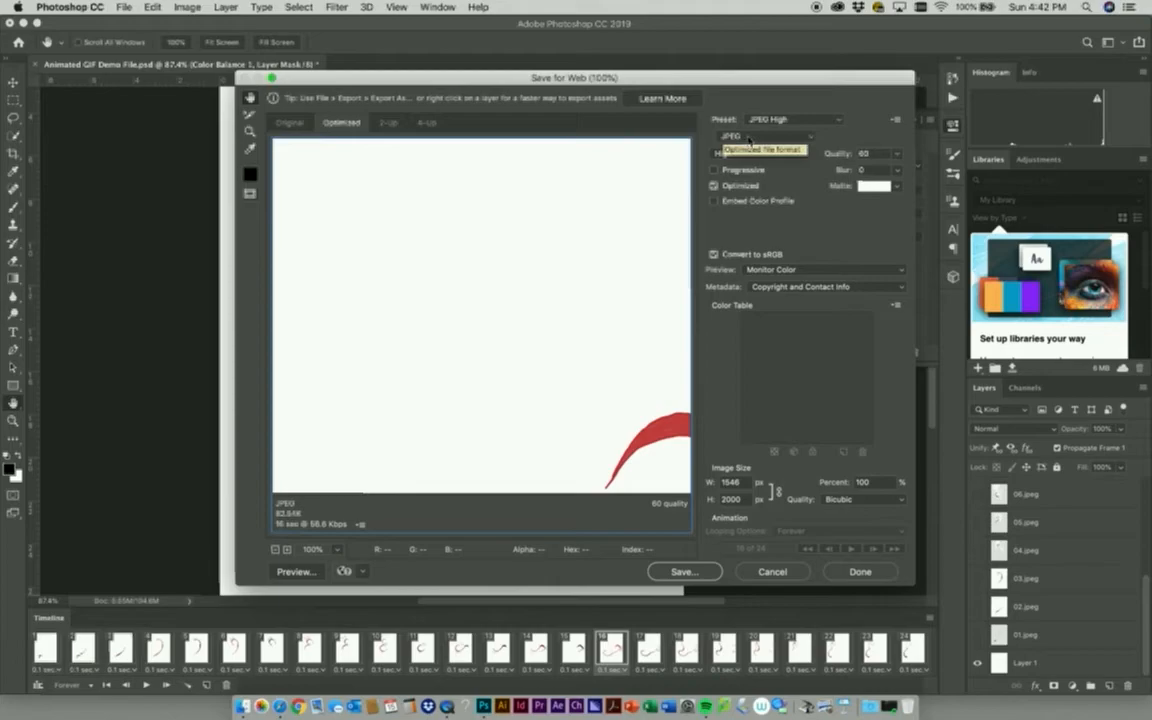
pyautogui.click(748, 138)
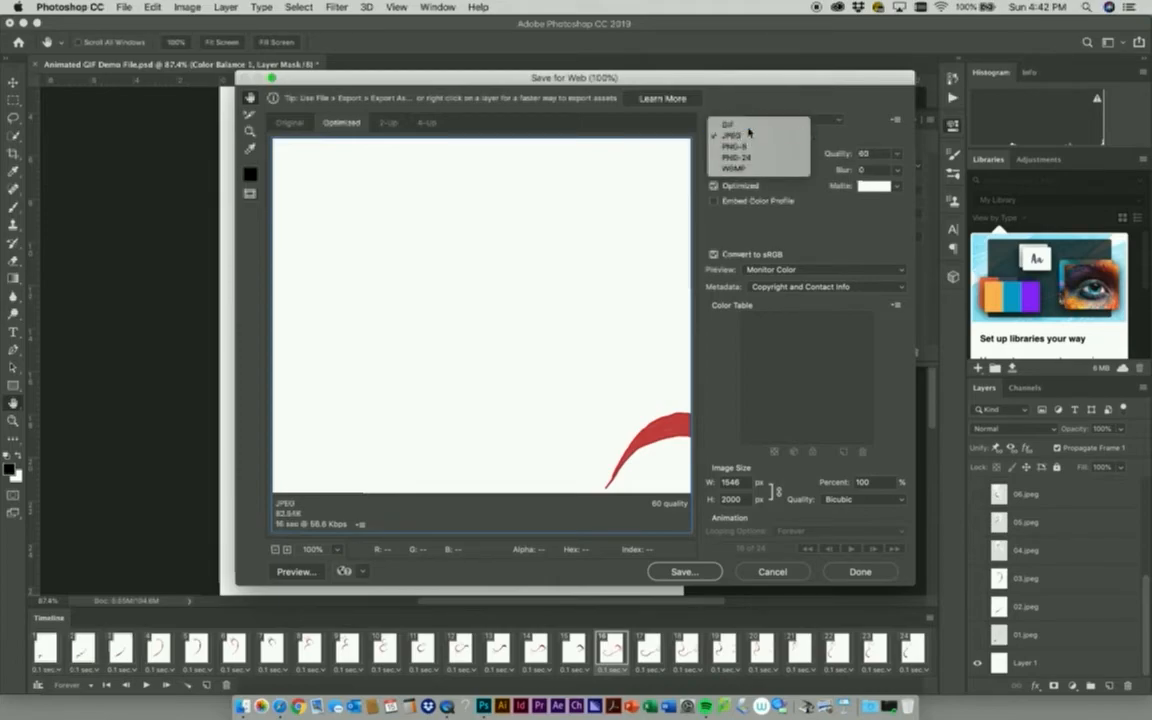
pyautogui.click(748, 129)
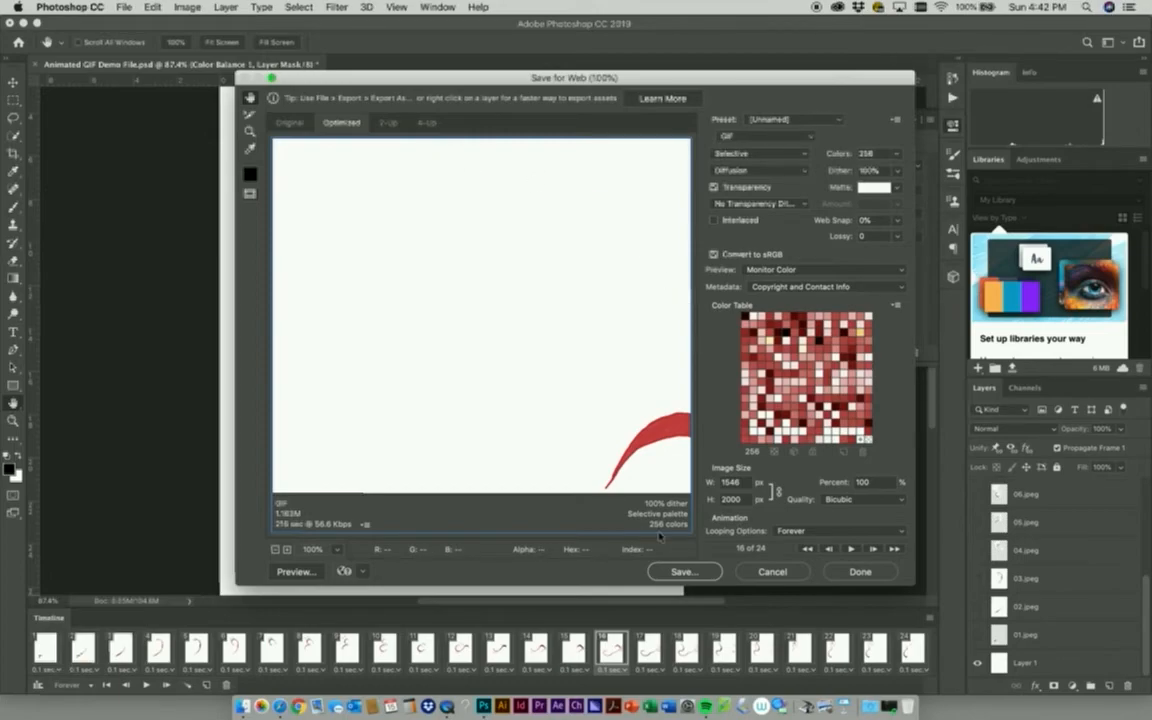
# - Save the exported animation to the Desktop as Animated-GIF-Demo-File-RED.gif, images only with default settings
pyautogui.click(699, 578)
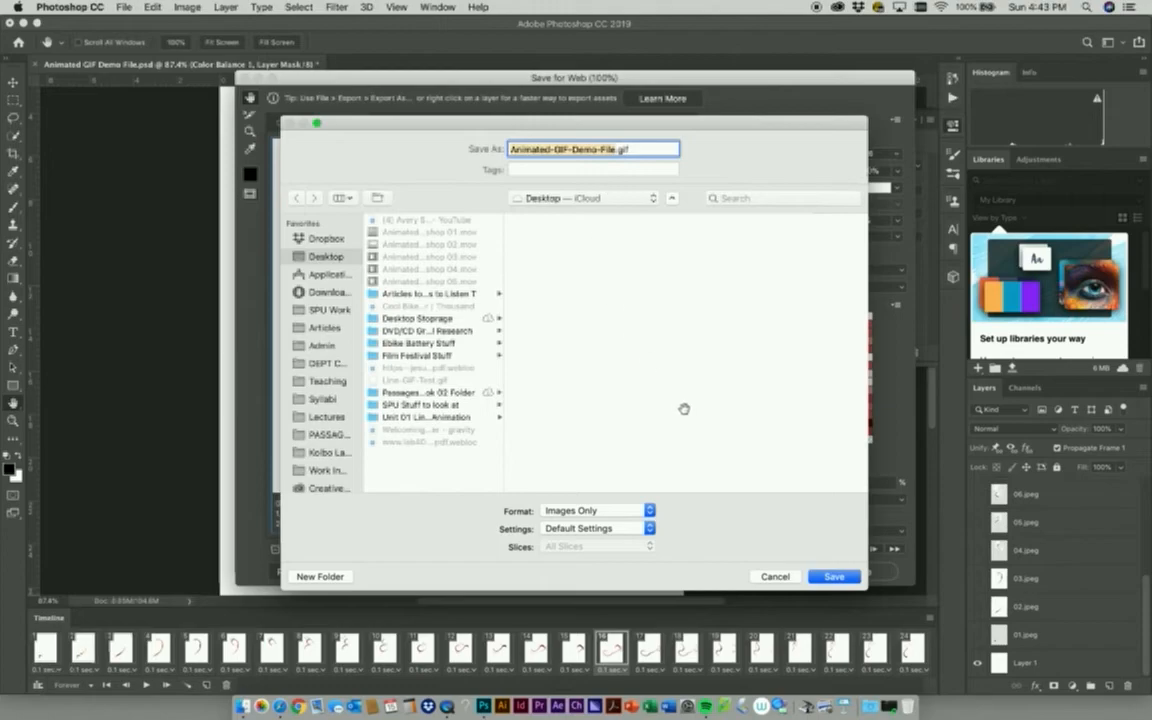
pyautogui.click(615, 149)
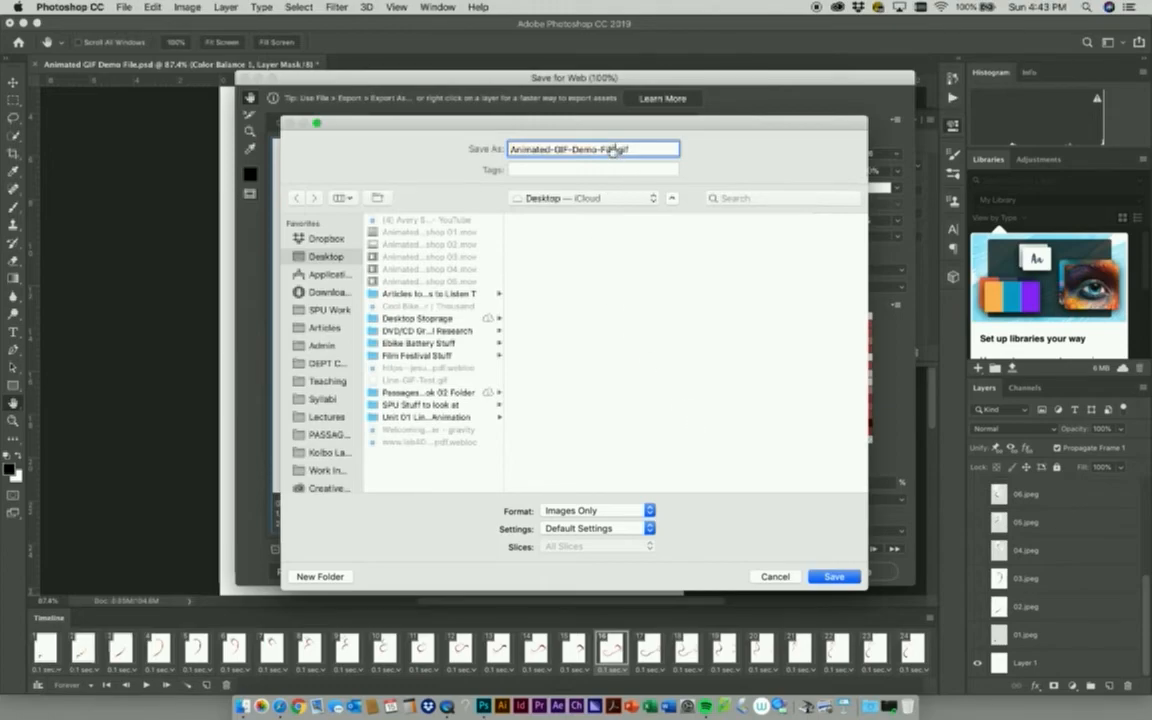
pyautogui.write('RED')
pyautogui.click(823, 584)
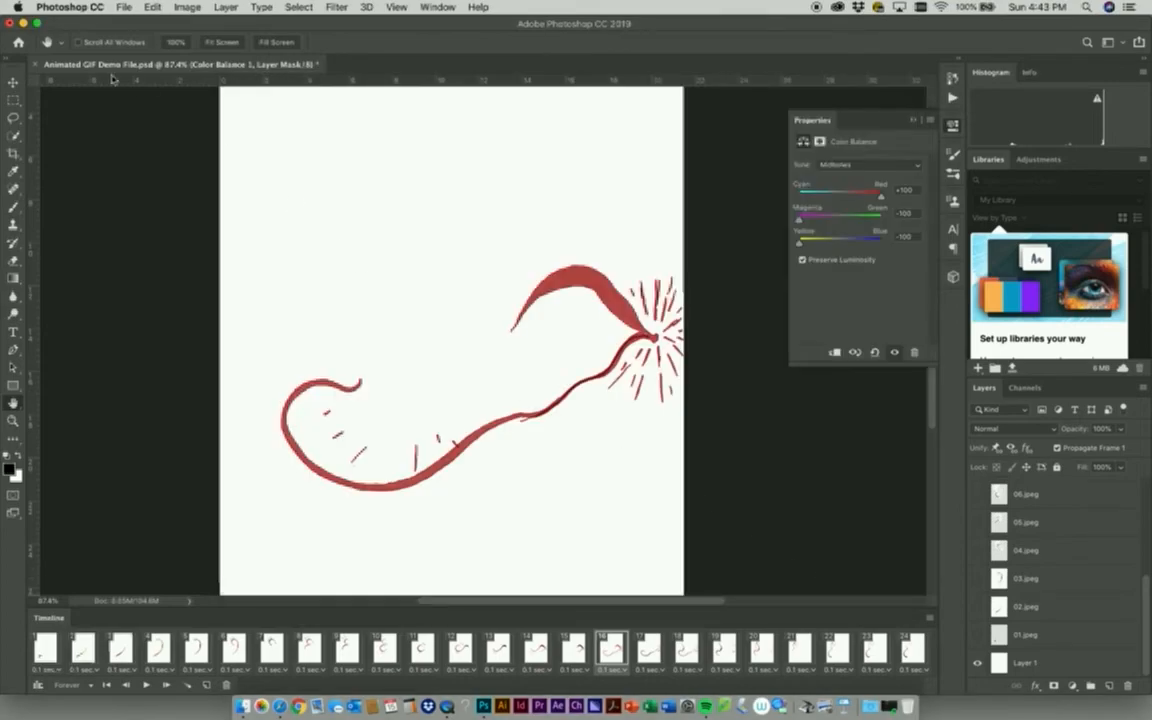
# - Minimize the Photoshop, YouTube browser and Finder windows to clear the desktop
pyautogui.click(24, 23)
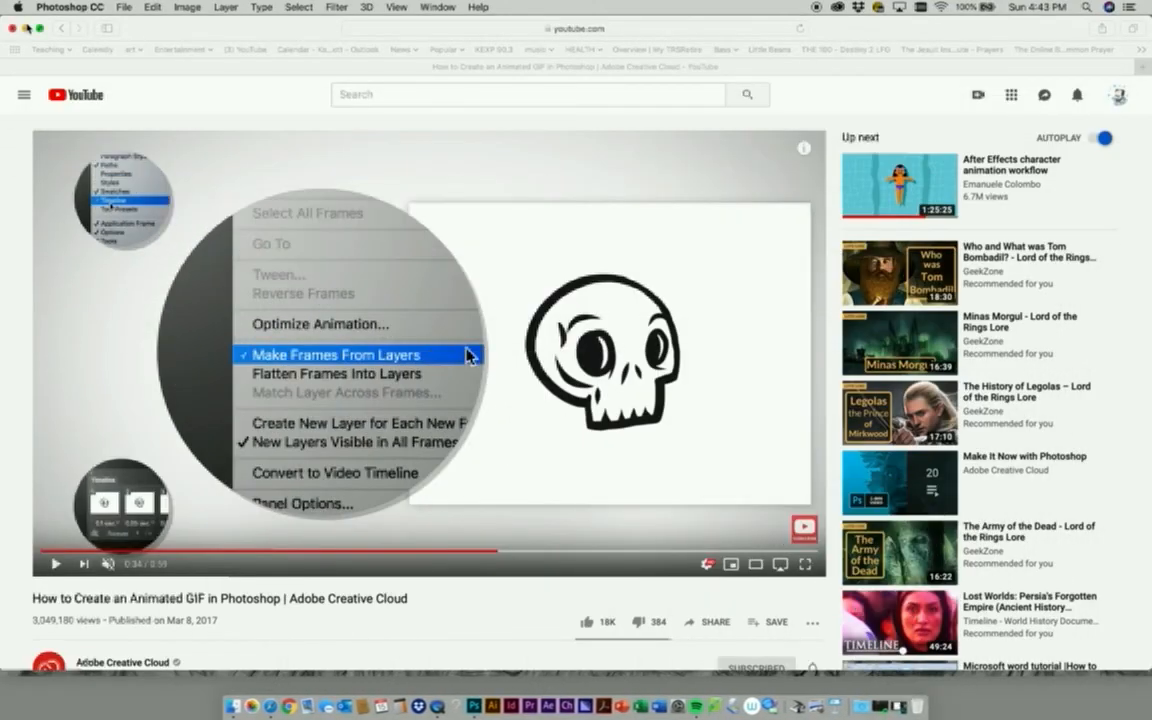
pyautogui.click(24, 23)
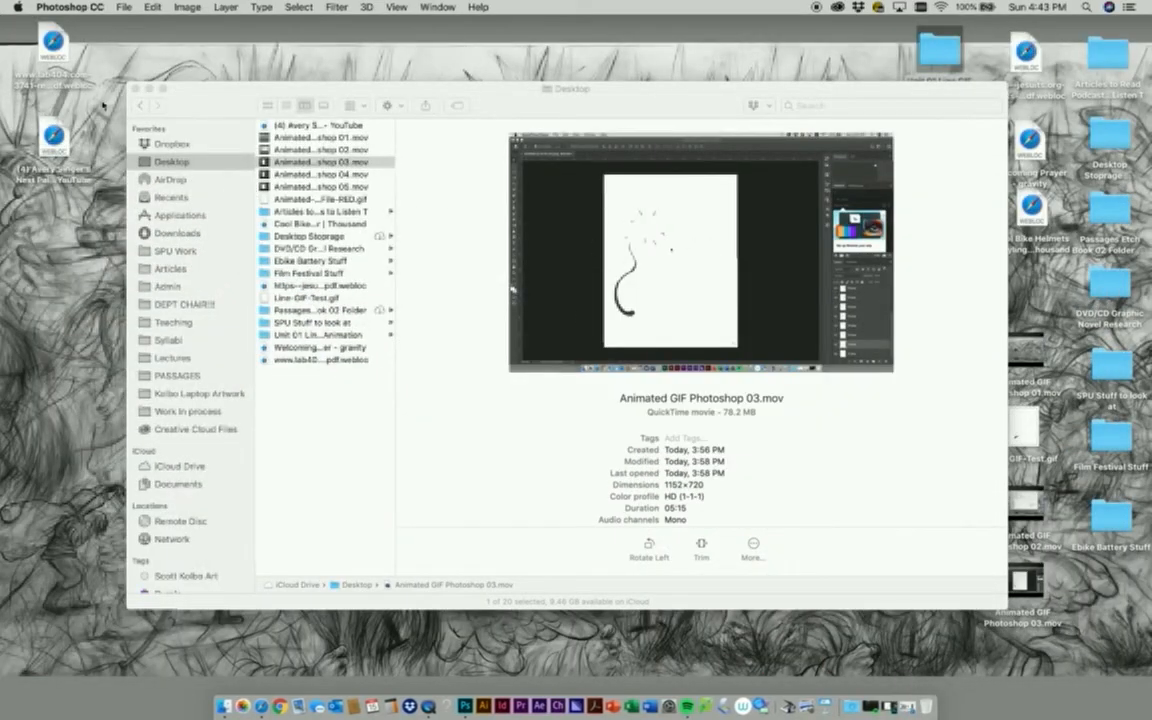
pyautogui.click(149, 88)
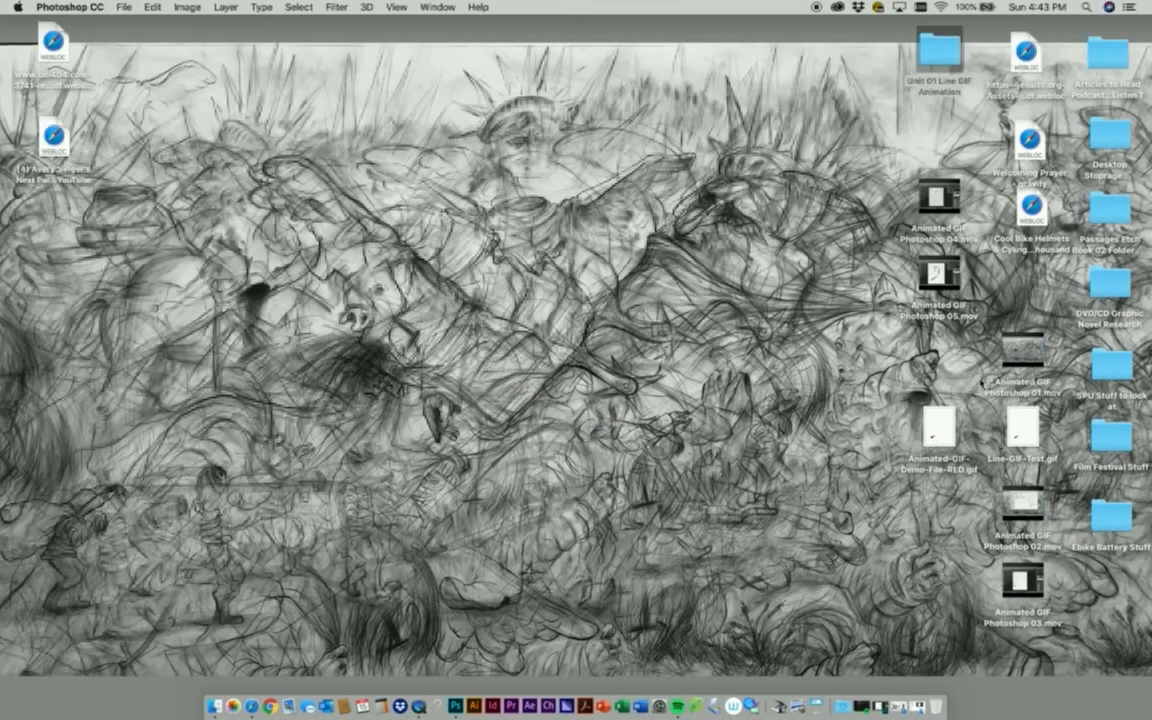
# - Move Animated-GIF-Demo-File-RED.gif to a clear spot beside the Unit 01 Line GIF Animation folder and open it in Safari
pyautogui.moveTo(945, 415); pyautogui.dragTo(834, 70)
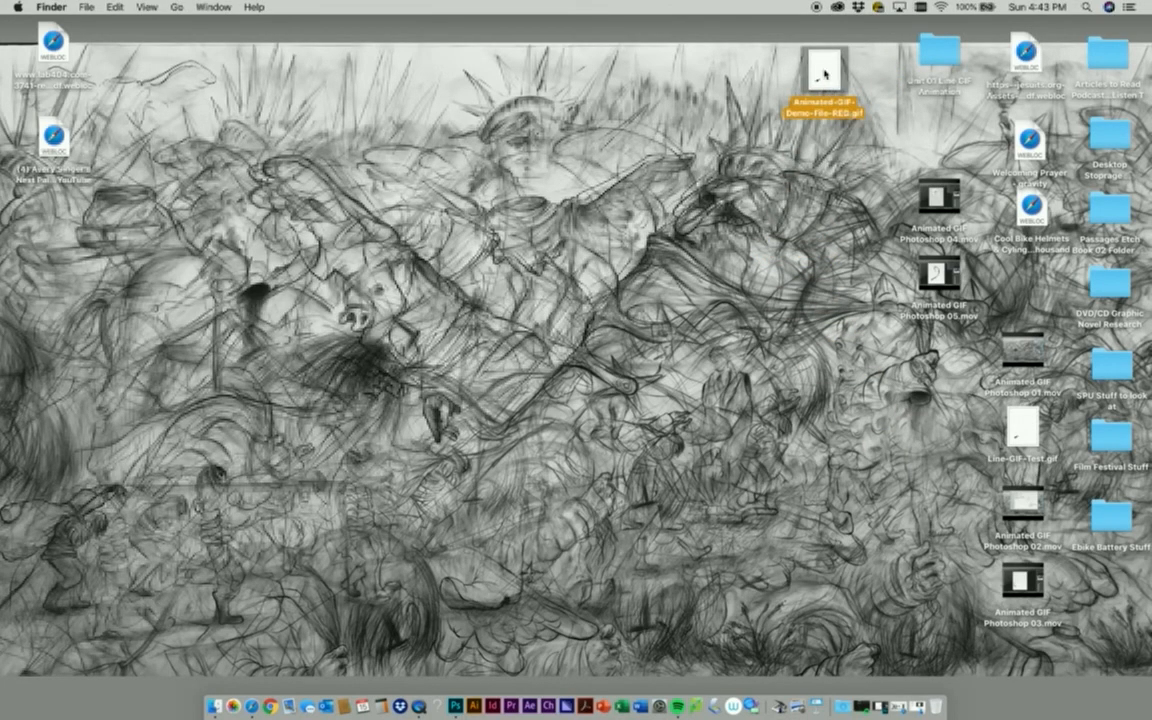
pyautogui.moveTo(824, 73); pyautogui.dragTo(256, 705)
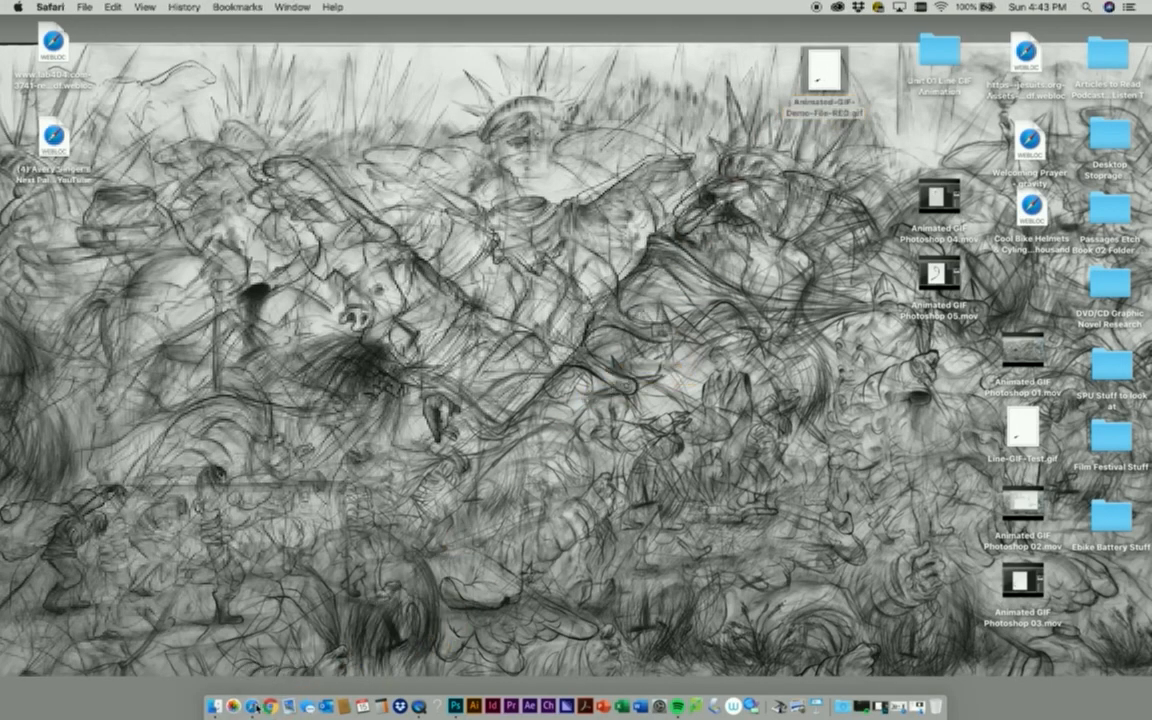